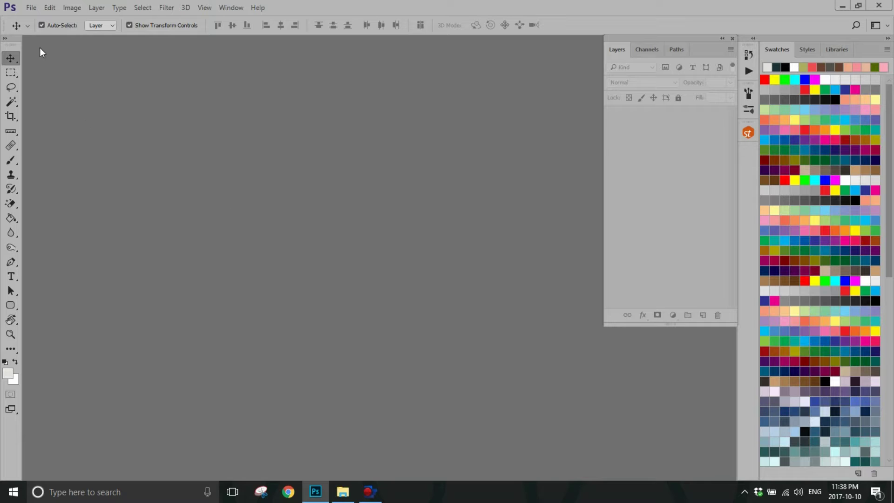
Create a new 11 × 8.5 inch landscape document at 300 ppi.
{"action": "left_click", "coordinate": [32, 8]}
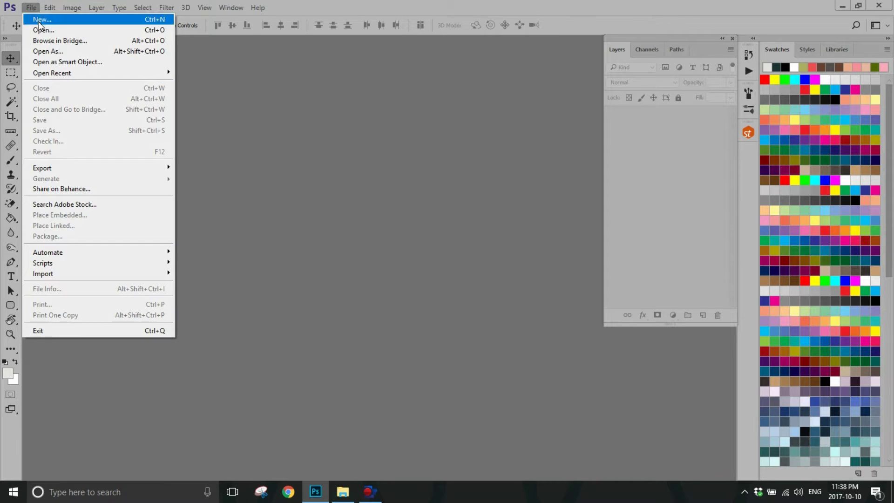
{"action": "left_click", "coordinate": [38, 21]}
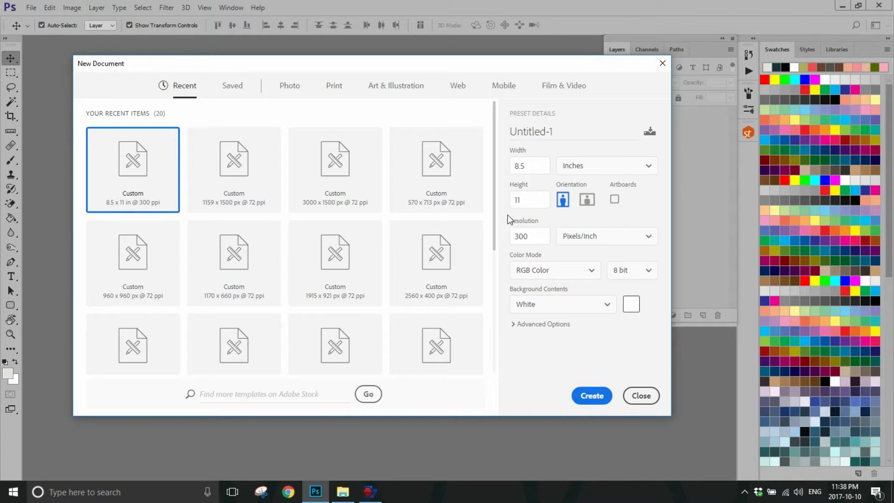
{"action": "left_click", "coordinate": [538, 170]}
{"action": "type", "text": "11"}
{"action": "left_click", "coordinate": [536, 200]}
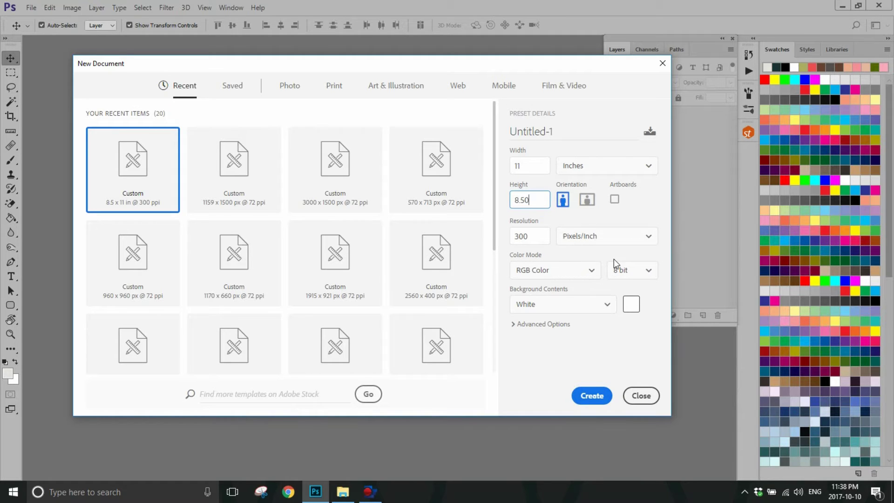
{"action": "left_click", "coordinate": [594, 397]}
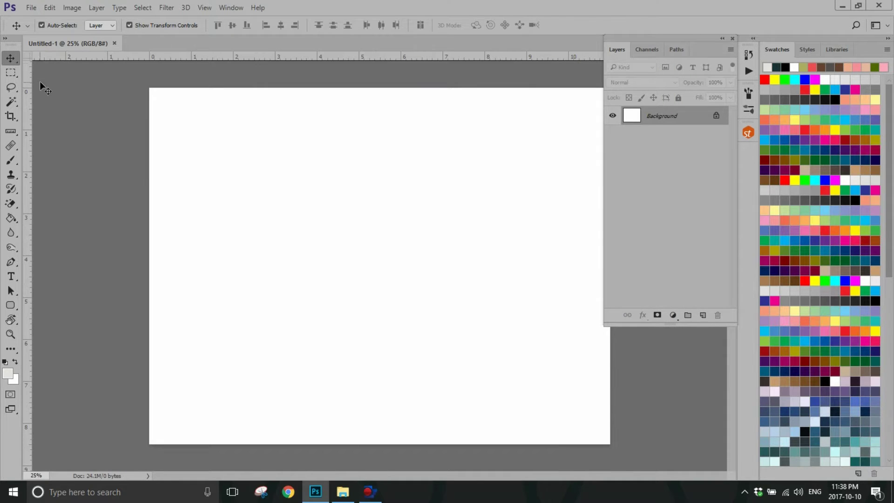
Float Untitled-1 into its own enlarged window and begin dragging a vertical guide.
{"action": "mouse_move", "coordinate": [52, 43]}
{"action": "left_mouse_down"}
{"action": "mouse_move", "coordinate": [70, 59]}
{"action": "mouse_move", "coordinate": [60, 63]}
{"action": "mouse_move", "coordinate": [73, 60]}
{"action": "mouse_move", "coordinate": [77, 89]}
{"action": "mouse_move", "coordinate": [238, 87]}
{"action": "mouse_move", "coordinate": [87, 60]}
{"action": "mouse_move", "coordinate": [60, 39]}
{"action": "mouse_move", "coordinate": [57, 57]}
{"action": "mouse_move", "coordinate": [53, 52]}
{"action": "left_mouse_up"}
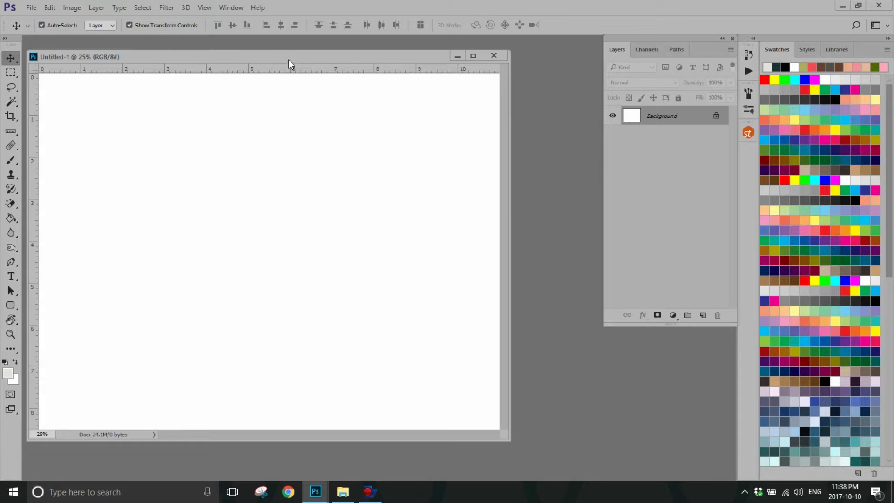
{"action": "left_click_drag", "start_coordinate": [289, 59], "coordinate": [305, 68]}
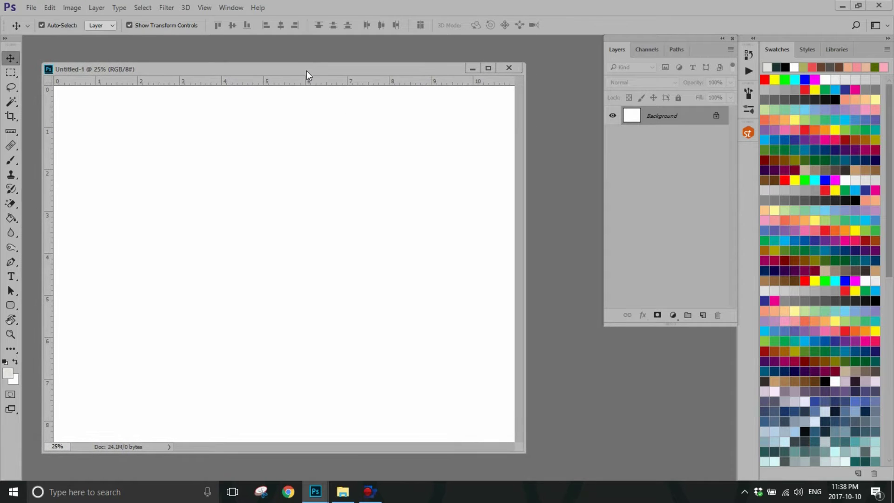
{"action": "left_click_drag", "start_coordinate": [522, 452], "coordinate": [543, 464]}
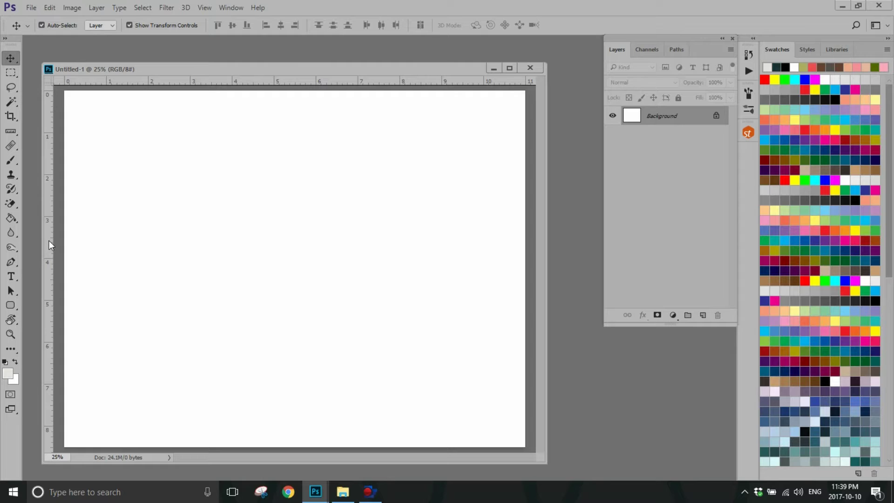
{"action": "mouse_move", "coordinate": [48, 242]}
{"action": "left_mouse_down"}
{"action": "mouse_move", "coordinate": [293, 259]}
{"action": "mouse_move", "coordinate": [48, 253]}
{"action": "left_mouse_up"}
Drop a vertical guide at the 5.5 in centre and start pulling a horizontal guide.
{"action": "left_click_drag", "start_coordinate": [49, 243], "coordinate": [296, 253]}
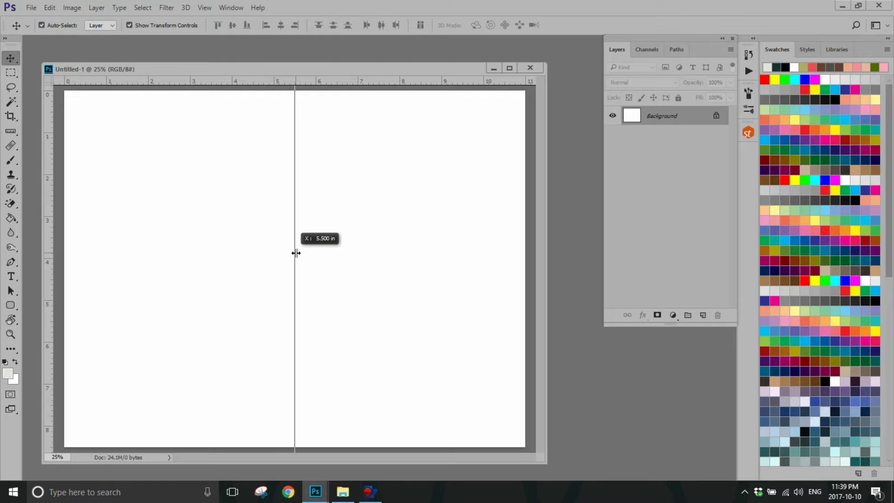
{"action": "left_click_drag", "start_coordinate": [296, 253], "coordinate": [296, 253]}
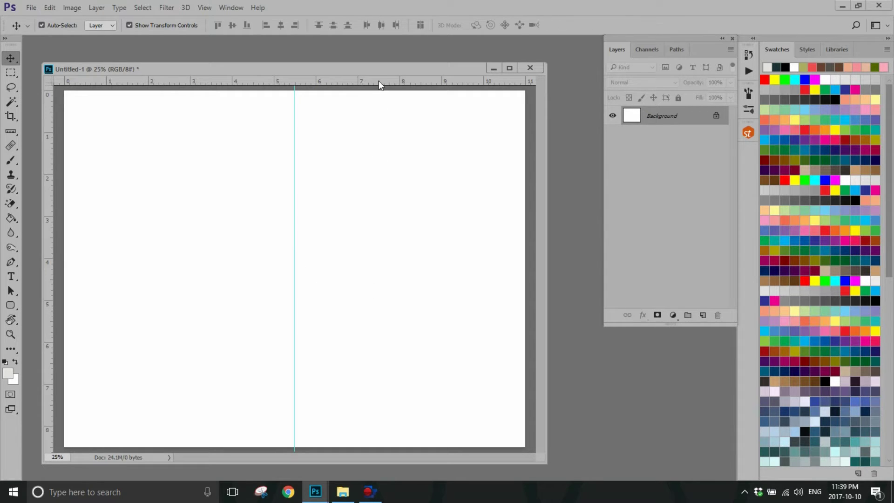
{"action": "mouse_move", "coordinate": [376, 80]}
{"action": "left_mouse_down"}
{"action": "mouse_move", "coordinate": [385, 282]}
{"action": "mouse_move", "coordinate": [389, 80]}
{"action": "left_mouse_up"}
Open the my scanned images folder in File Explorer.
{"action": "left_click", "coordinate": [347, 498]}
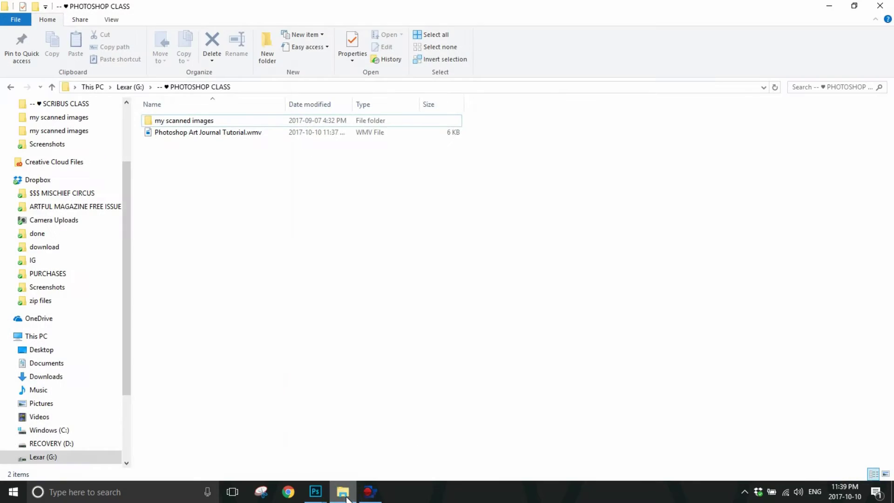
{"action": "left_click", "coordinate": [192, 121]}
{"action": "double_click", "coordinate": [193, 120]}
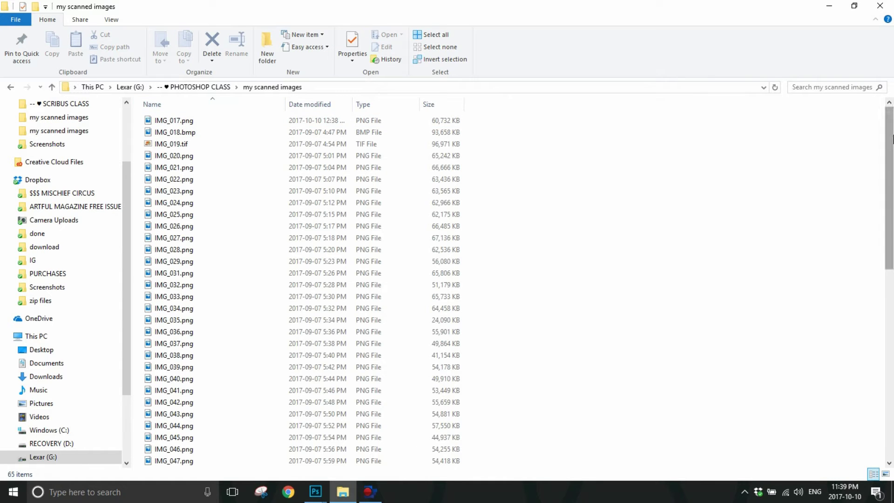
Show the files as extra large icons, select IMG_019.tif, and shrink the Explorer window.
{"action": "left_click", "coordinate": [111, 19]}
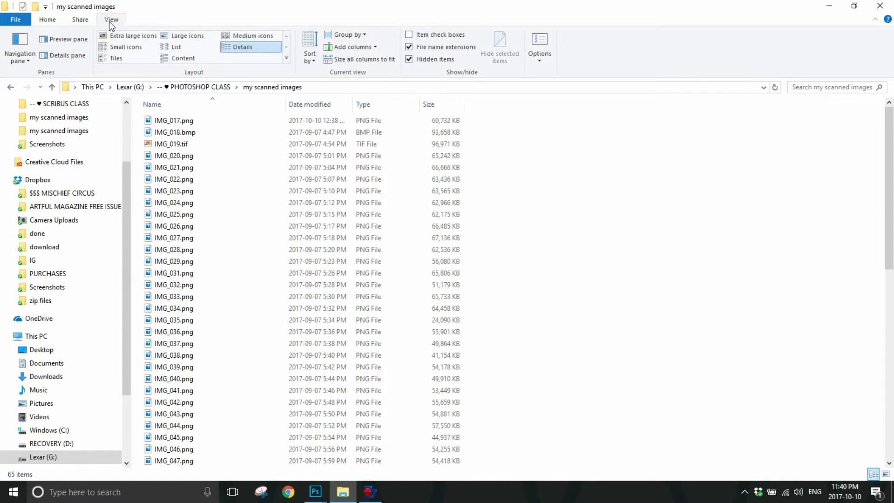
{"action": "left_click", "coordinate": [132, 36]}
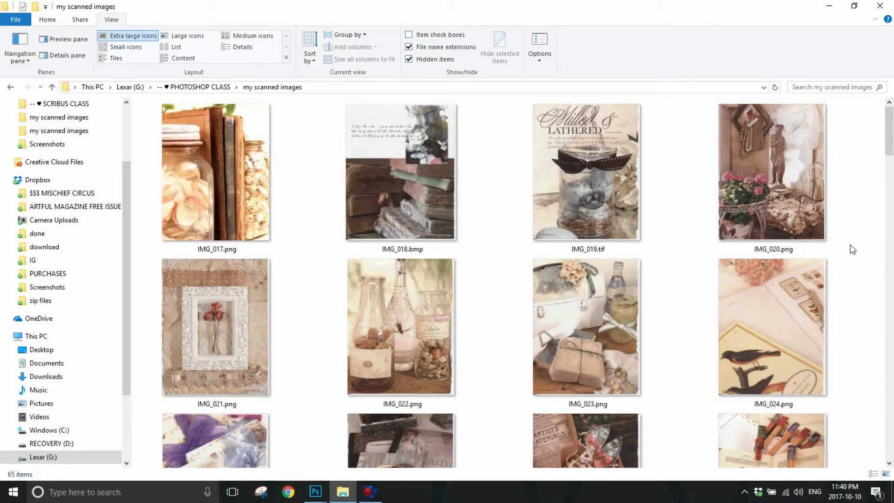
{"action": "mouse_move", "coordinate": [888, 137]}
{"action": "left_mouse_down"}
{"action": "mouse_move", "coordinate": [891, 147]}
{"action": "mouse_move", "coordinate": [892, 135]}
{"action": "left_mouse_up"}
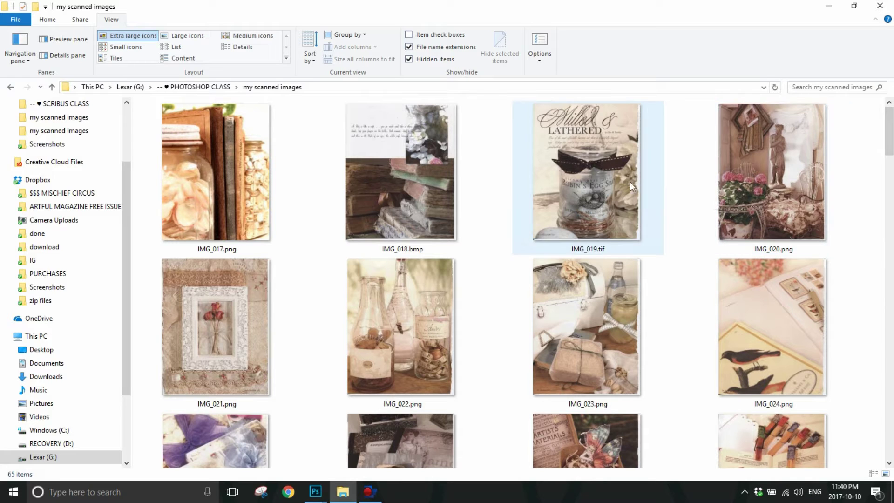
{"action": "left_click", "coordinate": [647, 177]}
{"action": "left_click", "coordinate": [855, 6]}
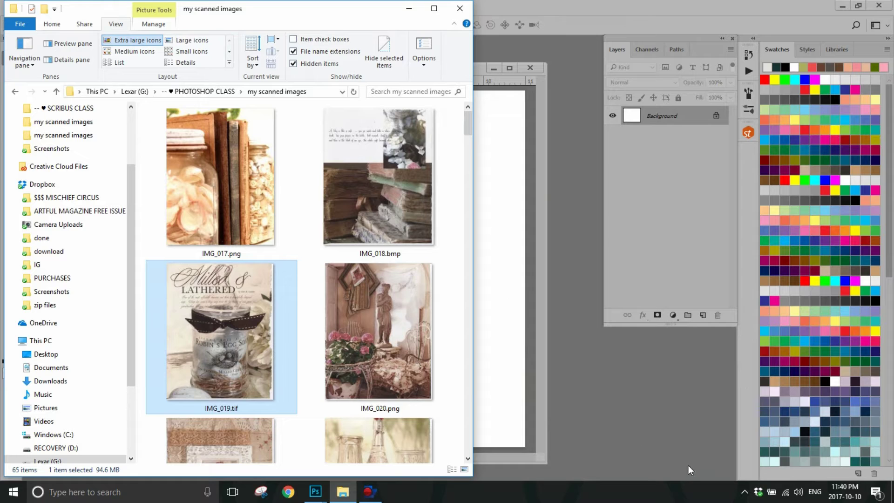
Open IMG_019.tif, drag its photo into Untitled-1 as Layer 1, and zoom out.
{"action": "left_click_drag", "start_coordinate": [518, 404], "coordinate": [651, 436]}
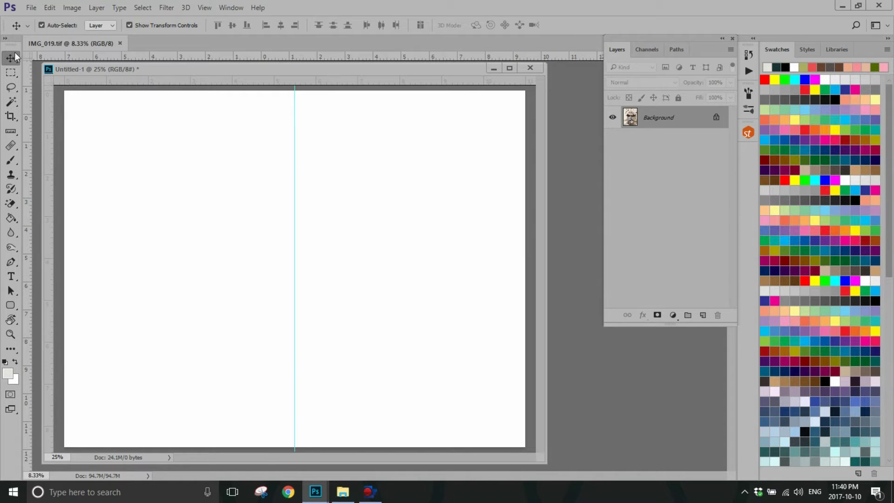
{"action": "mouse_move", "coordinate": [69, 43]}
{"action": "left_mouse_down"}
{"action": "mouse_move", "coordinate": [114, 123]}
{"action": "mouse_move", "coordinate": [107, 76]}
{"action": "mouse_move", "coordinate": [86, 41]}
{"action": "left_mouse_up"}
{"action": "left_click_drag", "start_coordinate": [631, 122], "coordinate": [268, 271]}
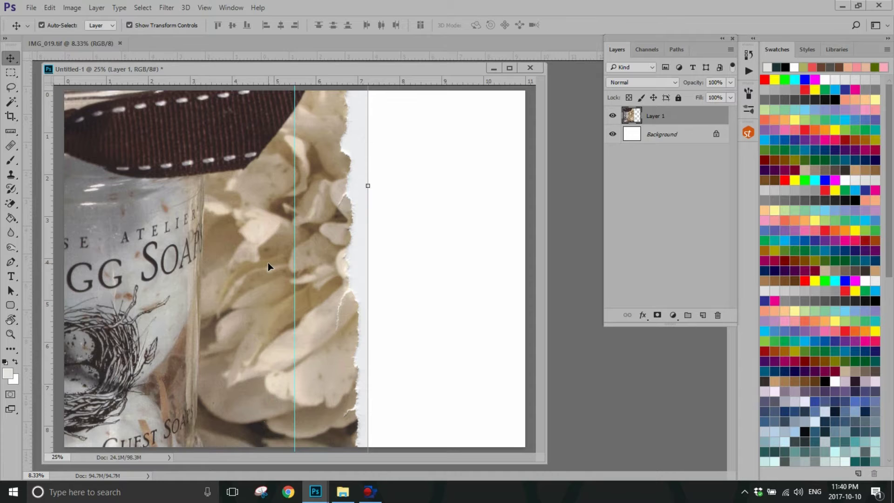
{"action": "key", "text": "ctrl+minus"}
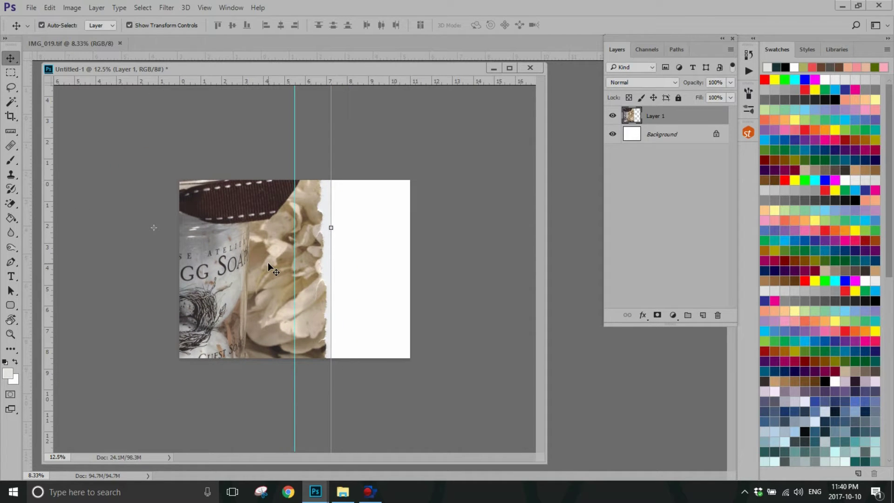
{"action": "key", "text": "ctrl+minus"}
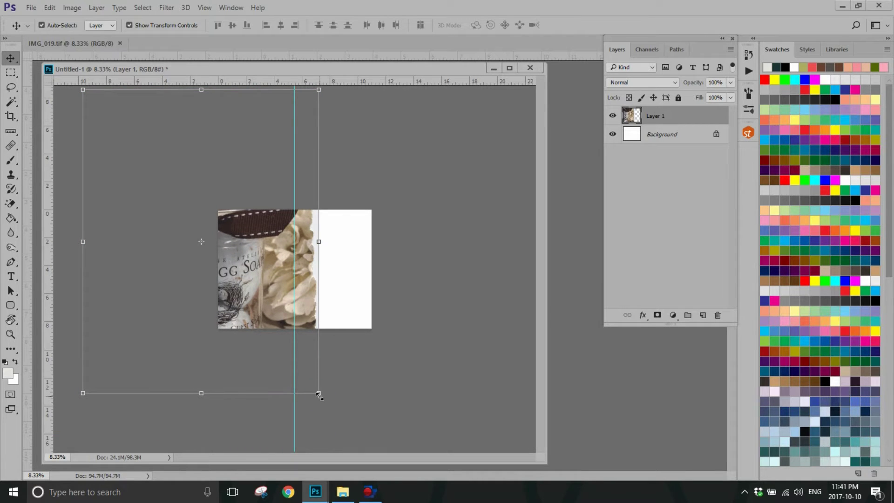
Scale the jar photo to 35.05% × 39.14%, aligned to the top and centre guide.
{"action": "left_click_drag", "start_coordinate": [319, 395], "coordinate": [318, 392]}
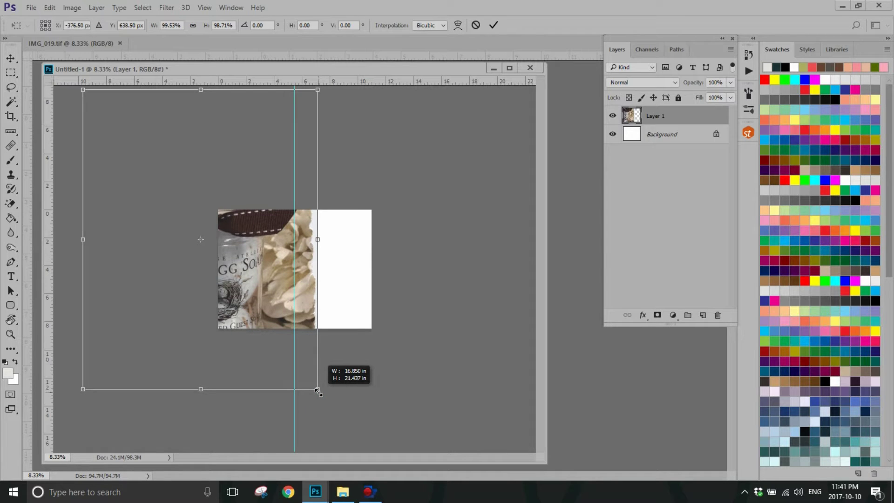
{"action": "left_click_drag", "start_coordinate": [319, 393], "coordinate": [208, 226]}
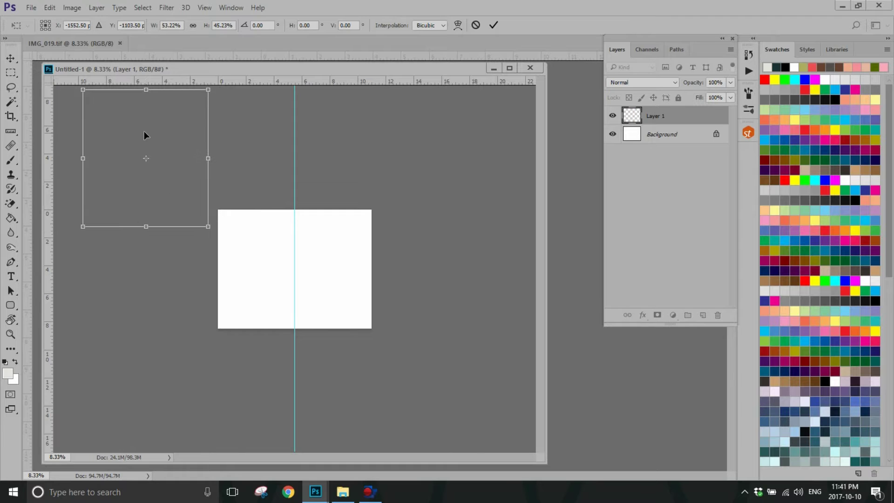
{"action": "left_click_drag", "start_coordinate": [144, 134], "coordinate": [272, 239]}
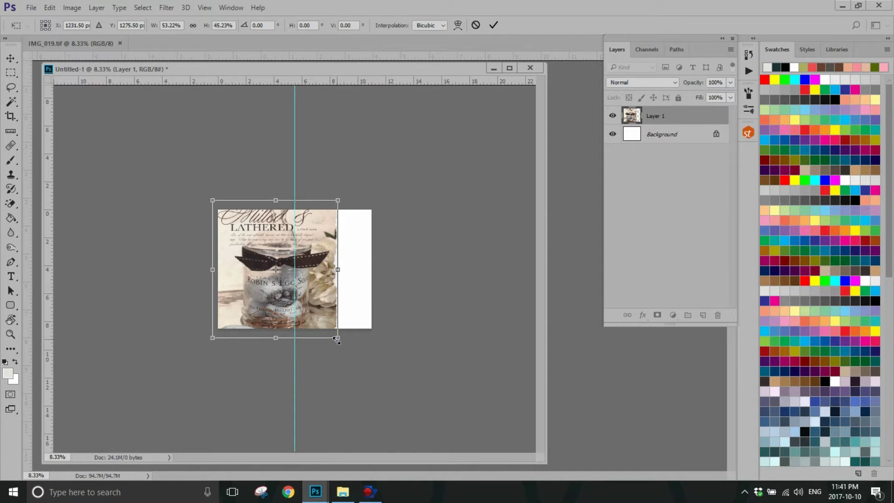
{"action": "left_click_drag", "start_coordinate": [336, 340], "coordinate": [280, 306]}
{"action": "left_click_drag", "start_coordinate": [270, 246], "coordinate": [270, 255]}
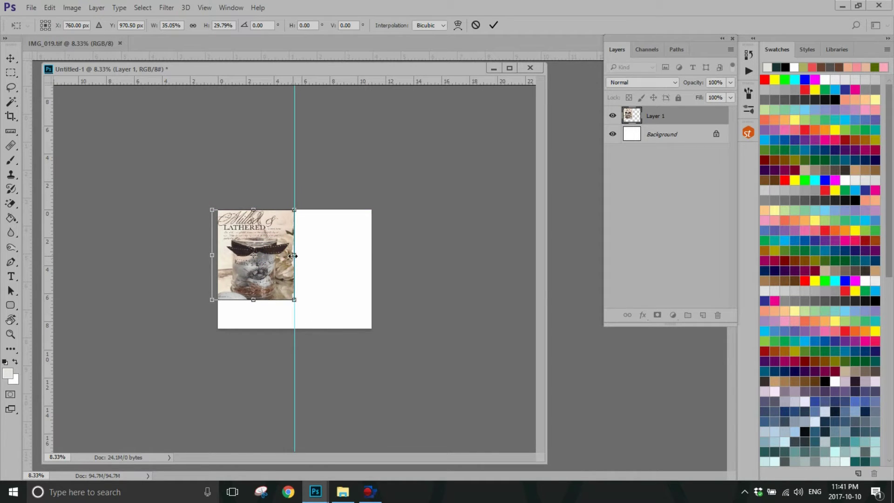
{"action": "left_click_drag", "start_coordinate": [295, 300], "coordinate": [294, 330]}
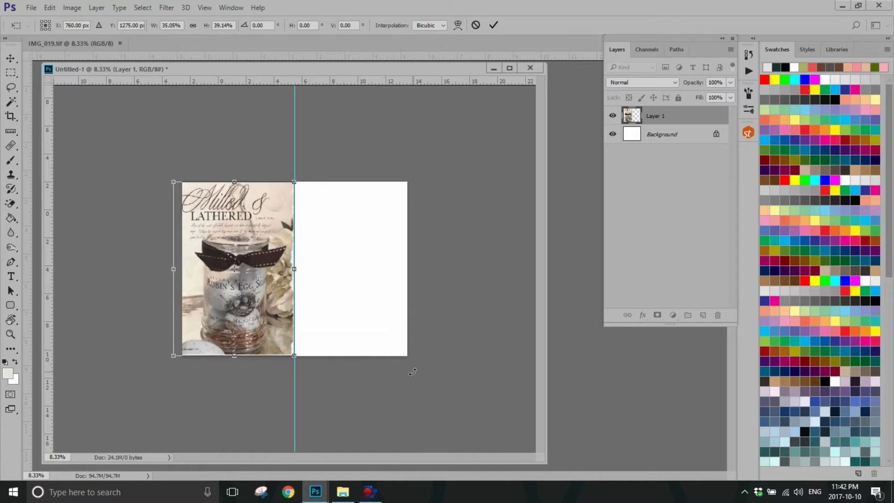
{"action": "key", "text": "ctrl+plus"}
{"action": "key", "text": "ctrl+plus"}
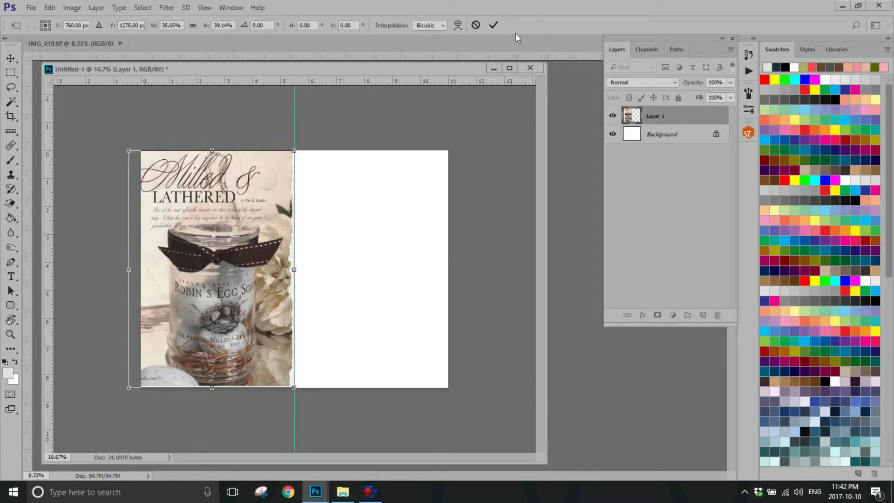
Commit the resize, then adjust the photo's left edge with the transform handles.
{"action": "left_click", "coordinate": [494, 25]}
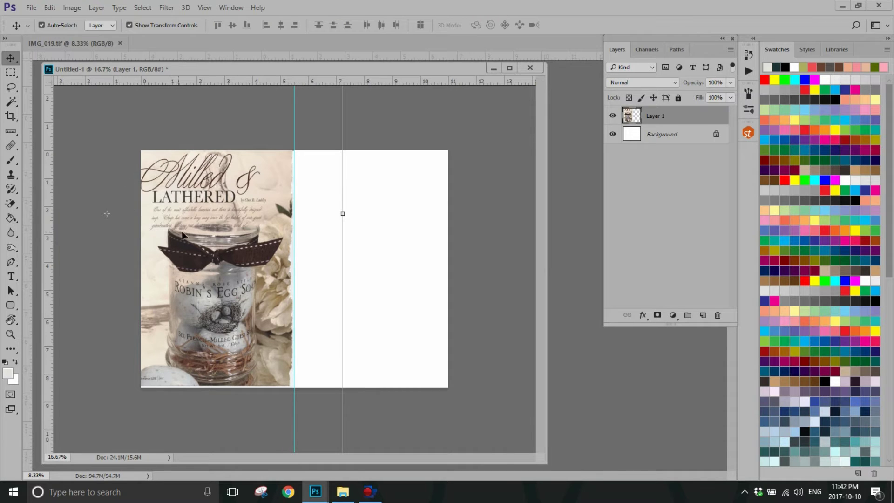
{"action": "left_click", "coordinate": [197, 217]}
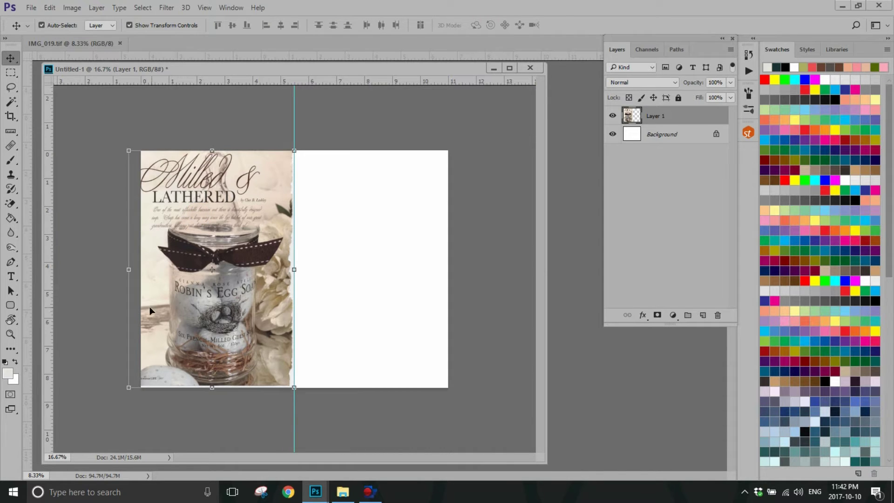
{"action": "left_click", "coordinate": [125, 270]}
{"action": "mouse_move", "coordinate": [125, 270]}
{"action": "left_mouse_down"}
{"action": "mouse_move", "coordinate": [131, 263]}
{"action": "mouse_move", "coordinate": [132, 275]}
{"action": "left_mouse_up"}
Extend the photo's right edge past the centre guide, commit, and float IMG_019.tif's window.
{"action": "left_click", "coordinate": [293, 270]}
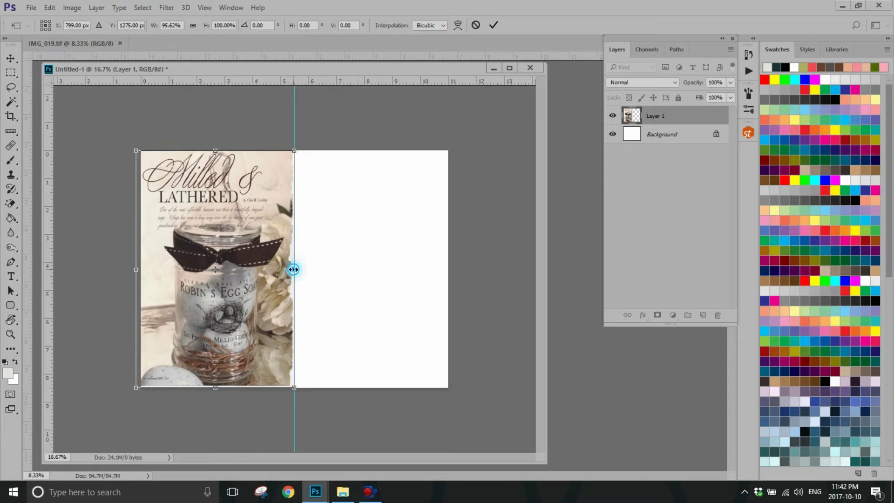
{"action": "left_click_drag", "start_coordinate": [293, 269], "coordinate": [301, 275]}
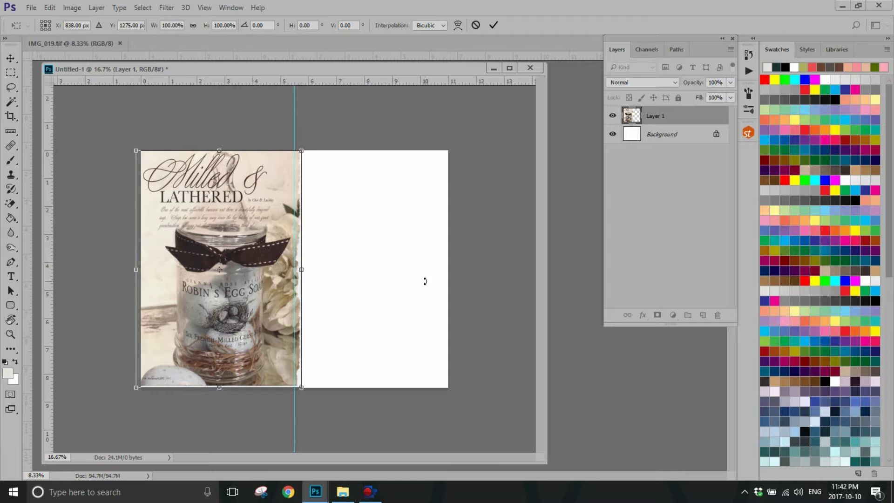
{"action": "key", "text": "ctrl+plus"}
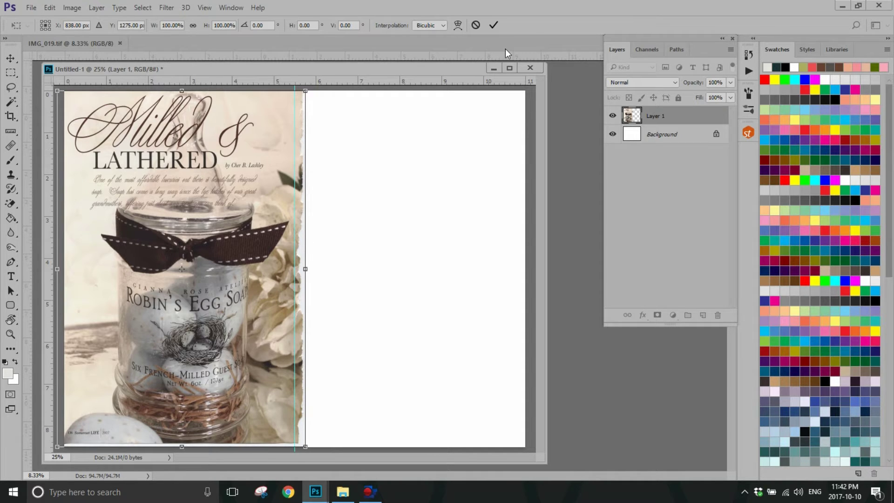
{"action": "left_click", "coordinate": [493, 26]}
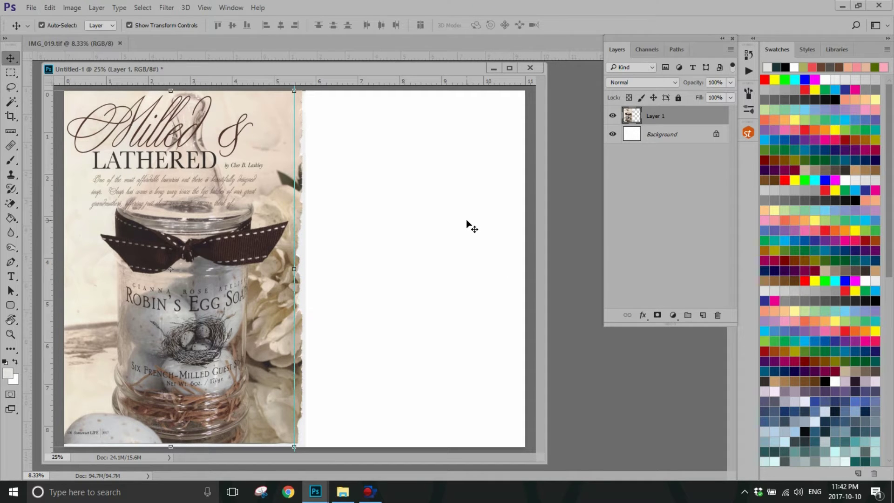
{"action": "left_click_drag", "start_coordinate": [93, 43], "coordinate": [149, 148]}
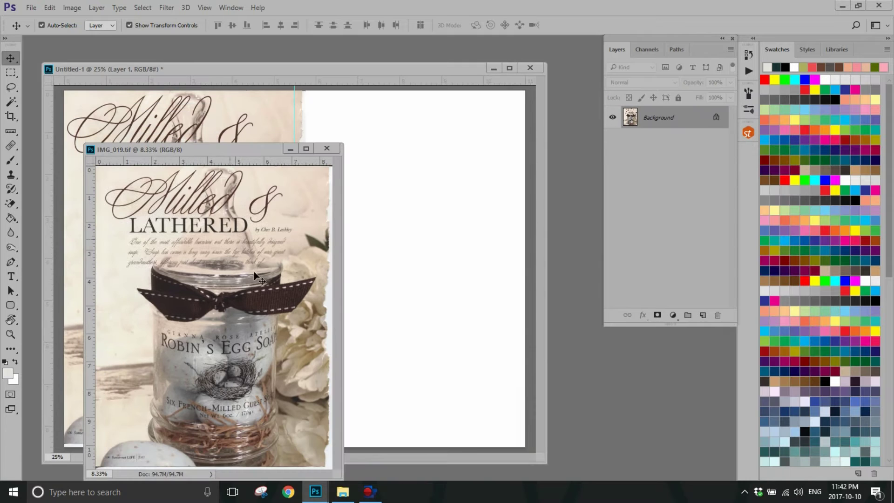
Close IMG_019.tif and select the standard Eraser with a hard round brush.
{"action": "left_click", "coordinate": [335, 149]}
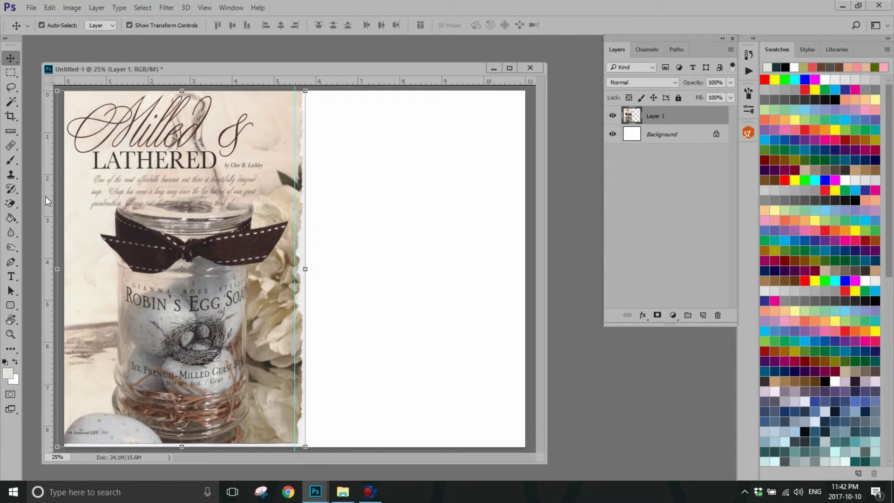
{"action": "left_click", "coordinate": [13, 206]}
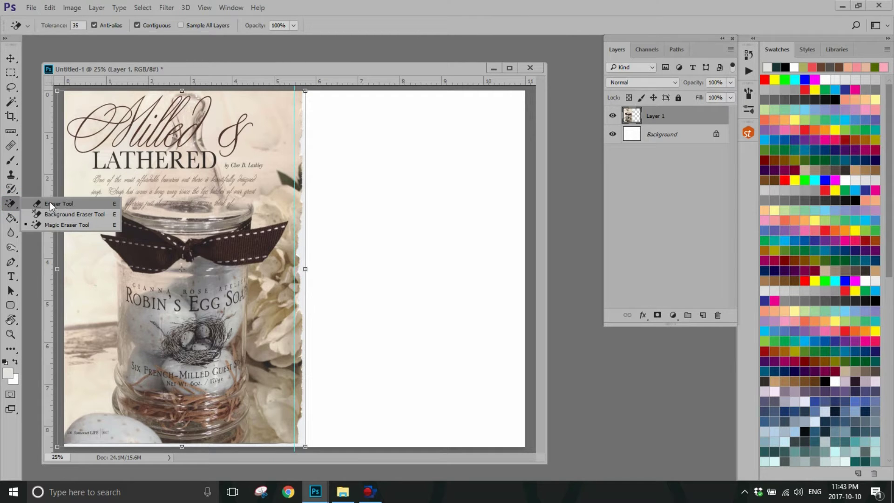
{"action": "left_click", "coordinate": [64, 203]}
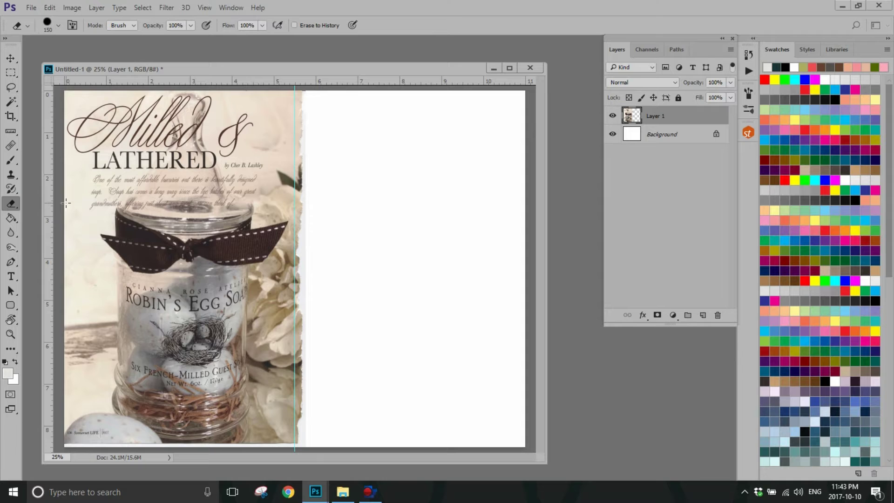
{"action": "left_click", "coordinate": [56, 25]}
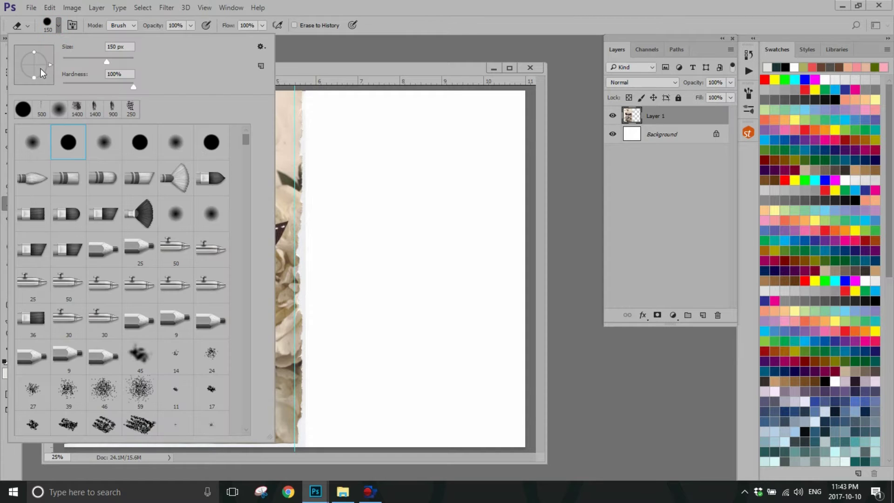
{"action": "double_click", "coordinate": [70, 147]}
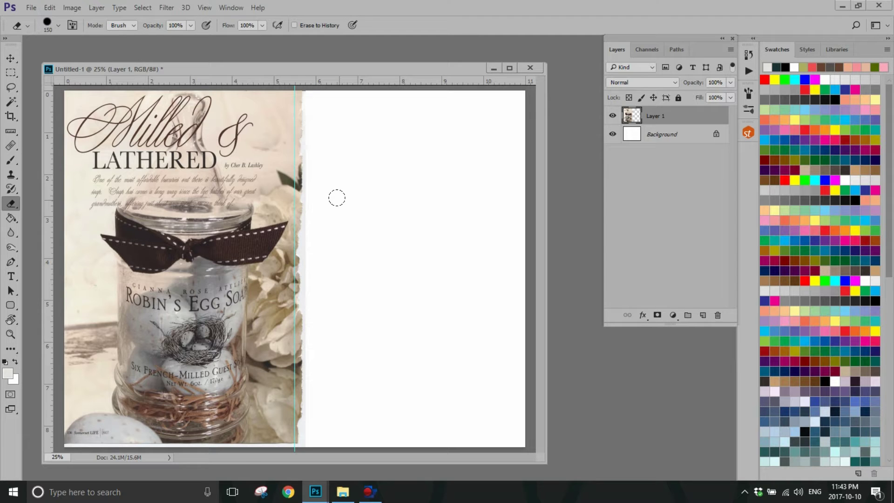
Set the eraser to 200, erase the scan's ragged right edge, and toggle Background to check.
{"action": "key", "text": "bracketright"}
{"action": "key", "text": "bracketright"}
{"action": "key", "text": "bracketright"}
{"action": "key", "text": "bracketright"}
{"action": "key", "text": "bracketright"}
{"action": "key", "text": "bracketright"}
{"action": "key", "text": "bracketleft"}
{"action": "key", "text": "bracketleft"}
{"action": "key", "text": "bracketleft"}
{"action": "key", "text": "bracketleft"}
{"action": "key", "text": "bracketleft"}
{"action": "key", "text": "bracketleft"}
{"action": "key", "text": "bracketleft"}
{"action": "left_click_drag", "start_coordinate": [304, 93], "coordinate": [304, 480]}
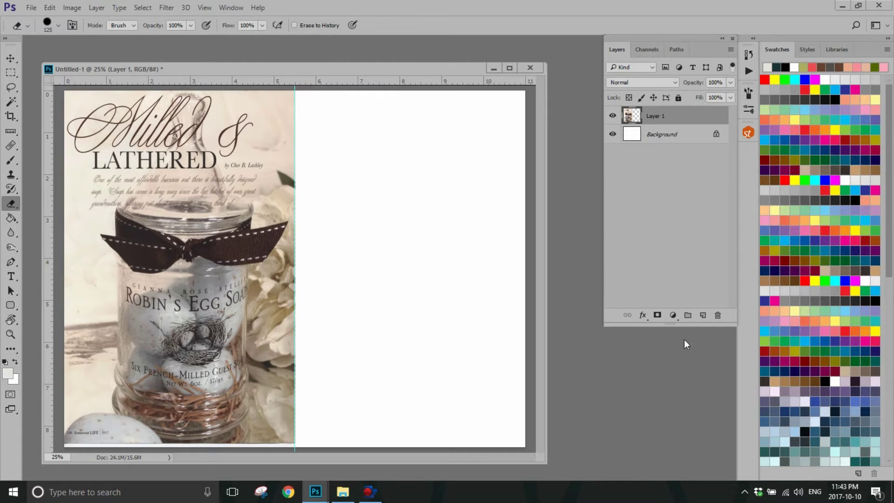
{"action": "left_click", "coordinate": [613, 135]}
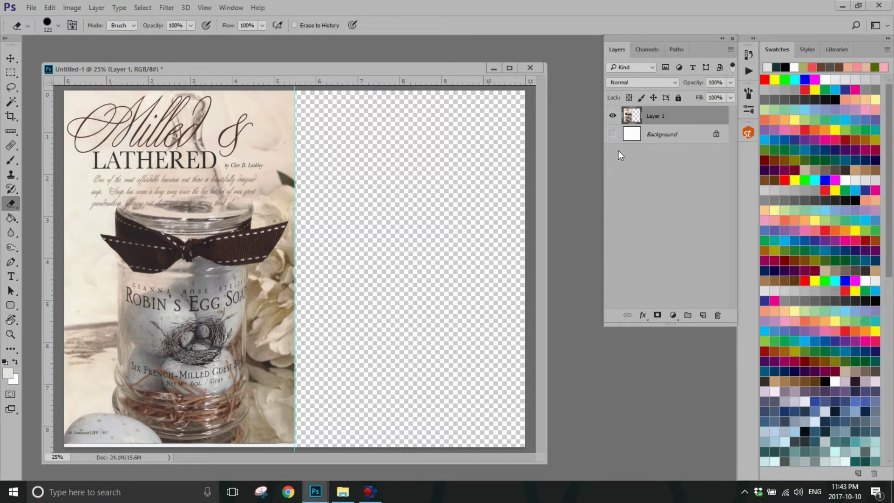
{"action": "left_click", "coordinate": [613, 134]}
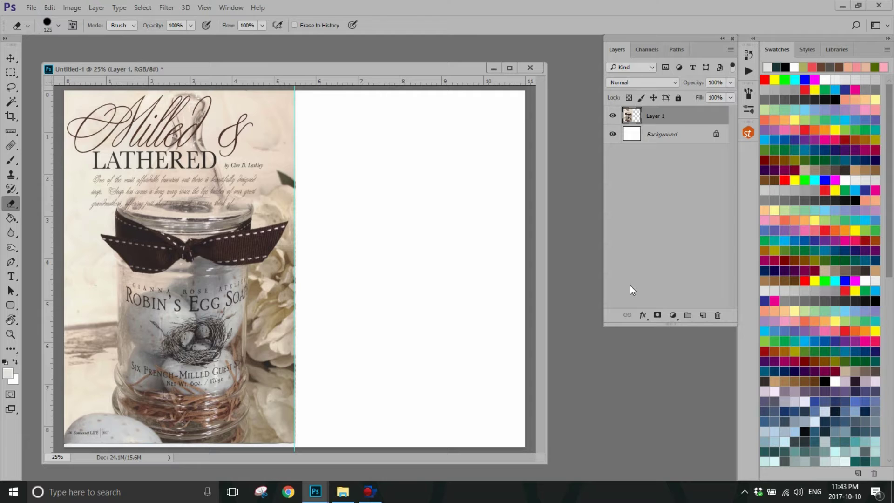
Stretch Layer 1 down to 105.65% height to reach the page bottom and commit.
{"action": "left_click", "coordinate": [11, 58]}
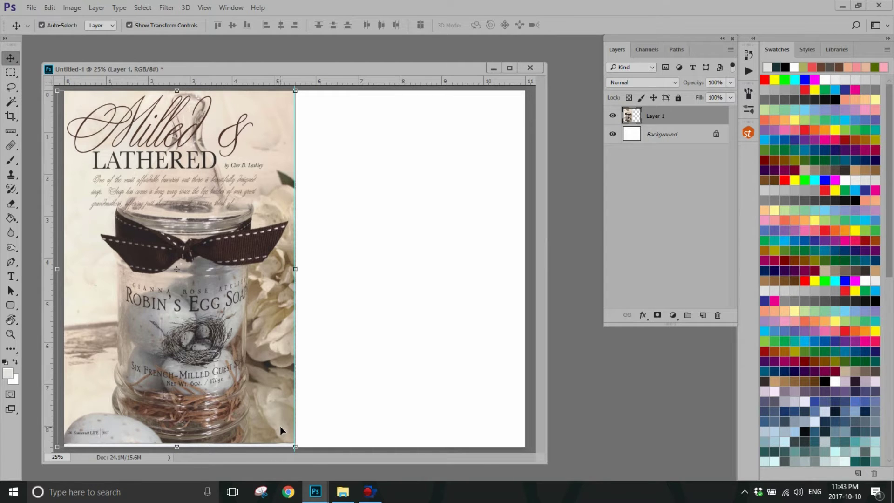
{"action": "key", "text": "ctrl+minus"}
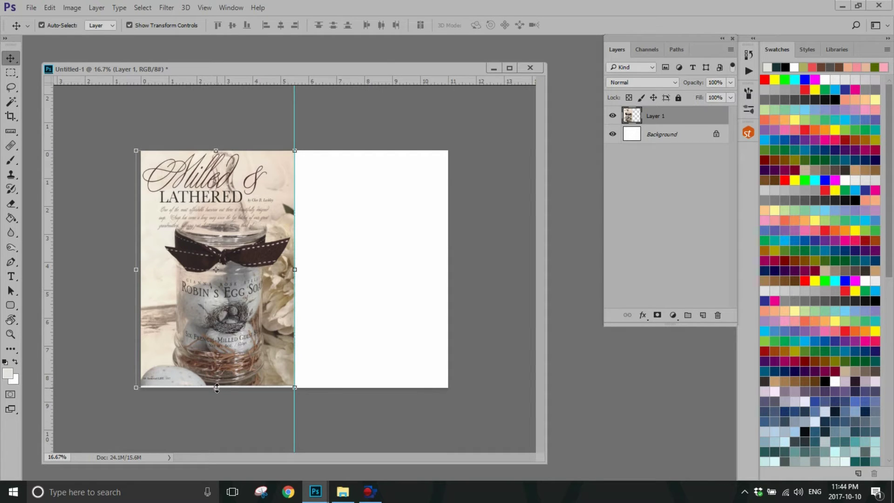
{"action": "left_click_drag", "start_coordinate": [217, 388], "coordinate": [219, 402]}
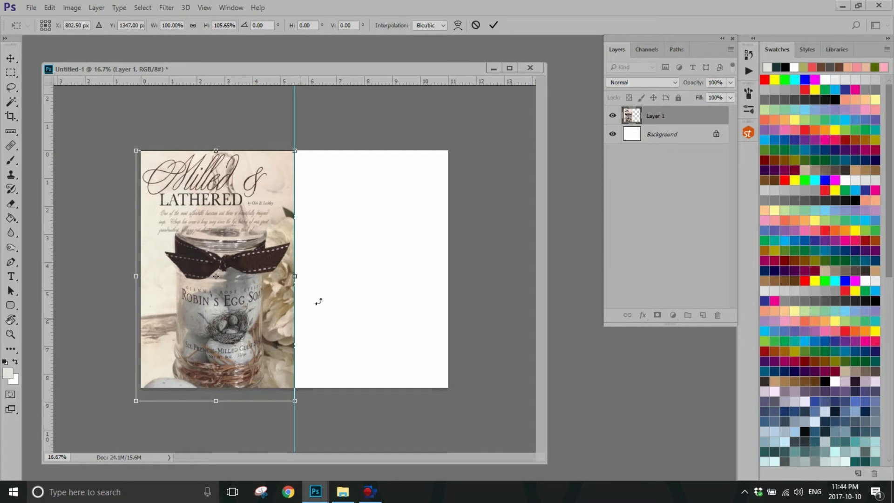
{"action": "left_click", "coordinate": [494, 25]}
{"action": "key", "text": "ctrl+plus"}
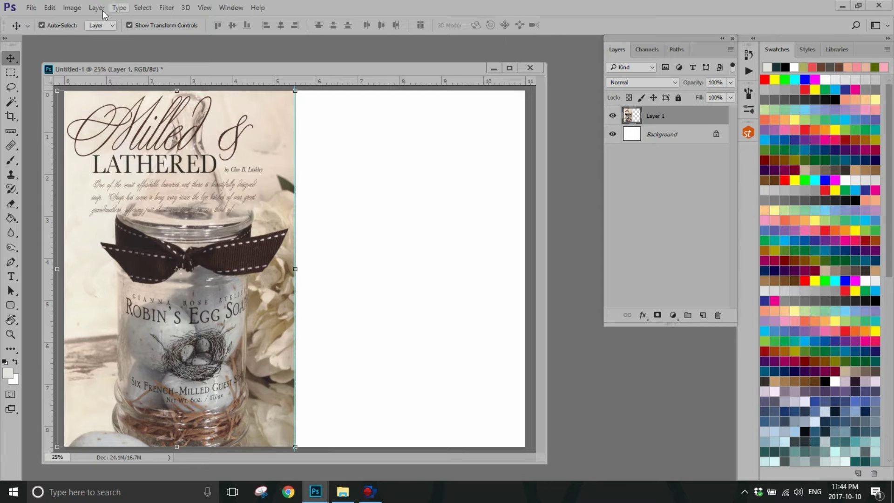
{"action": "left_click", "coordinate": [10, 117]}
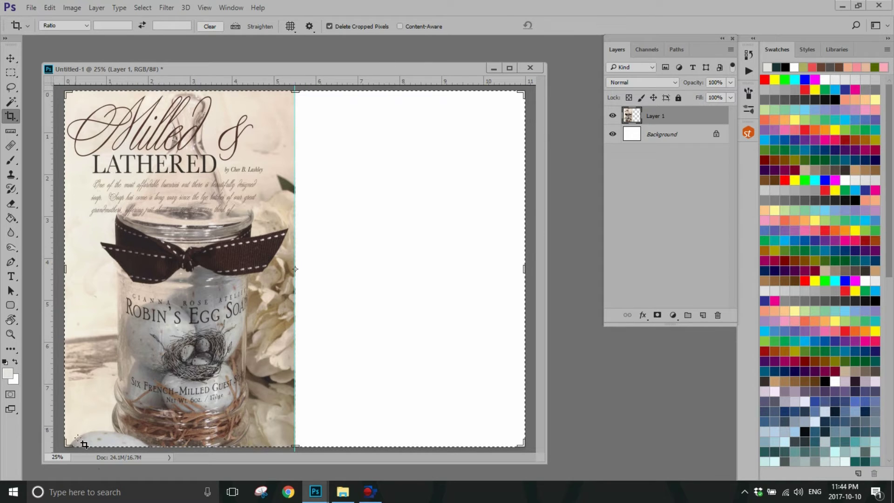
Crop the document to the canvas bounds to trim the scan's overhang.
{"action": "left_click", "coordinate": [296, 91]}
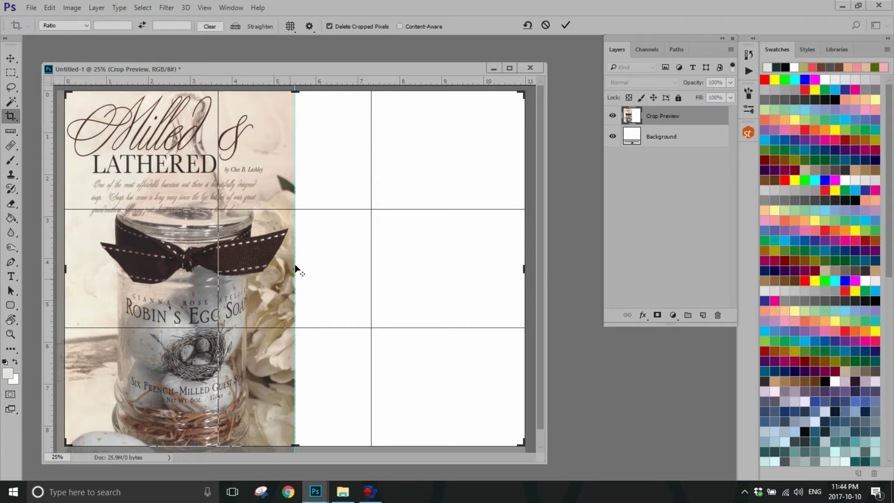
{"action": "left_click", "coordinate": [566, 26]}
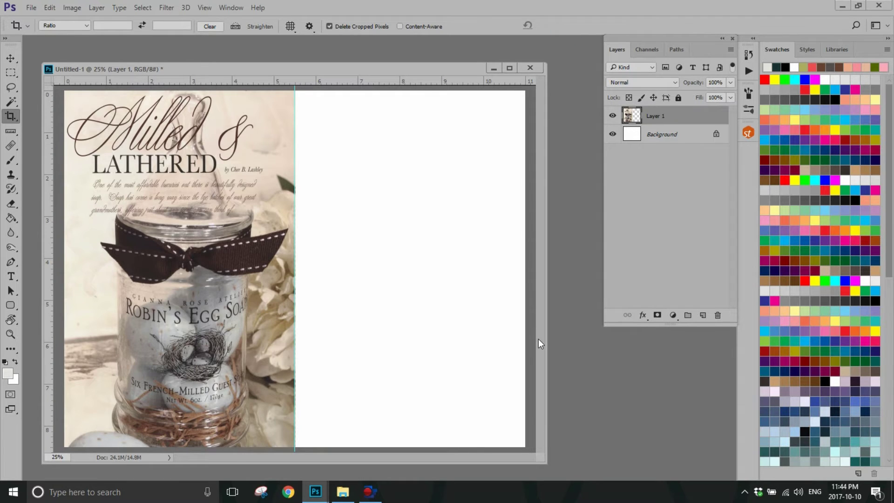
{"action": "key", "text": "ctrl+minus"}
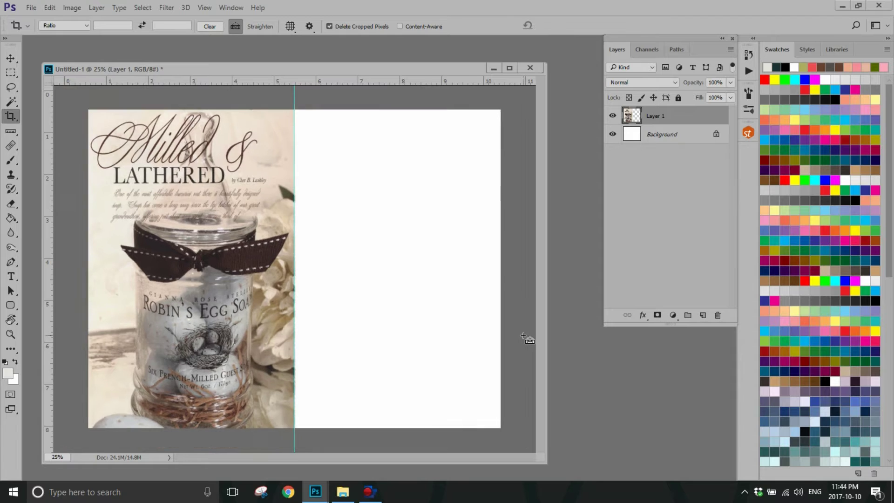
Shorten Layer 1 slightly from the bottom, commit, and reposition the document window.
{"action": "left_click", "coordinate": [11, 58]}
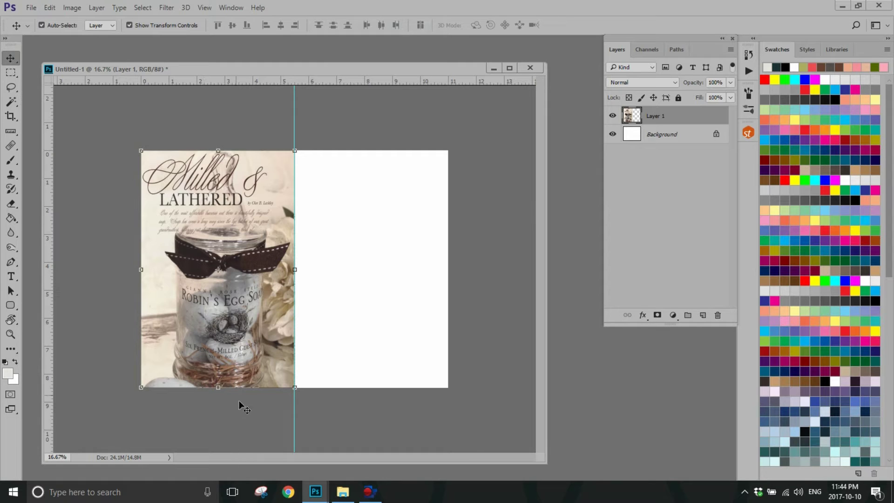
{"action": "mouse_move", "coordinate": [219, 387]}
{"action": "left_mouse_down"}
{"action": "mouse_move", "coordinate": [219, 354]}
{"action": "mouse_move", "coordinate": [219, 389]}
{"action": "left_mouse_up"}
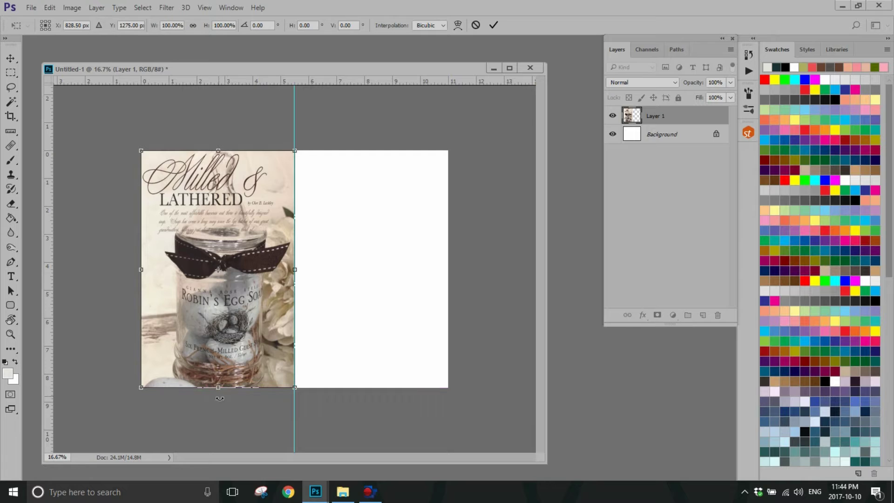
{"action": "left_click", "coordinate": [493, 25]}
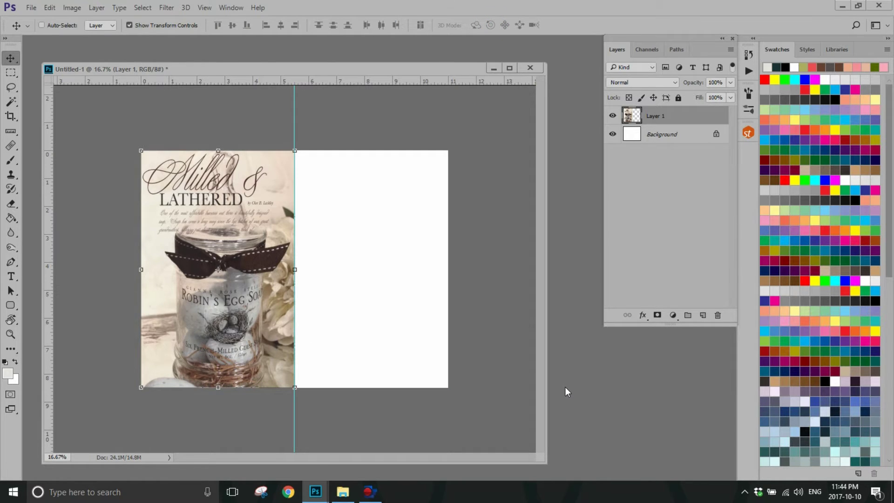
{"action": "key", "text": "ctrl+plus"}
{"action": "key", "text": "ctrl+minus"}
{"action": "mouse_move", "coordinate": [74, 66]}
{"action": "left_mouse_down"}
{"action": "mouse_move", "coordinate": [67, 53]}
{"action": "mouse_move", "coordinate": [68, 62]}
{"action": "left_mouse_up"}
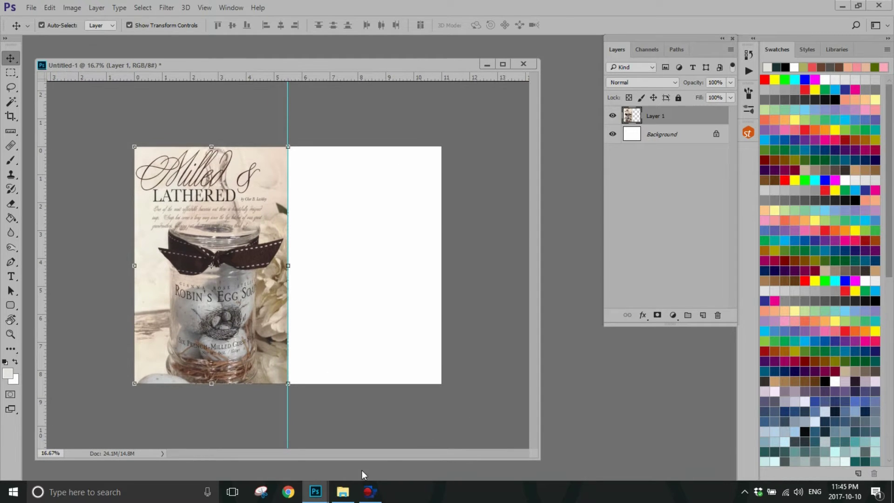
Drag IMG_025.png from the scanned images folder into Photoshop to open it as a document.
{"action": "left_click", "coordinate": [342, 492]}
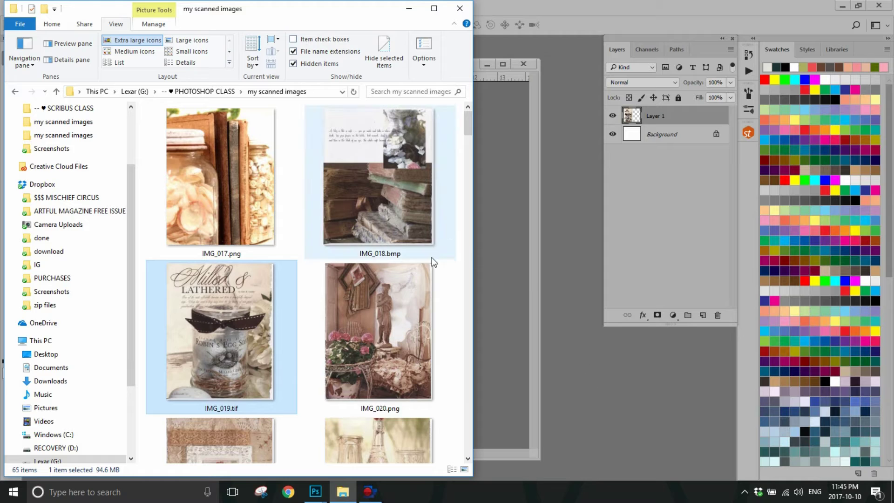
{"action": "scroll", "coordinate": [455, 281], "scroll_direction": "down", "scroll_amount": 5}
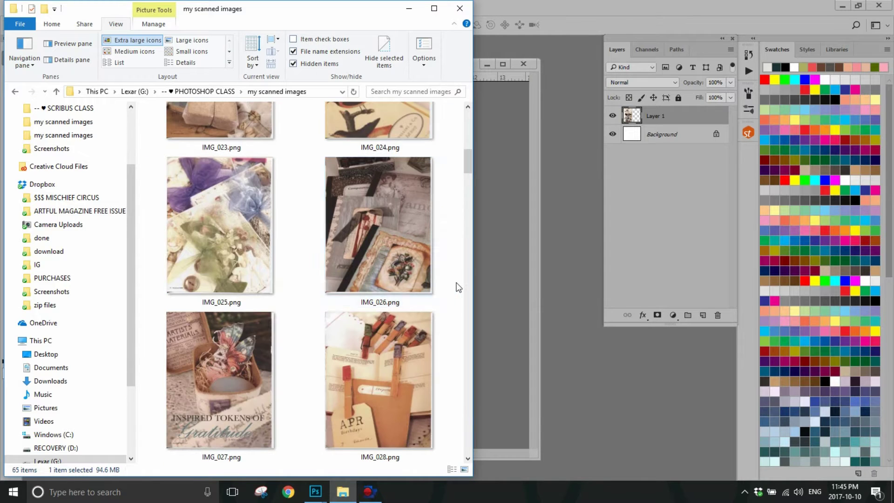
{"action": "left_click_drag", "start_coordinate": [198, 229], "coordinate": [649, 431]}
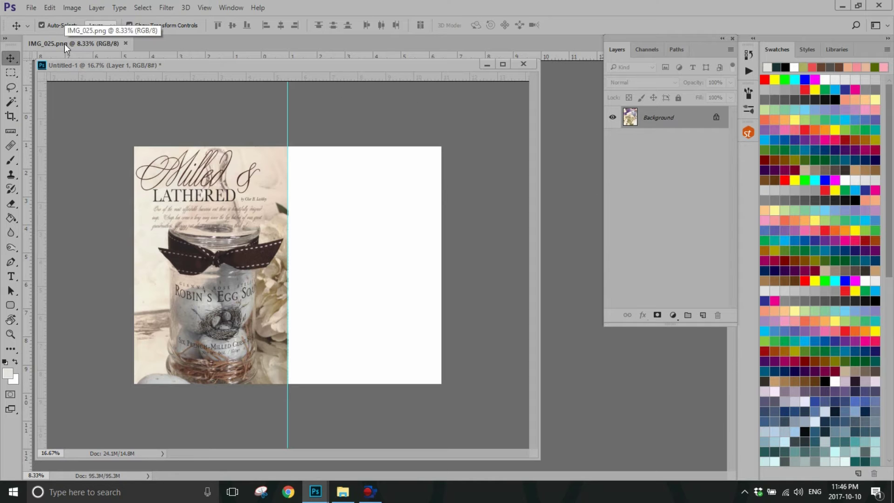
Float the IMG_025.png window and drag its ribbon photo into Untitled-1 as Layer 2.
{"action": "mouse_move", "coordinate": [64, 43]}
{"action": "left_mouse_down"}
{"action": "mouse_move", "coordinate": [119, 151]}
{"action": "mouse_move", "coordinate": [64, 40]}
{"action": "left_mouse_up"}
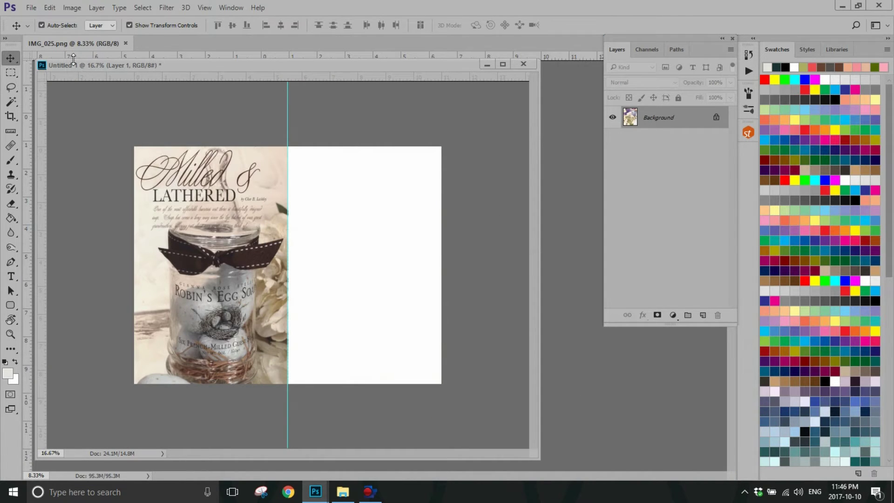
{"action": "mouse_move", "coordinate": [65, 66]}
{"action": "left_mouse_down"}
{"action": "mouse_move", "coordinate": [116, 155]}
{"action": "mouse_move", "coordinate": [72, 74]}
{"action": "left_mouse_up"}
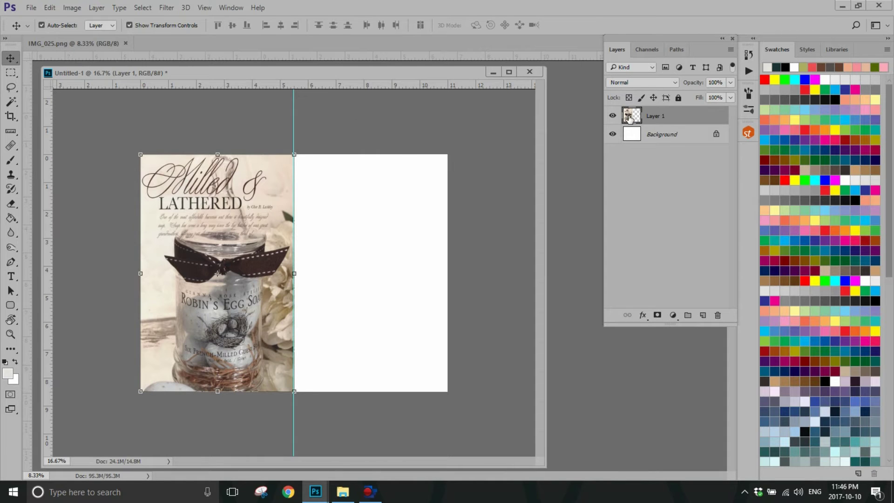
{"action": "left_click_drag", "start_coordinate": [629, 118], "coordinate": [407, 283]}
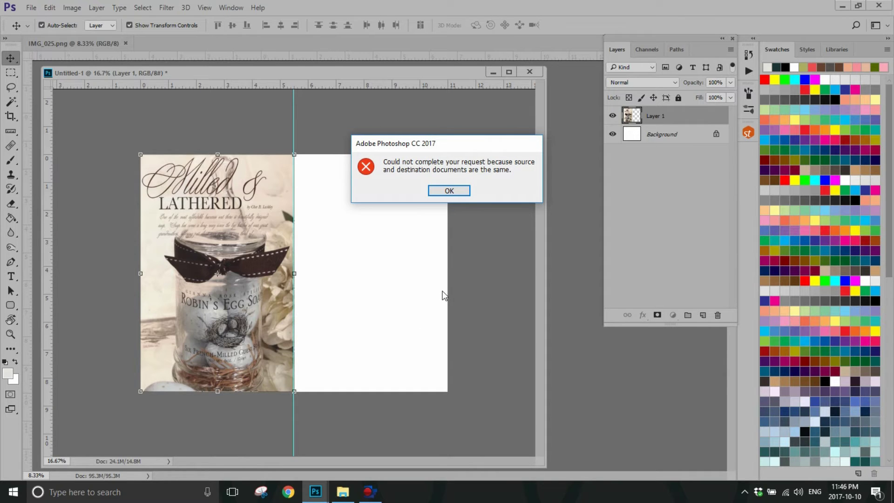
{"action": "left_click", "coordinate": [458, 191]}
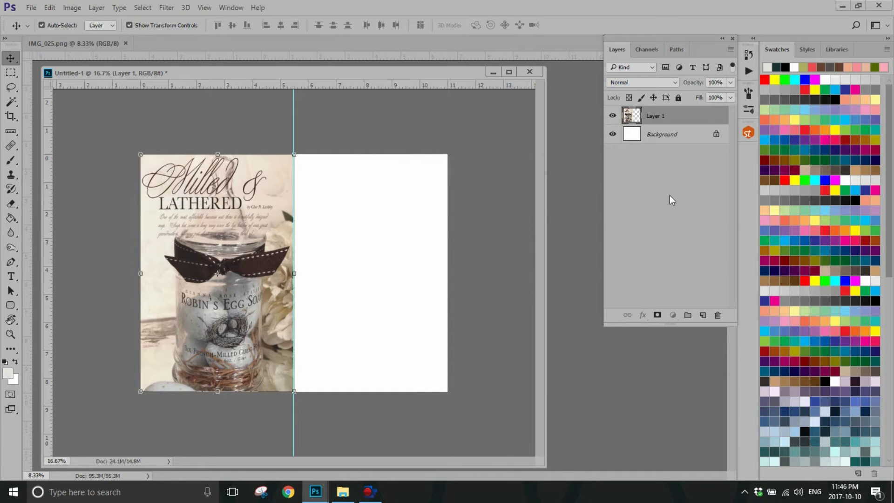
{"action": "left_click", "coordinate": [55, 42]}
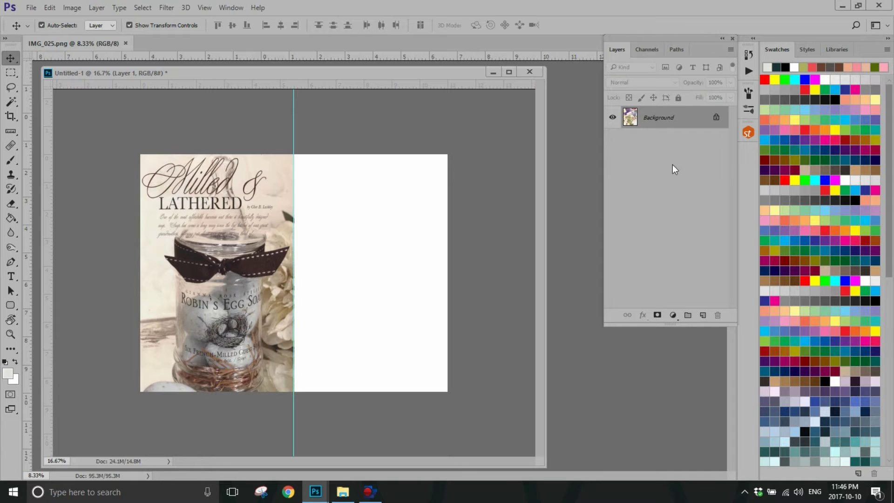
{"action": "left_click_drag", "start_coordinate": [183, 72], "coordinate": [183, 73]}
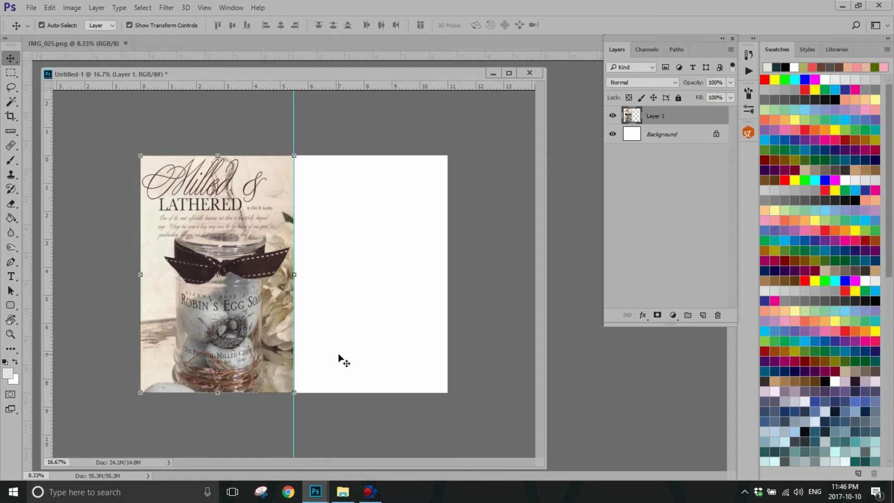
{"action": "left_click", "coordinate": [75, 45]}
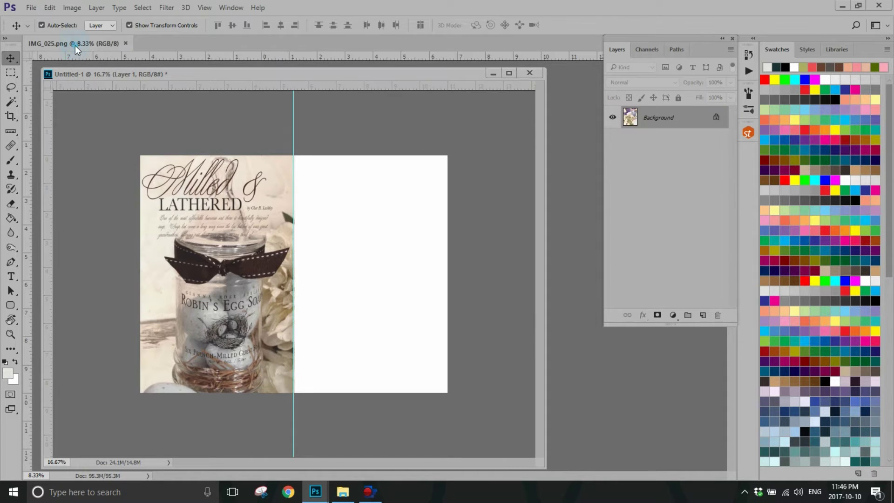
{"action": "mouse_move", "coordinate": [79, 41]}
{"action": "left_mouse_down"}
{"action": "mouse_move", "coordinate": [116, 138]}
{"action": "mouse_move", "coordinate": [85, 44]}
{"action": "left_mouse_up"}
{"action": "left_click_drag", "start_coordinate": [633, 119], "coordinate": [394, 279]}
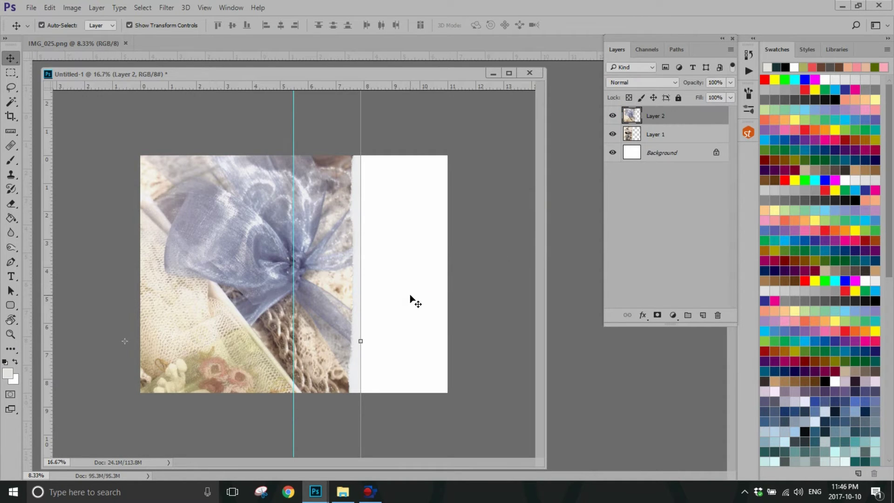
Zoom out, shrink the ribbon photo to about a third, and move it onto the right page.
{"action": "key", "text": "ctrl+minus"}
{"action": "key", "text": "ctrl+minus"}
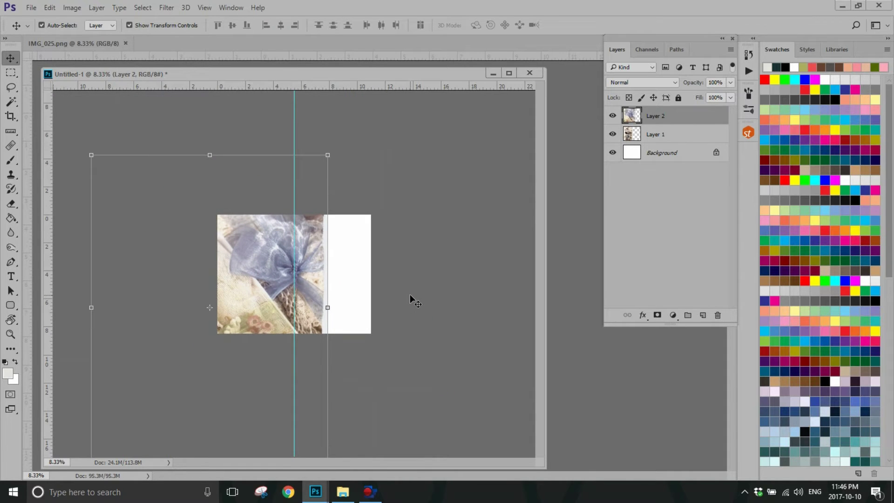
{"action": "key", "text": "ctrl+minus"}
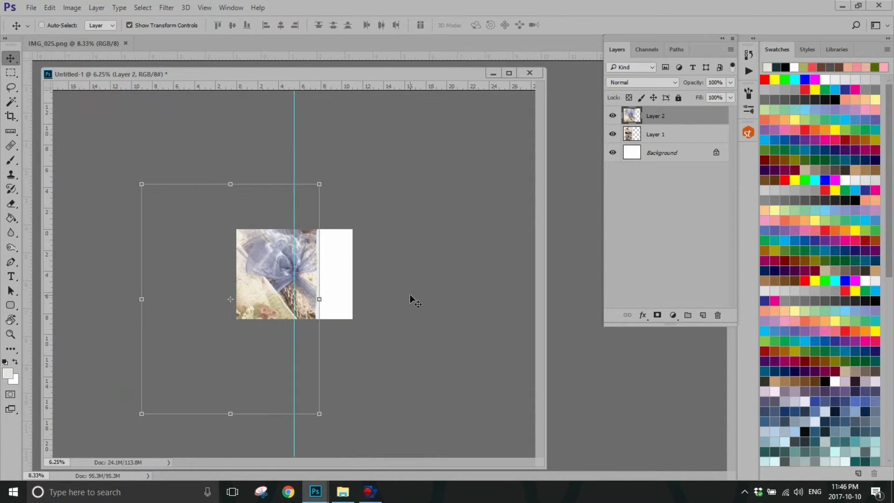
{"action": "key", "text": "ctrl+plus"}
{"action": "key", "text": "ctrl+plus"}
{"action": "key", "text": "ctrl+plus"}
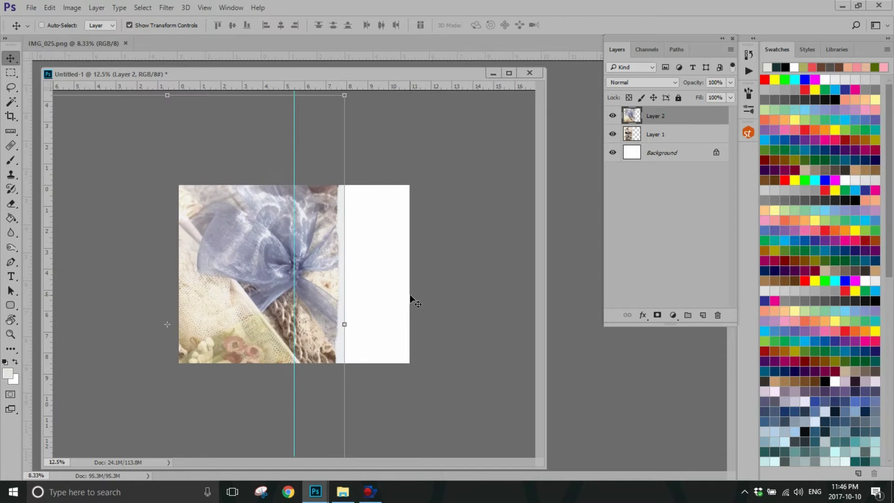
{"action": "key", "text": "ctrl+minus"}
{"action": "key", "text": "ctrl+minus"}
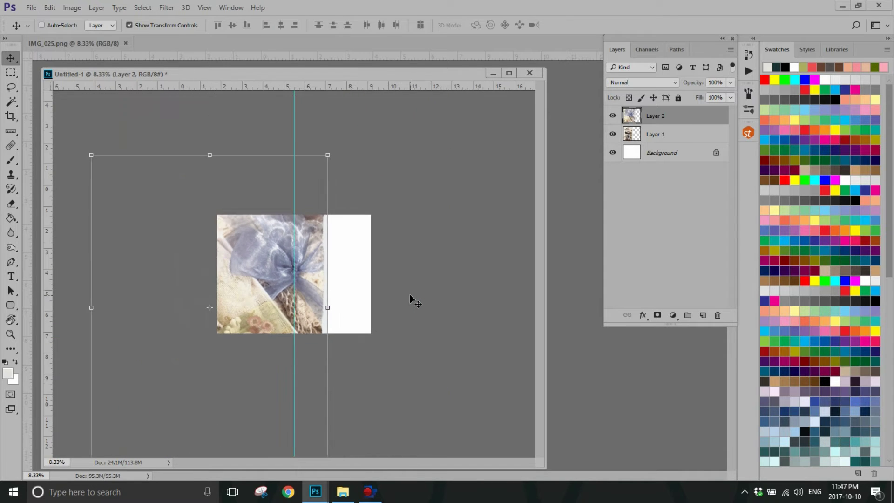
{"action": "key", "text": "ctrl+minus"}
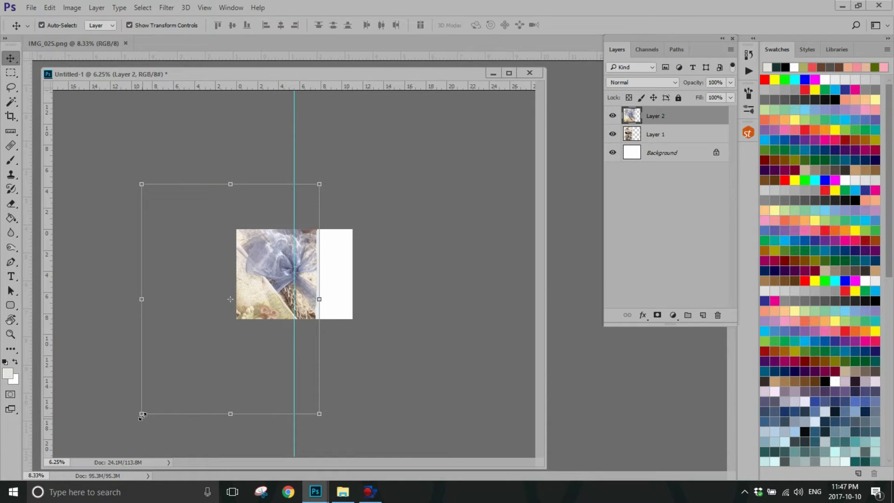
{"action": "left_click_drag", "start_coordinate": [142, 415], "coordinate": [320, 298]}
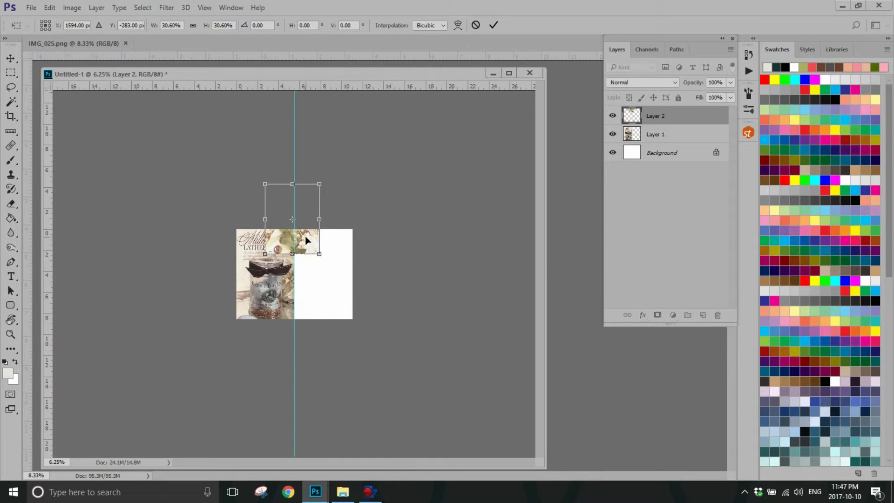
{"action": "left_click_drag", "start_coordinate": [305, 246], "coordinate": [337, 281]}
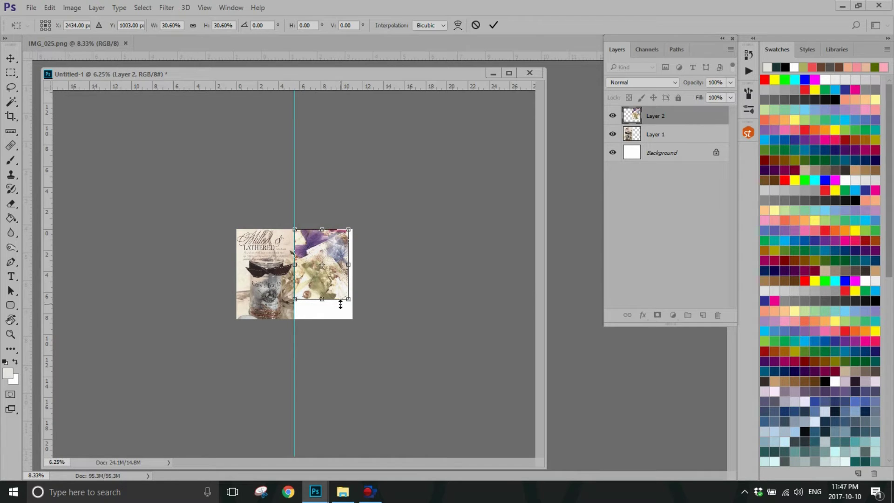
Stretch the photo to the right page's bottom and edge, committing at 32.35% × 38.90%.
{"action": "left_click_drag", "start_coordinate": [323, 300], "coordinate": [323, 318]}
{"action": "left_click_drag", "start_coordinate": [348, 274], "coordinate": [352, 275]}
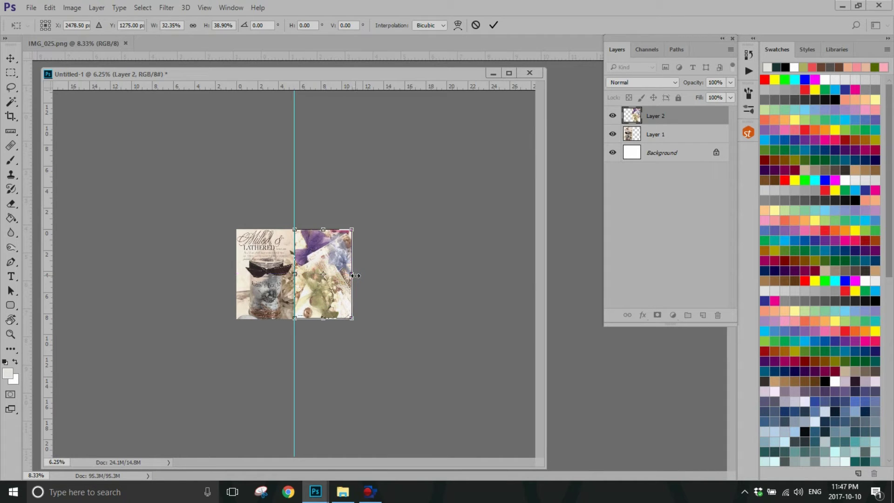
{"action": "key", "text": "ctrl+plus"}
{"action": "key", "text": "ctrl+plus"}
{"action": "key", "text": "ctrl+plus"}
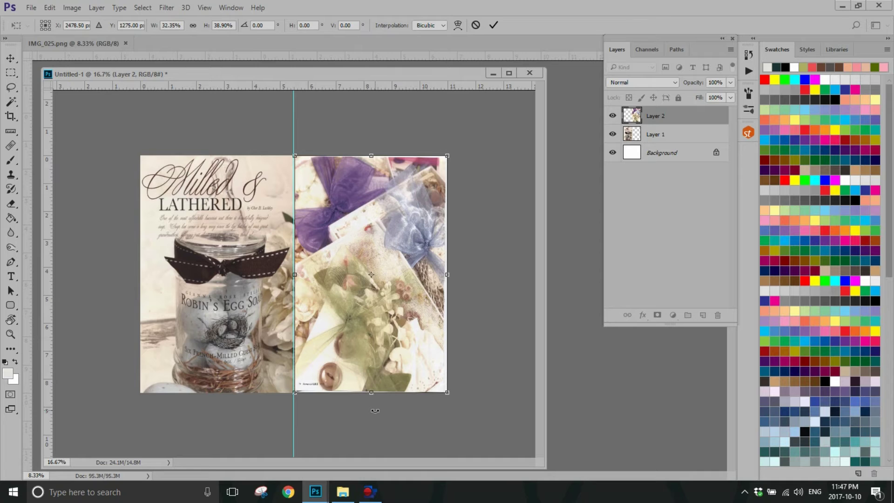
{"action": "key", "text": "ctrl+plus"}
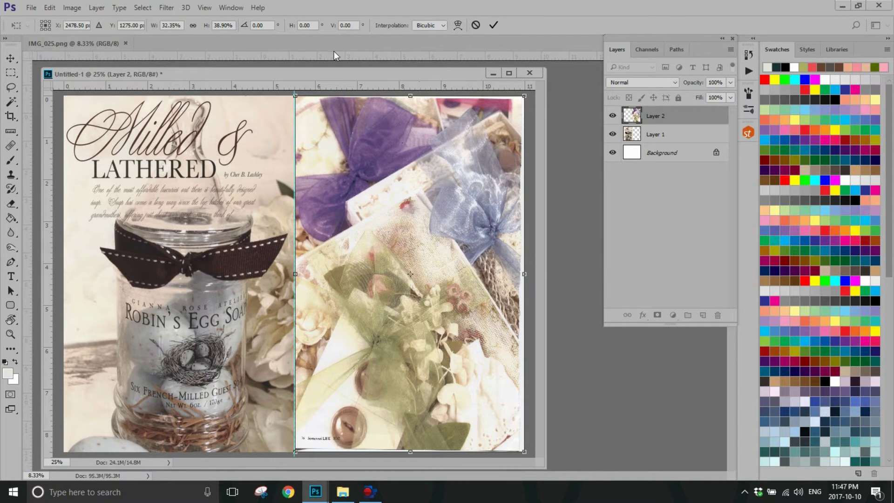
{"action": "left_click", "coordinate": [494, 26]}
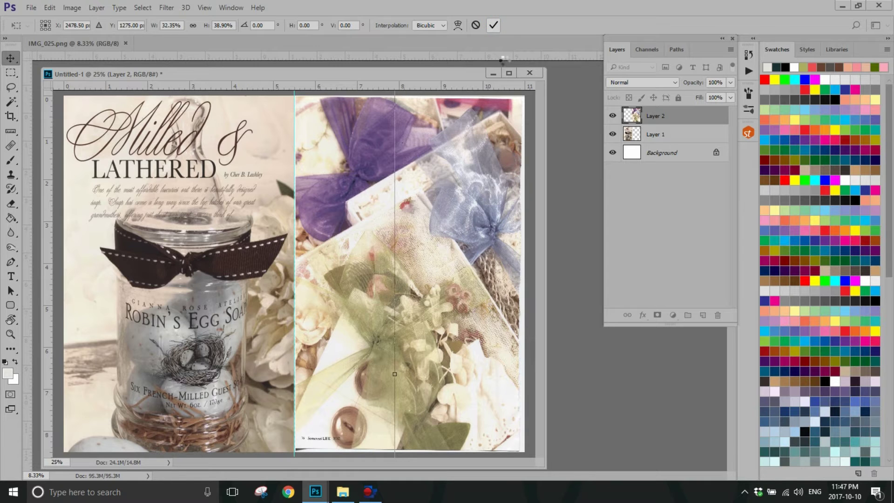
{"action": "left_click", "coordinate": [501, 33]}
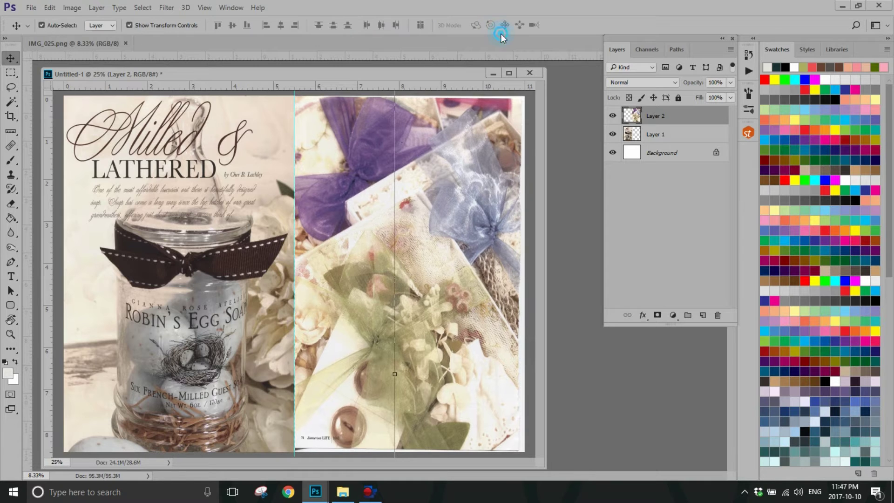
Close IMG_025.png and reposition and enlarge the Untitled-1 document window.
{"action": "left_click", "coordinate": [125, 43]}
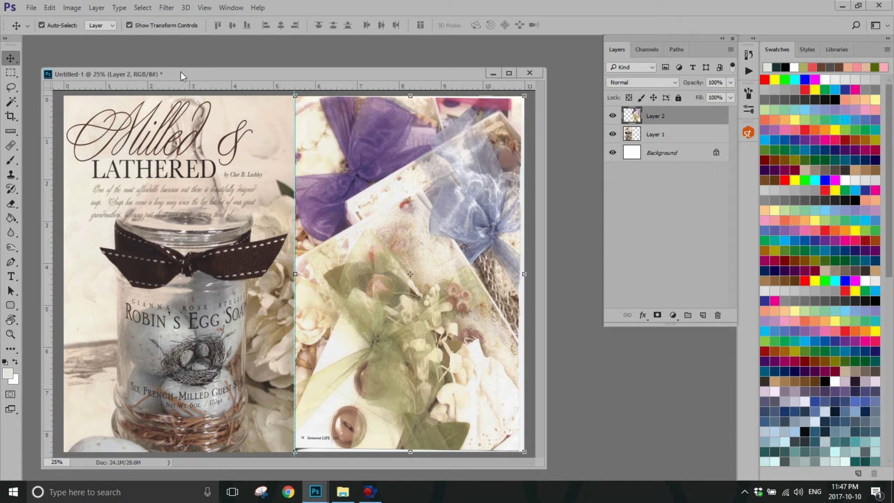
{"action": "left_click_drag", "start_coordinate": [181, 74], "coordinate": [177, 56]}
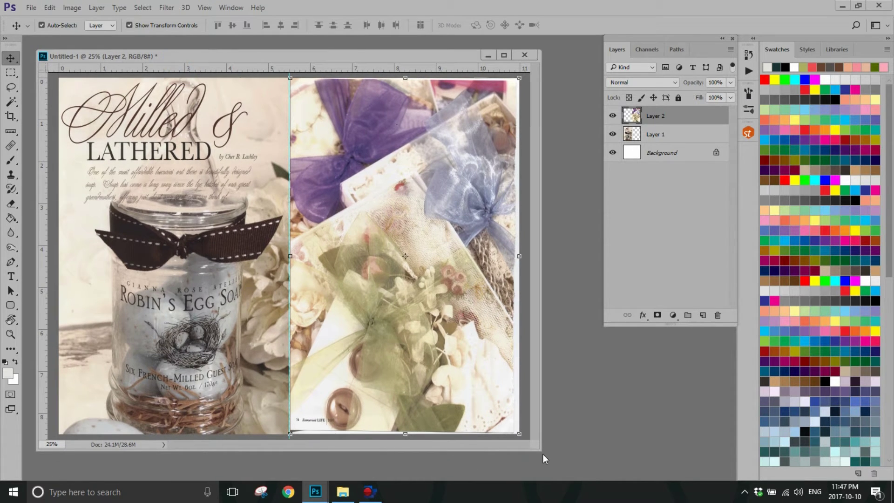
{"action": "left_click_drag", "start_coordinate": [539, 450], "coordinate": [554, 463]}
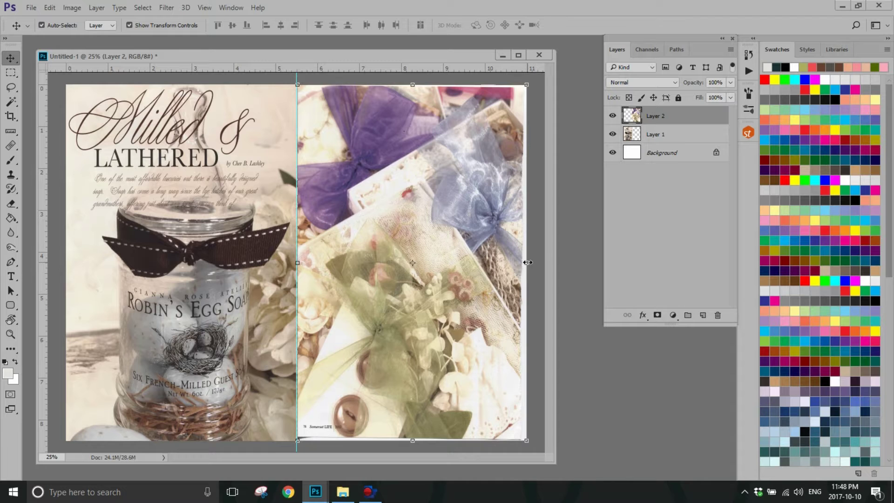
Stretch Layer 2 wider and taller to 107.06% height so it reaches the page edges.
{"action": "left_click_drag", "start_coordinate": [528, 262], "coordinate": [533, 262]}
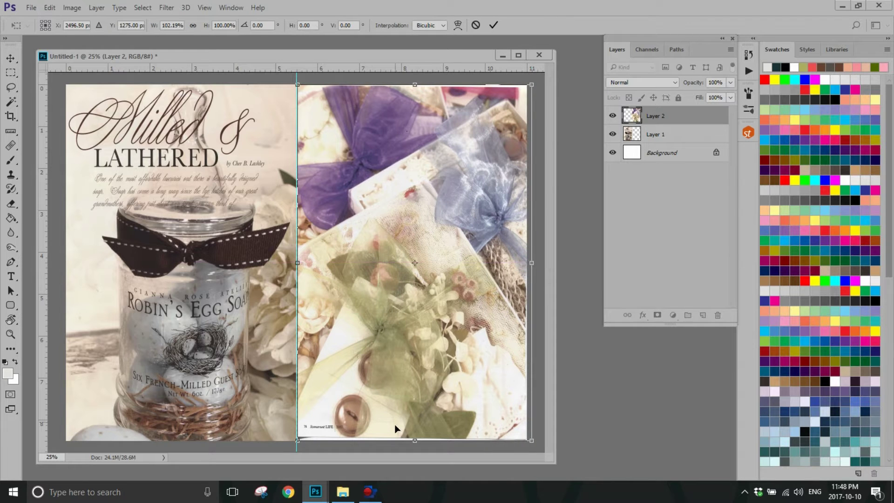
{"action": "left_click_drag", "start_coordinate": [415, 440], "coordinate": [383, 418]}
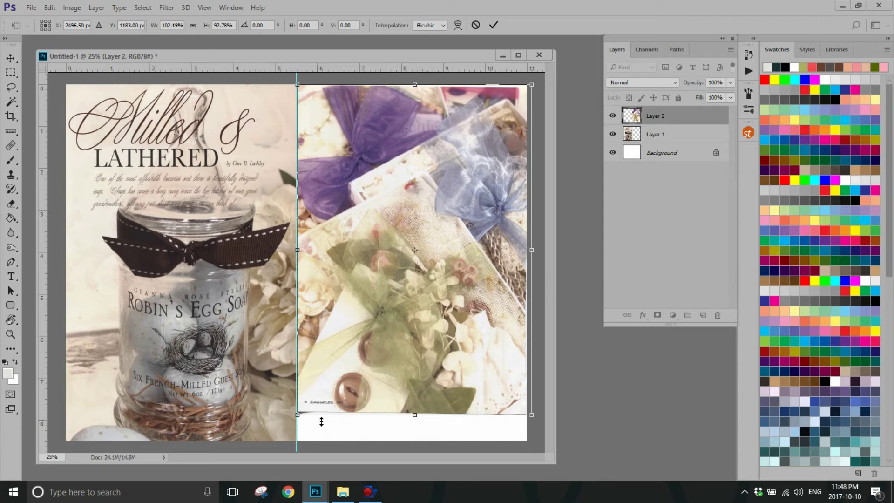
{"action": "left_click", "coordinate": [416, 416]}
{"action": "left_click_drag", "start_coordinate": [416, 416], "coordinate": [416, 462]}
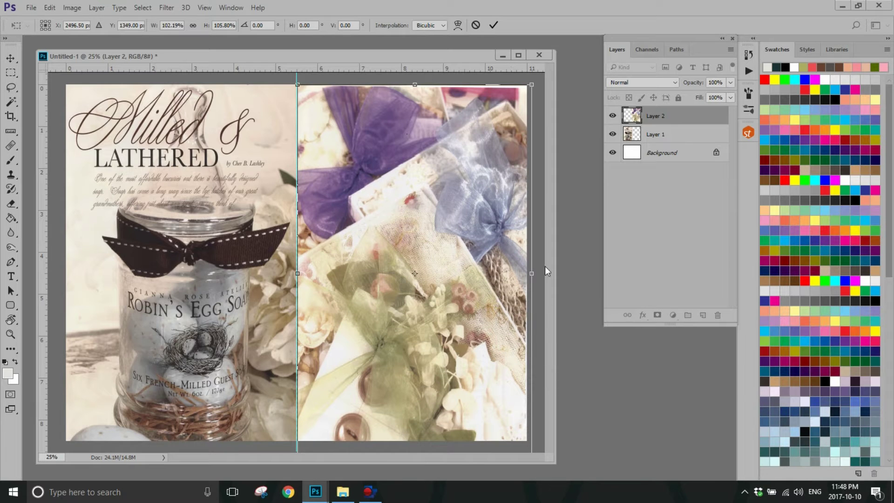
{"action": "left_click", "coordinate": [416, 83]}
{"action": "left_click_drag", "start_coordinate": [416, 83], "coordinate": [416, 79]}
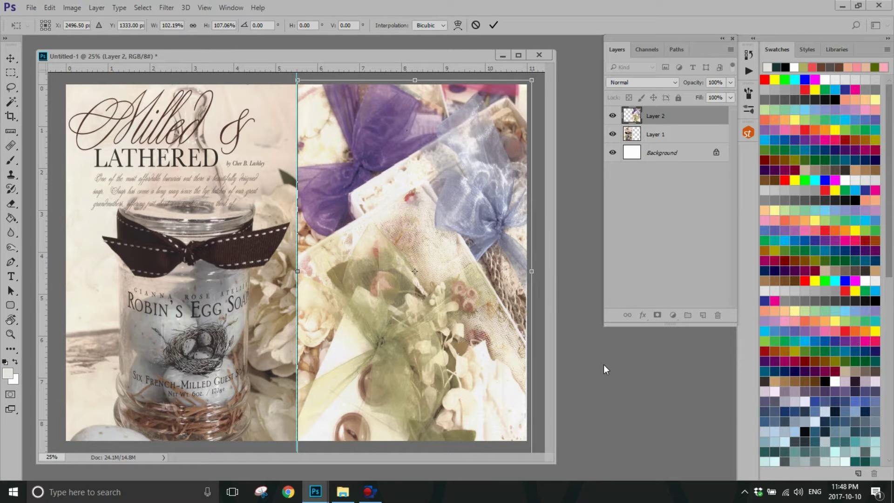
{"action": "left_click", "coordinate": [495, 26]}
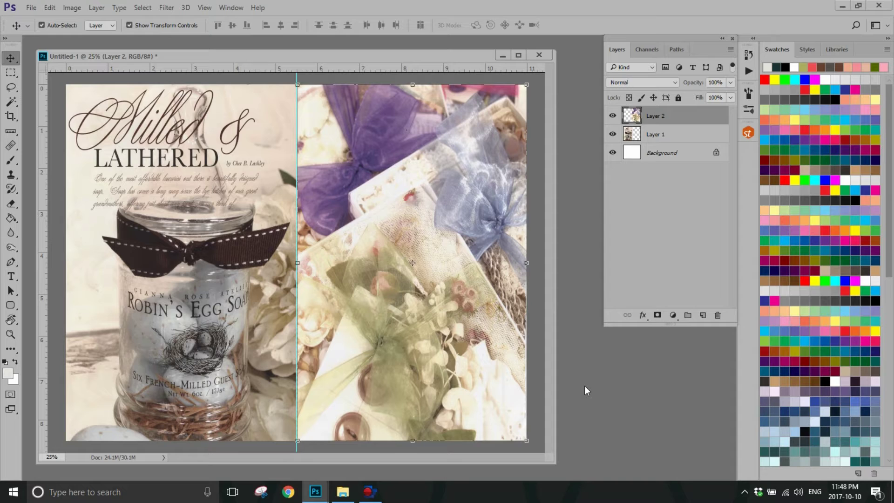
Crop the spread to its canvas bounds, trimming Layer 2's overhang past the page edges.
{"action": "left_click", "coordinate": [11, 117]}
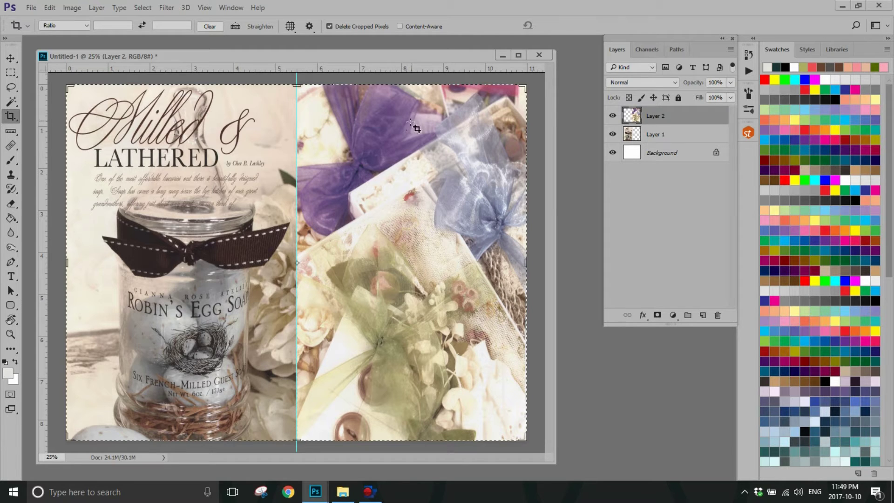
{"action": "left_click", "coordinate": [297, 86]}
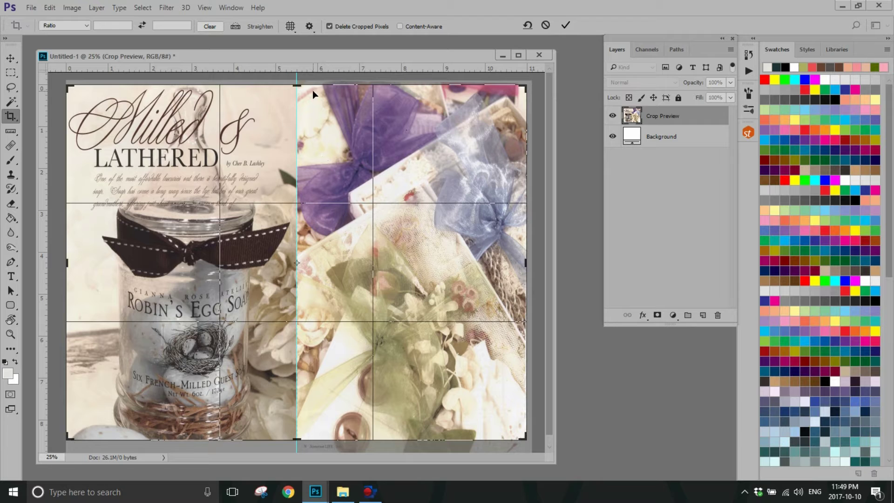
{"action": "left_click", "coordinate": [565, 26]}
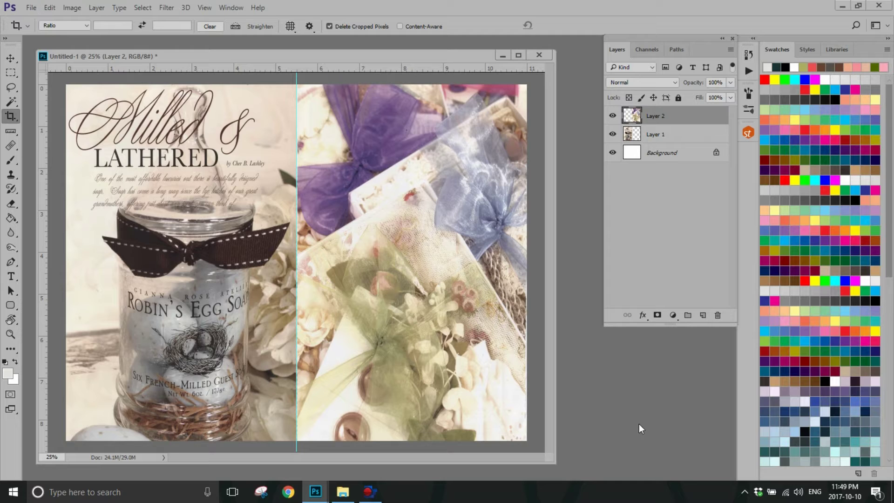
{"action": "left_click", "coordinate": [10, 58]}
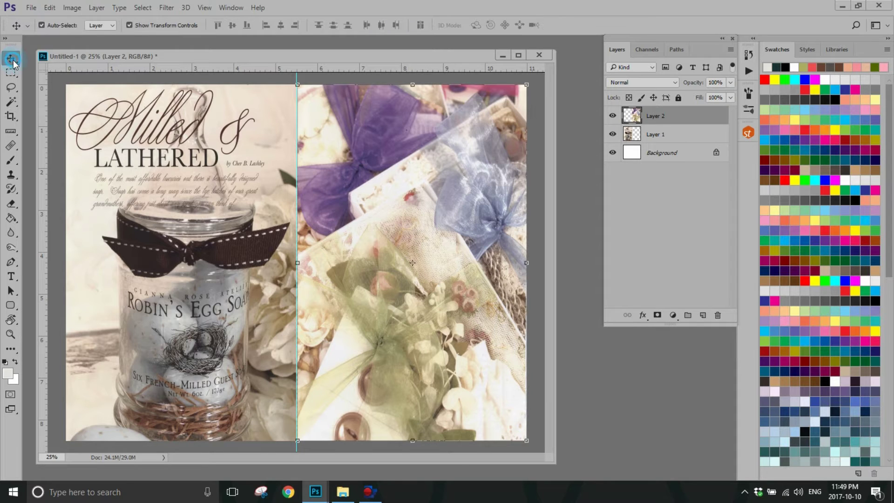
Add an empty Layer 3 above Layer 1 and set white as the foreground colour.
{"action": "left_click", "coordinate": [699, 135]}
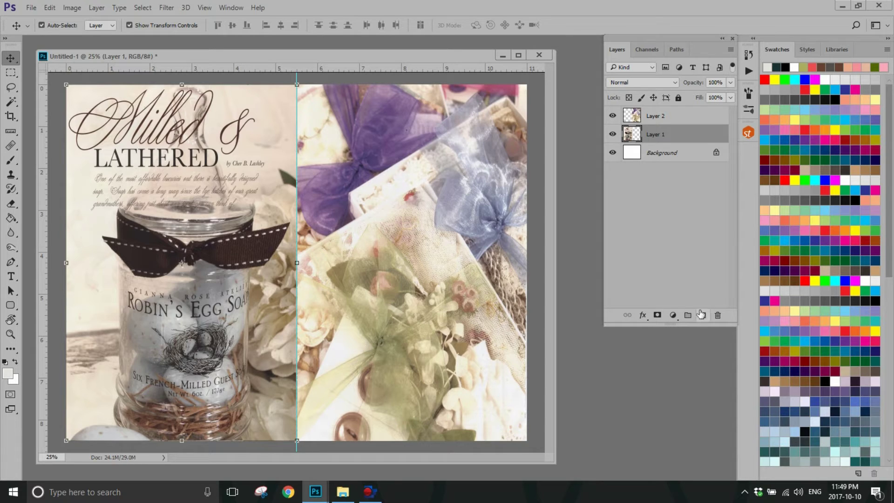
{"action": "left_click", "coordinate": [681, 137]}
{"action": "left_click", "coordinate": [703, 315]}
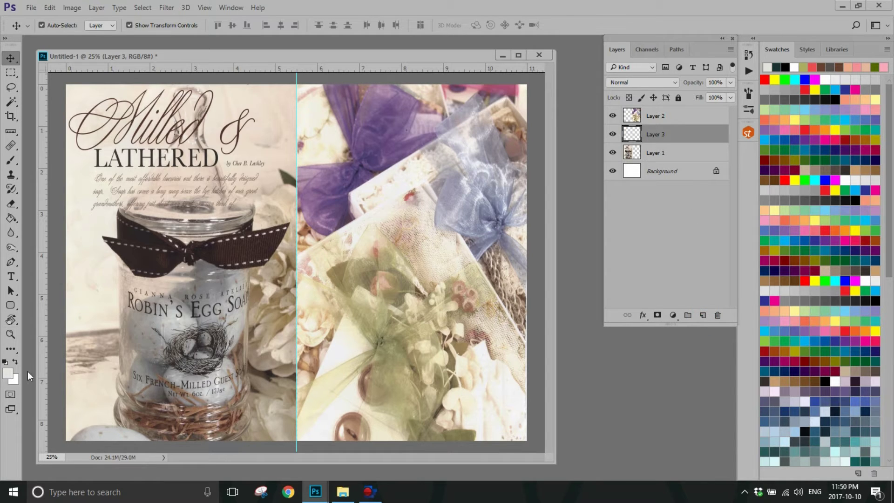
{"action": "left_click", "coordinate": [6, 363]}
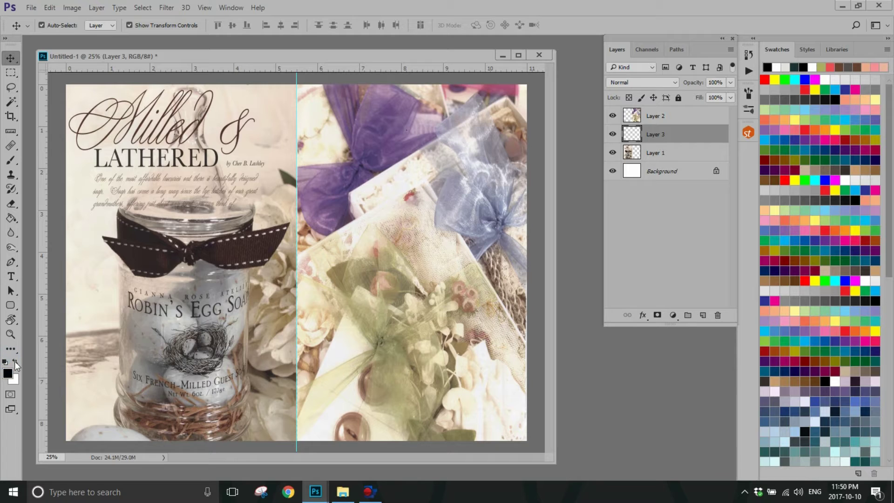
{"action": "left_click", "coordinate": [15, 361]}
Fill Layer 3 with white and narrow it to the left page, up to the centre guide.
{"action": "left_click", "coordinate": [11, 218]}
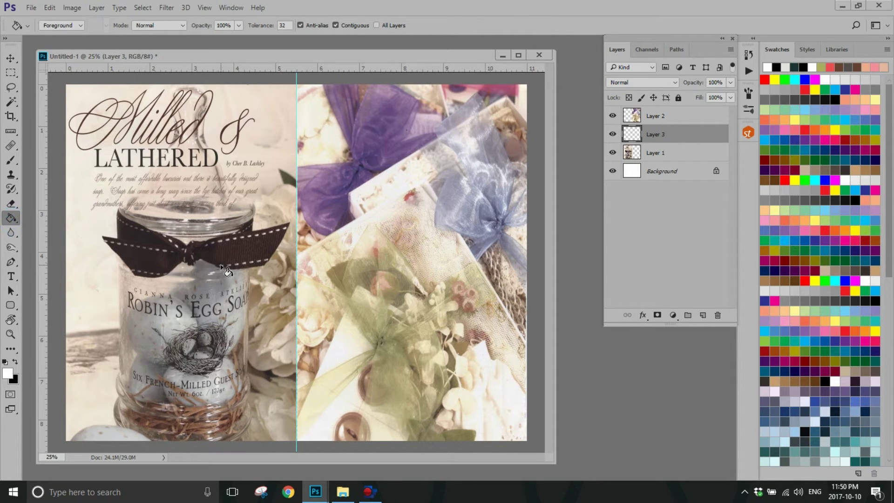
{"action": "left_click", "coordinate": [221, 266]}
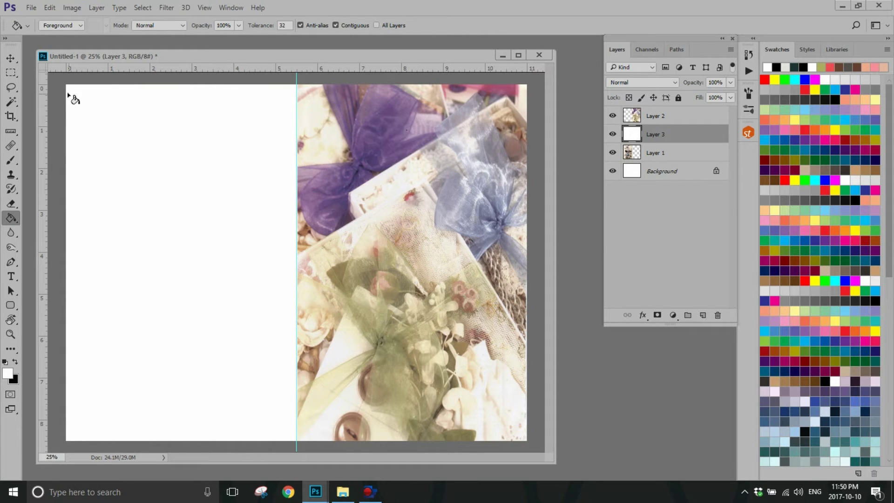
{"action": "left_click", "coordinate": [11, 58]}
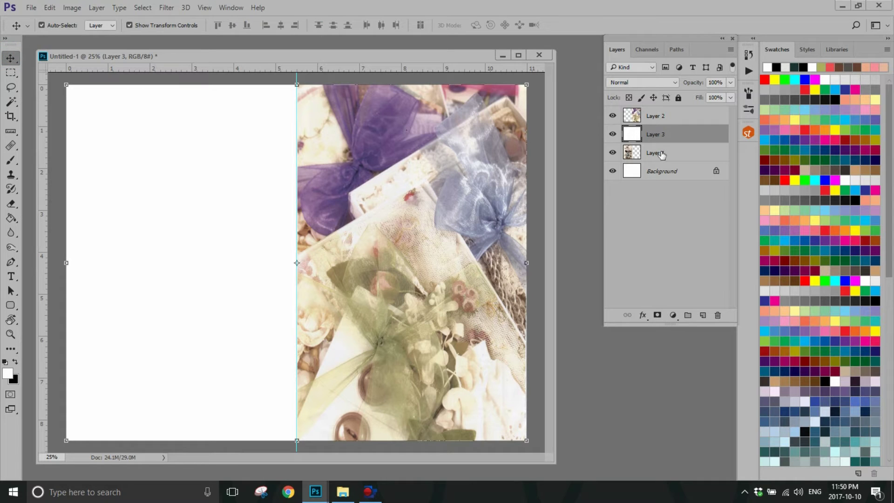
{"action": "left_click", "coordinate": [613, 134]}
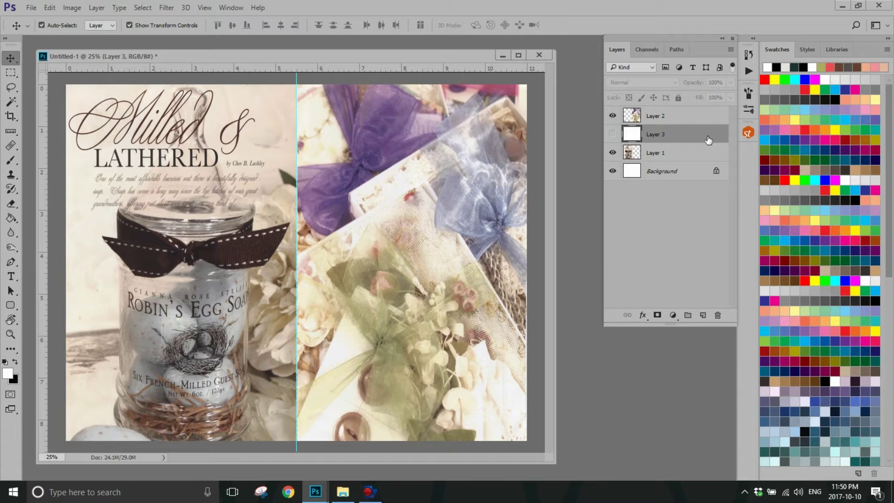
{"action": "left_click", "coordinate": [613, 134]}
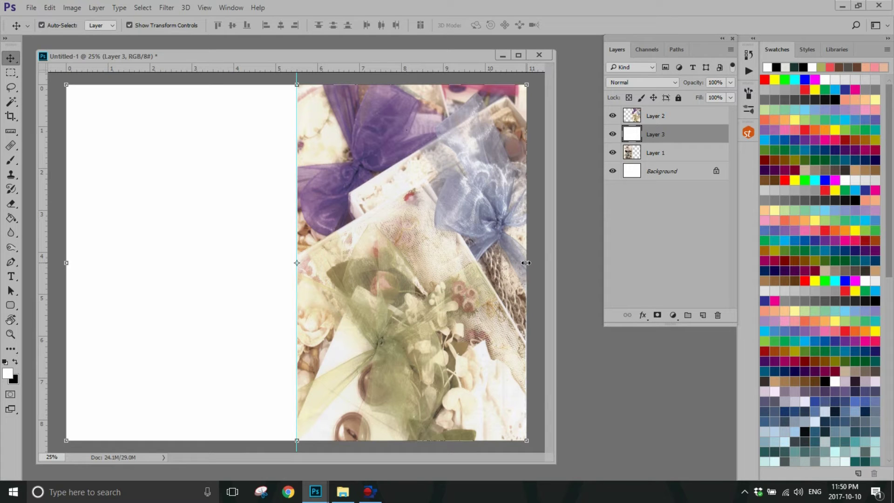
{"action": "left_click", "coordinate": [526, 263]}
{"action": "left_click_drag", "start_coordinate": [514, 262], "coordinate": [297, 258]}
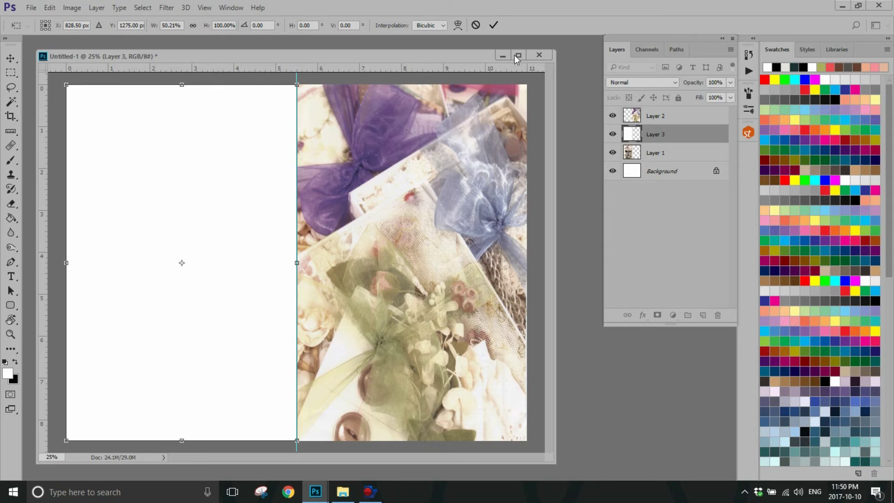
{"action": "left_click", "coordinate": [494, 26]}
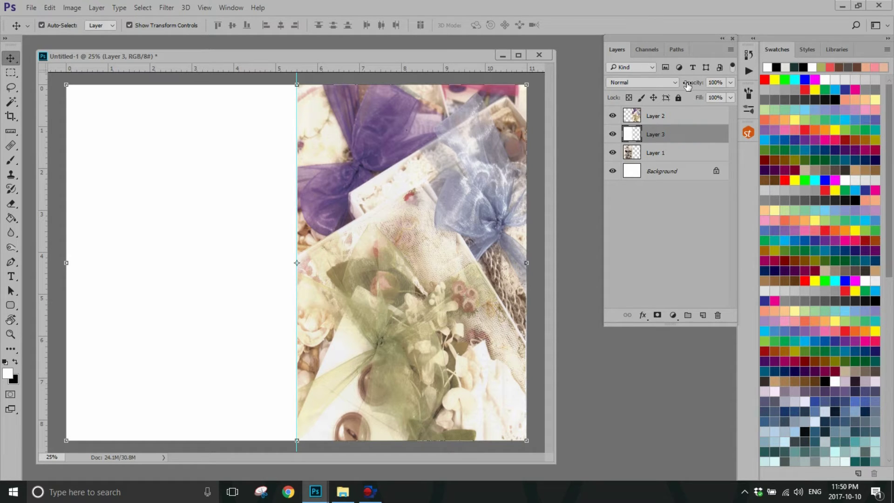
Set the white Layer 3 to 42% opacity, then hide it.
{"action": "left_click", "coordinate": [731, 82]}
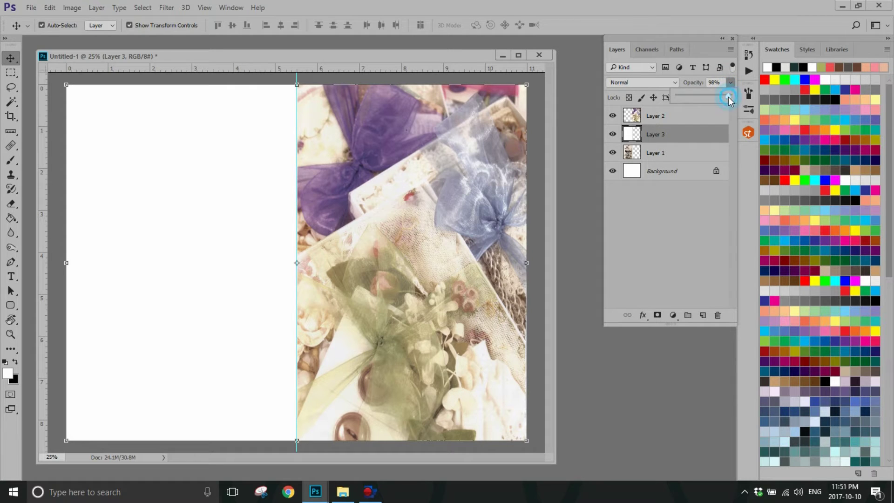
{"action": "left_click_drag", "start_coordinate": [724, 99], "coordinate": [716, 97]}
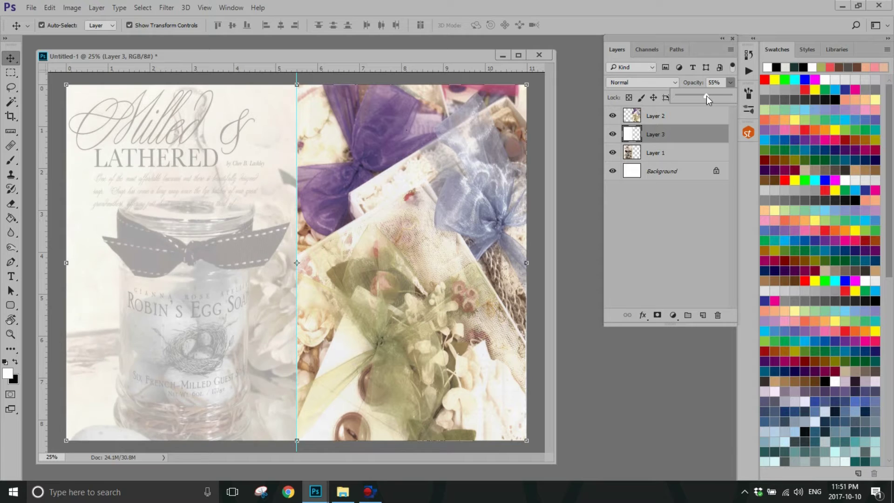
{"action": "left_click_drag", "start_coordinate": [707, 96], "coordinate": [705, 96]}
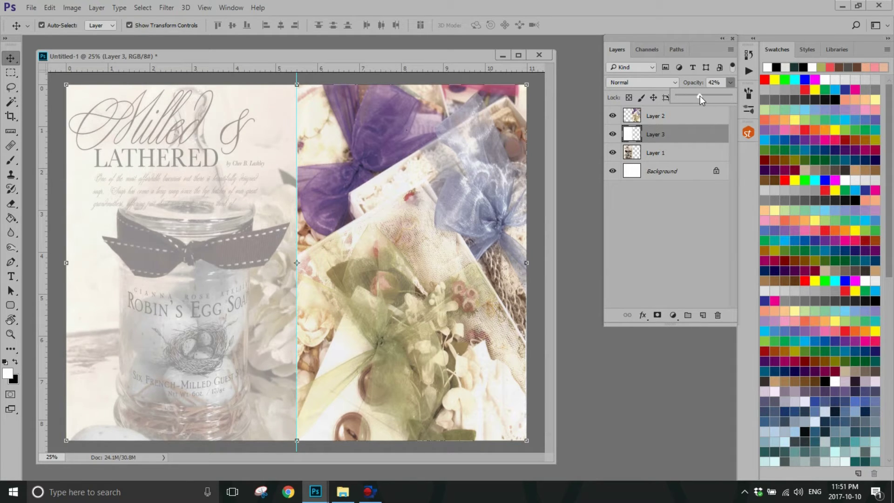
{"action": "left_click_drag", "start_coordinate": [700, 96], "coordinate": [698, 95]}
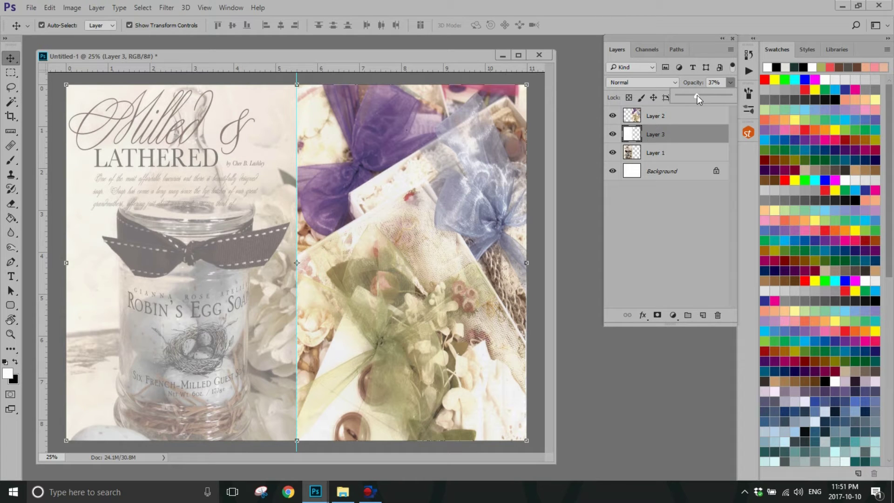
{"action": "left_click_drag", "start_coordinate": [728, 98], "coordinate": [692, 101]}
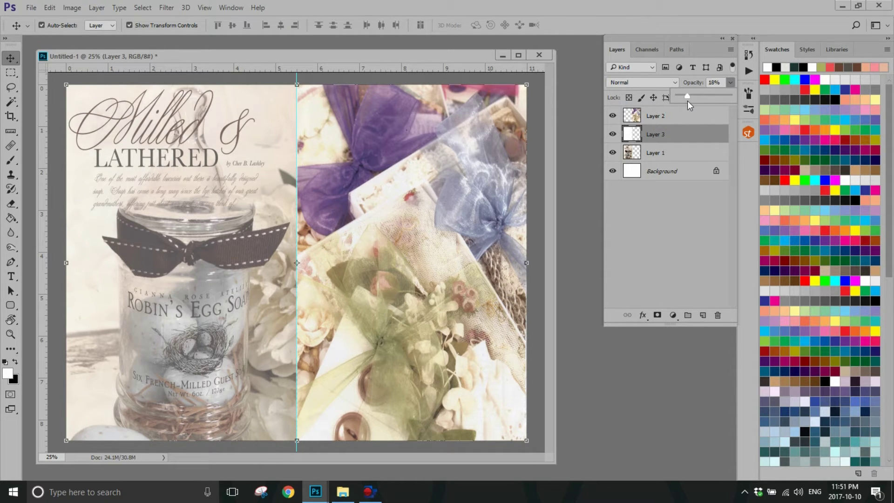
{"action": "left_click_drag", "start_coordinate": [688, 101], "coordinate": [696, 101]}
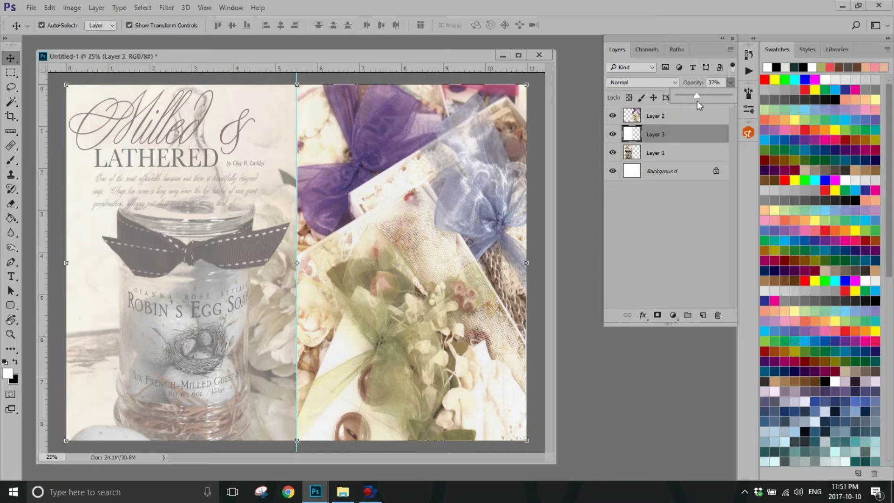
{"action": "left_click_drag", "start_coordinate": [698, 101], "coordinate": [701, 102]}
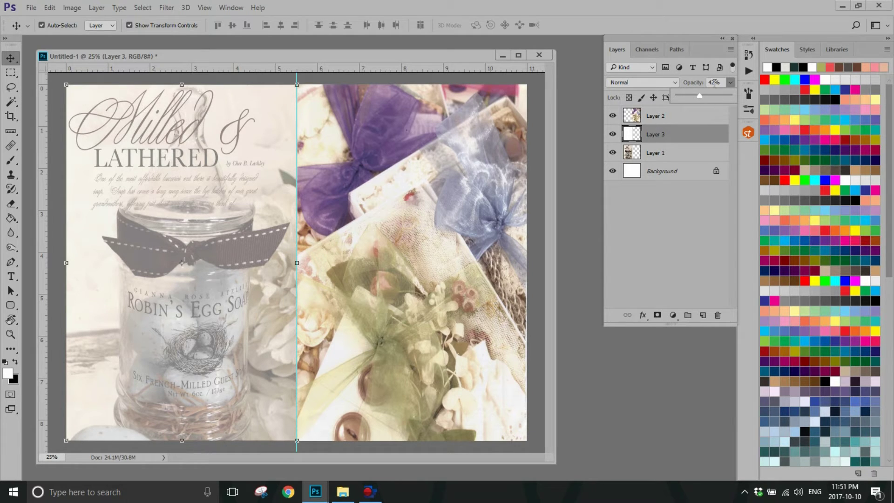
{"action": "left_click", "coordinate": [691, 83]}
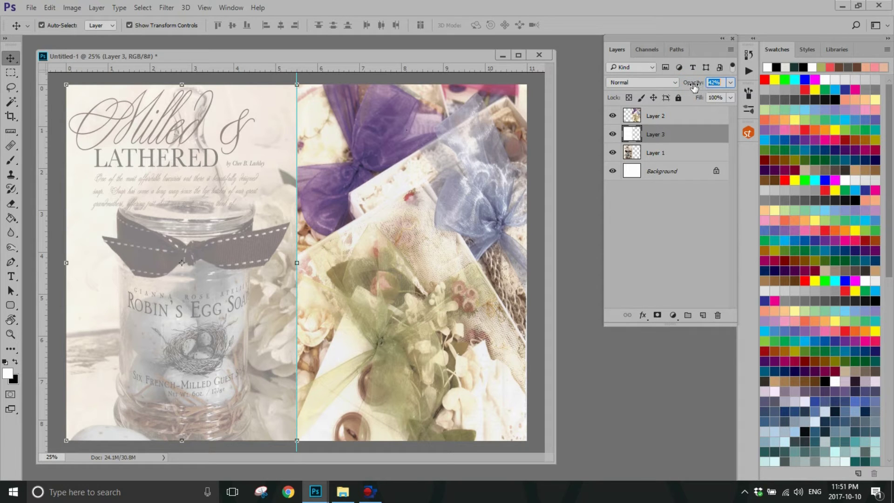
{"action": "left_click", "coordinate": [695, 86]}
{"action": "left_click", "coordinate": [613, 134]}
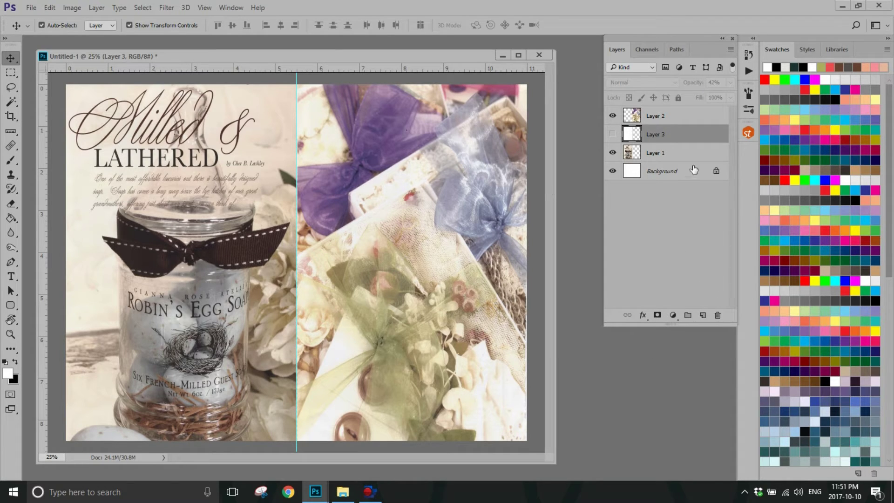
Select the Milled & Lathered title on Layer 1 with a rectangular marquee and copy it to Layer 4.
{"action": "left_click", "coordinate": [667, 154]}
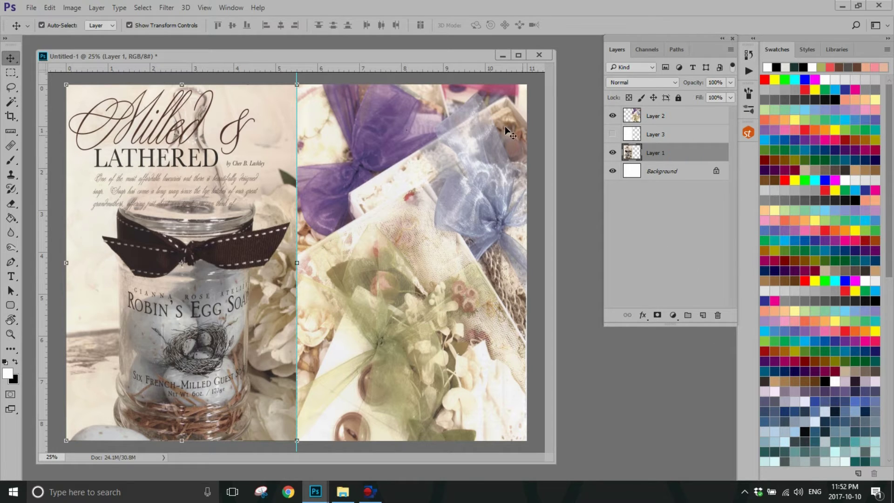
{"action": "left_click", "coordinate": [16, 76]}
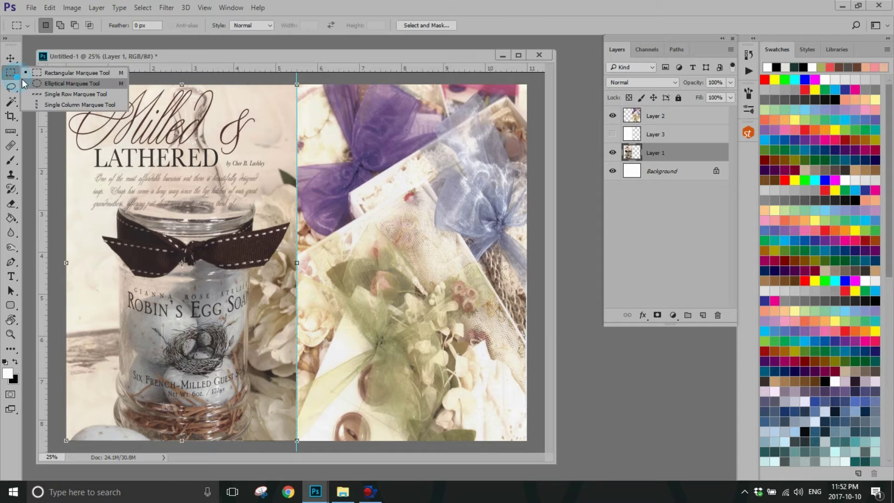
{"action": "left_click", "coordinate": [102, 72]}
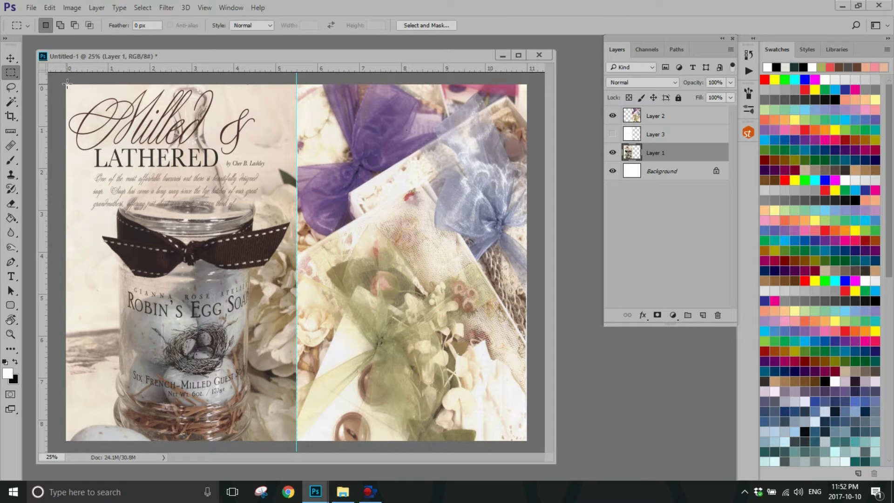
{"action": "left_click_drag", "start_coordinate": [64, 83], "coordinate": [297, 171]}
{"action": "left_click", "coordinate": [703, 315]}
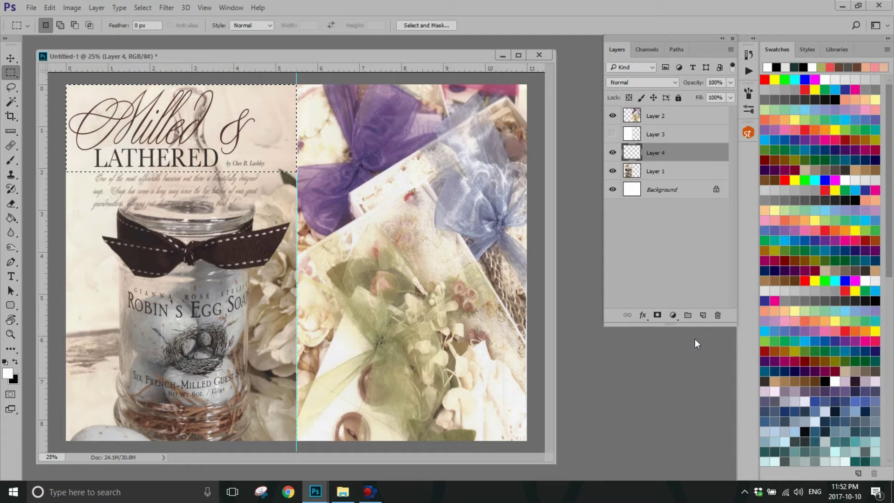
{"action": "key", "text": "ctrl+d"}
{"action": "left_click", "coordinate": [10, 58]}
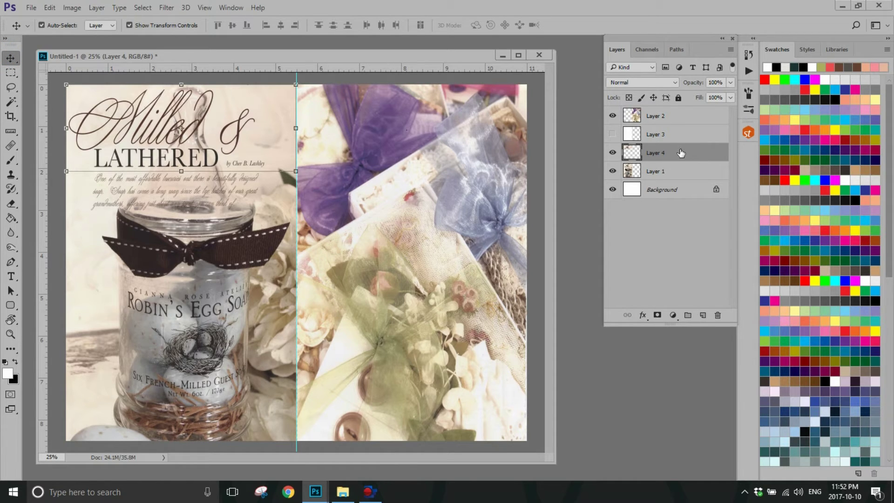
Move Layer 4 to the top of the stack and drag its title across the right page's top.
{"action": "left_click_drag", "start_coordinate": [682, 154], "coordinate": [681, 114]}
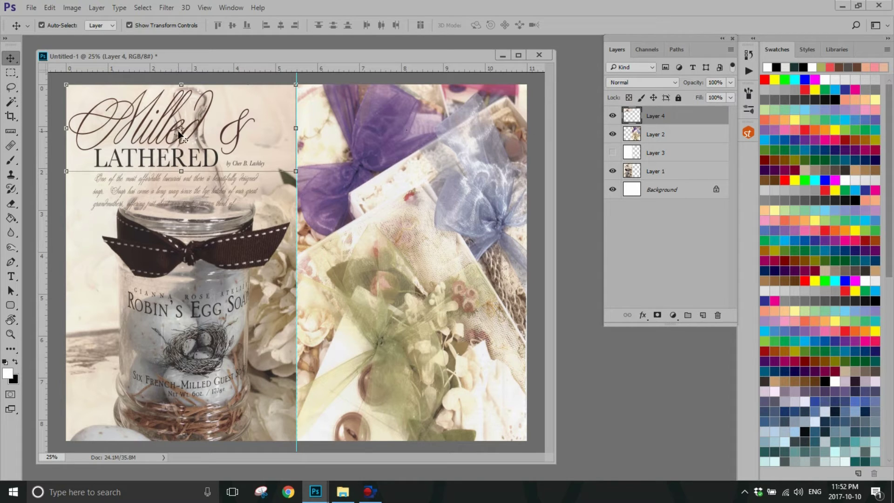
{"action": "left_click", "coordinate": [229, 105]}
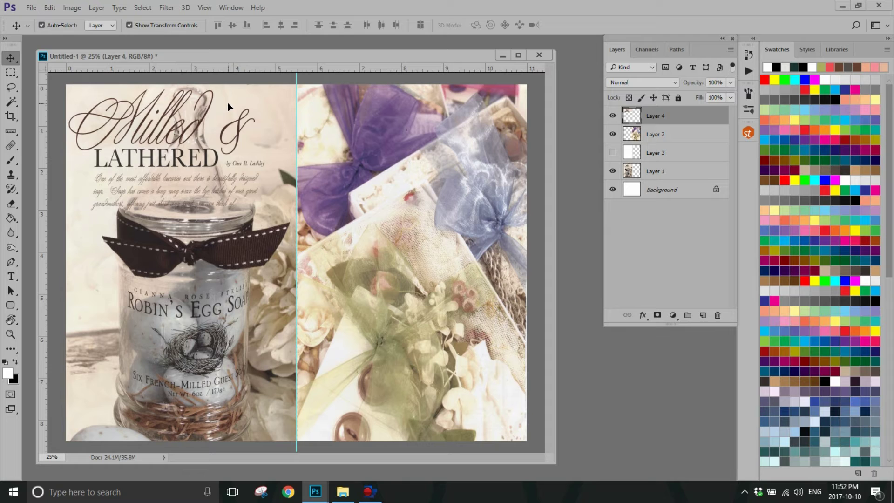
{"action": "left_click_drag", "start_coordinate": [229, 106], "coordinate": [460, 118]}
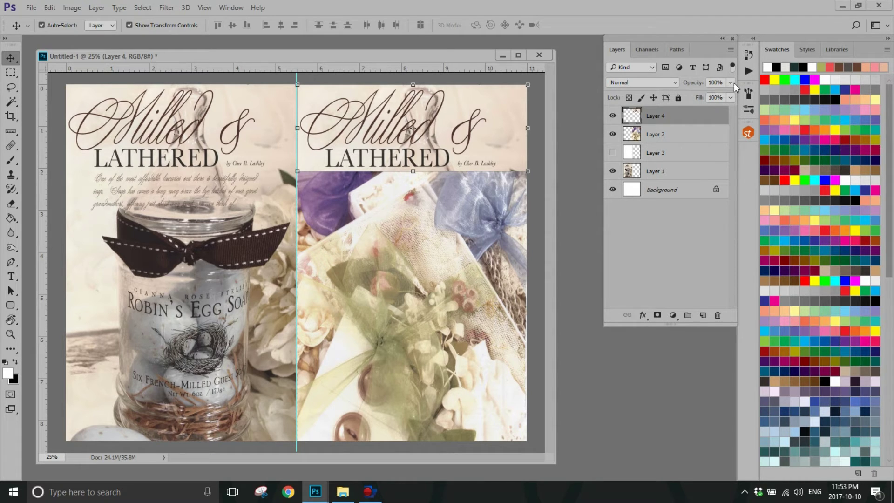
Try Layer 4's title strip in Multiply mode with its opacity lowered to 50%.
{"action": "left_click", "coordinate": [676, 82]}
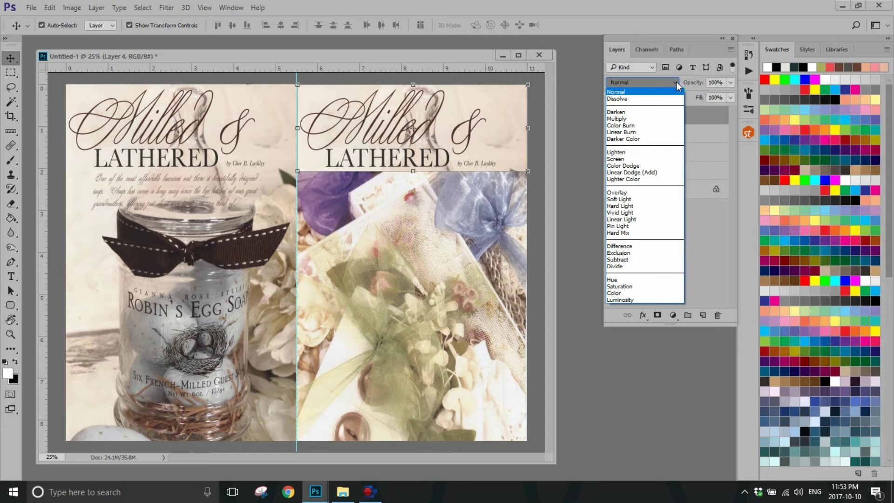
{"action": "left_click", "coordinate": [645, 82]}
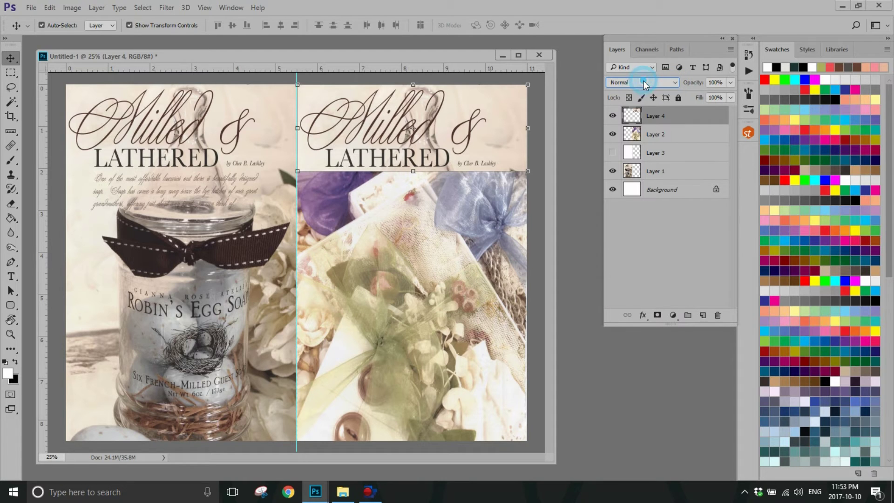
{"action": "left_click", "coordinate": [676, 83]}
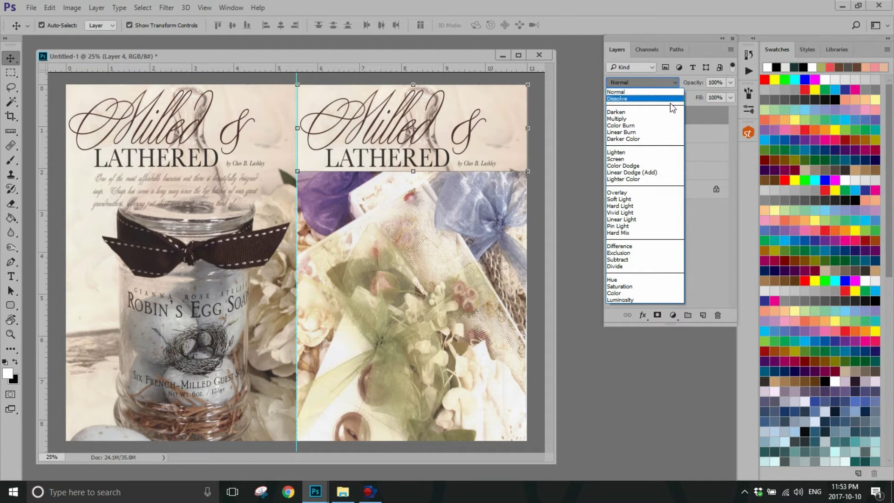
{"action": "left_click", "coordinate": [669, 120]}
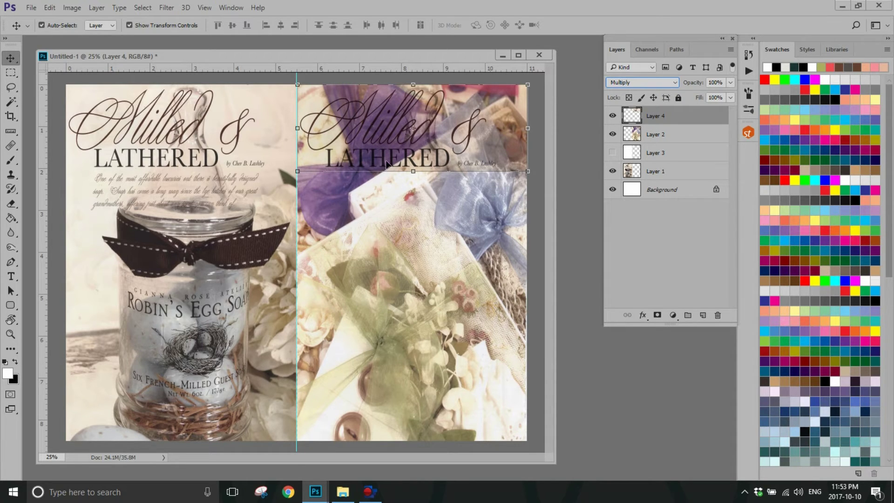
{"action": "key", "text": "ctrl+plus"}
{"action": "key", "text": "ctrl+plus"}
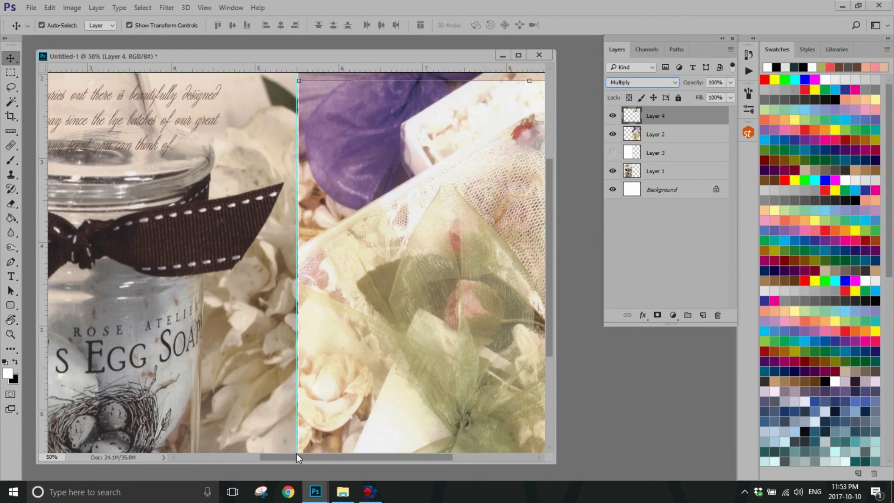
{"action": "left_click_drag", "start_coordinate": [296, 454], "coordinate": [485, 483]}
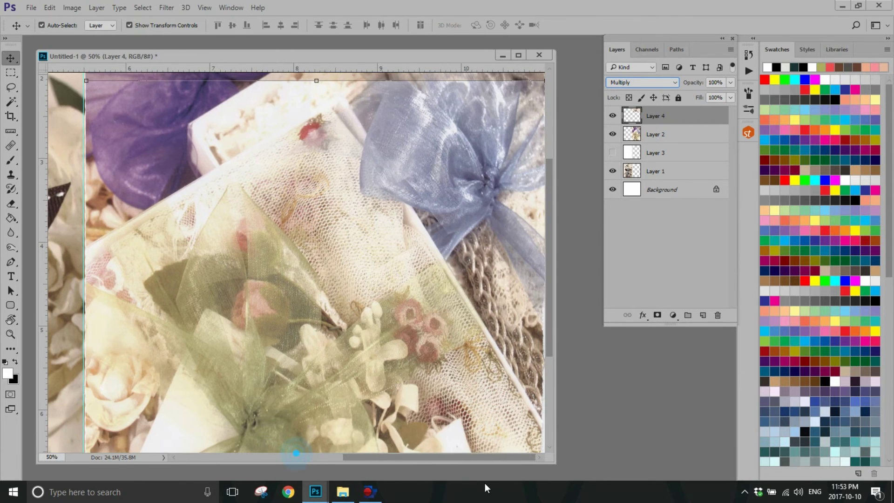
{"action": "left_click_drag", "start_coordinate": [550, 346], "coordinate": [572, 218]}
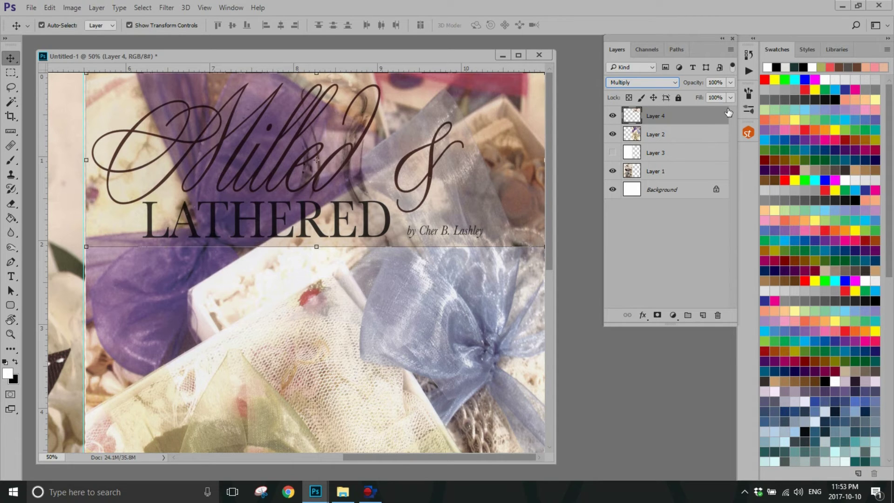
{"action": "left_click", "coordinate": [731, 83]}
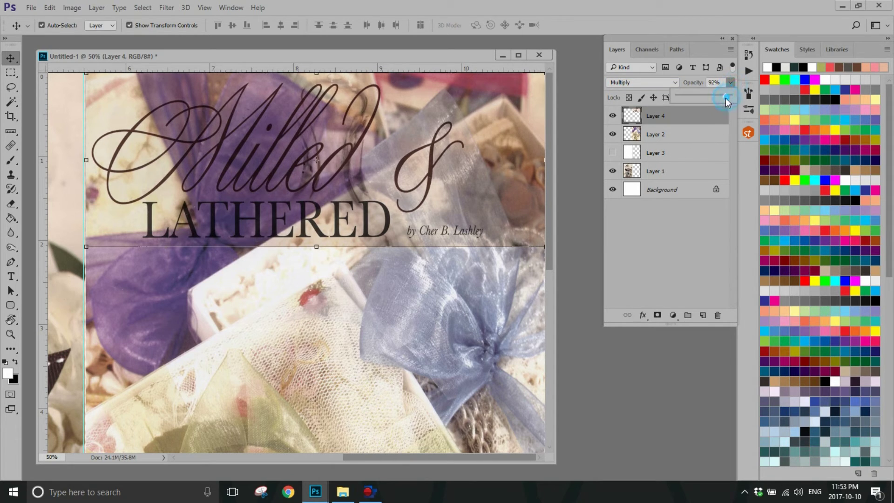
{"action": "left_click_drag", "start_coordinate": [726, 97], "coordinate": [705, 96]}
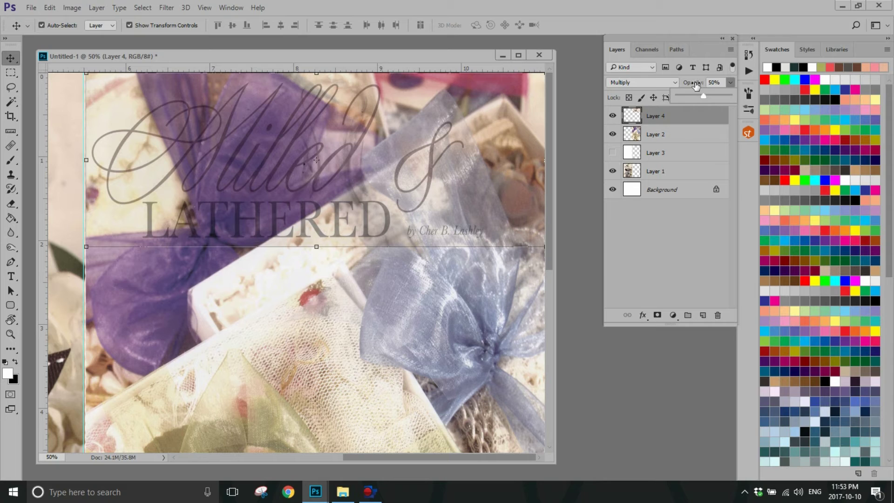
{"action": "left_click", "coordinate": [695, 85]}
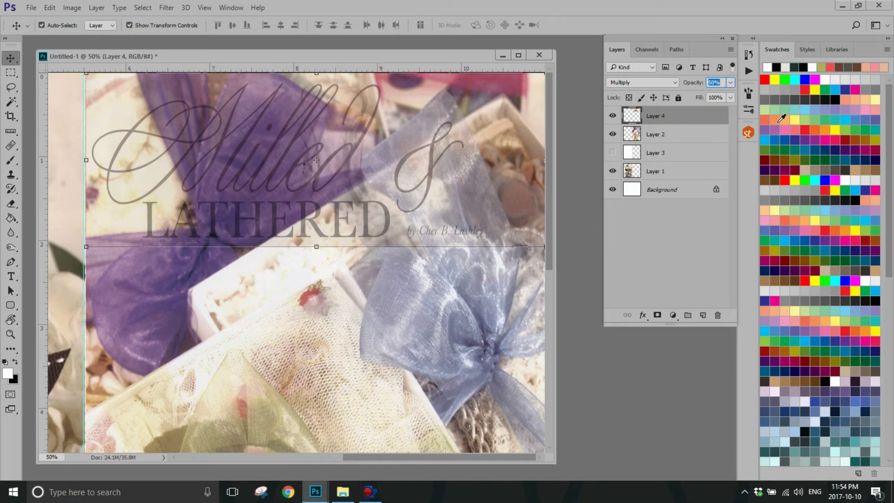
Reset Layer 4 to Normal at 100% opacity and sample the beige title background.
{"action": "left_click", "coordinate": [676, 83]}
{"action": "left_click", "coordinate": [670, 87]}
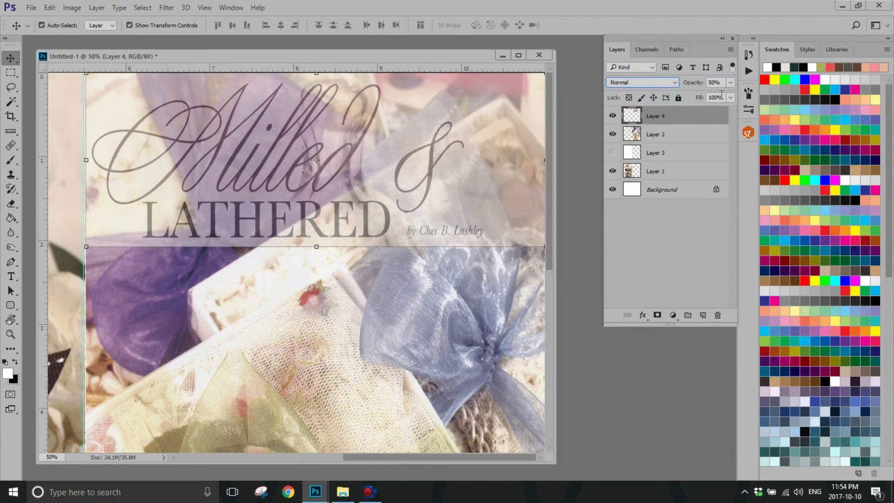
{"action": "left_click", "coordinate": [732, 83]}
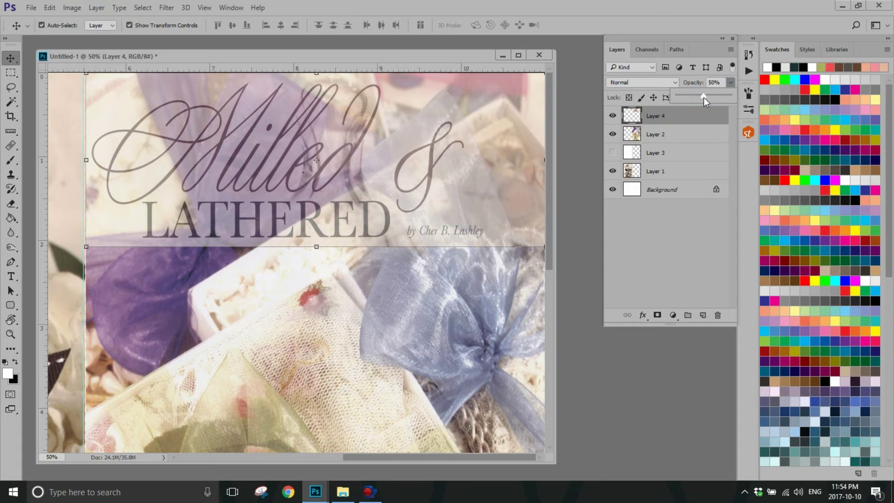
{"action": "left_click_drag", "start_coordinate": [706, 97], "coordinate": [735, 97]}
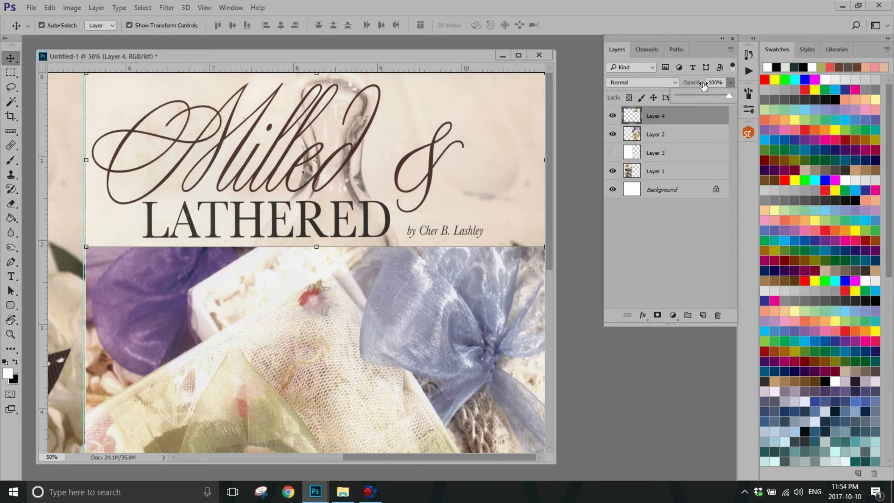
{"action": "left_click", "coordinate": [8, 373]}
{"action": "left_click", "coordinate": [495, 213]}
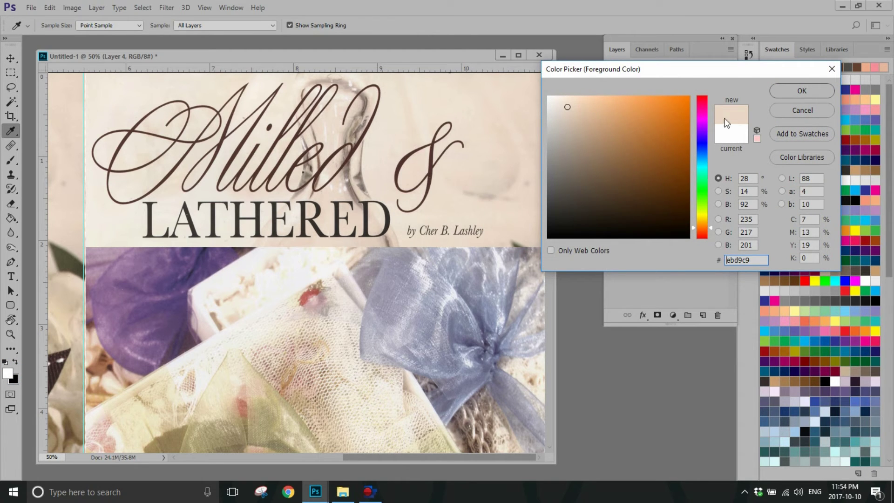
Take a lighter beige near the byline as foreground and set Layer 4 to Multiply.
{"action": "left_click", "coordinate": [500, 214]}
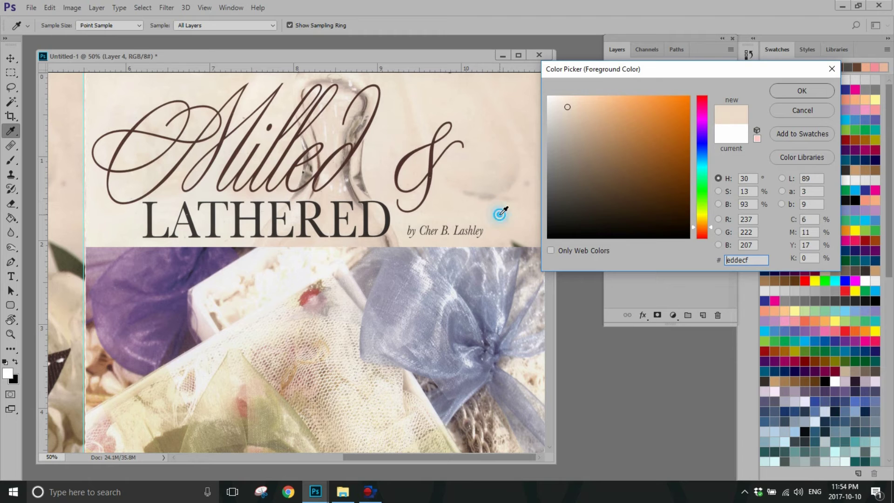
{"action": "left_click", "coordinate": [792, 94]}
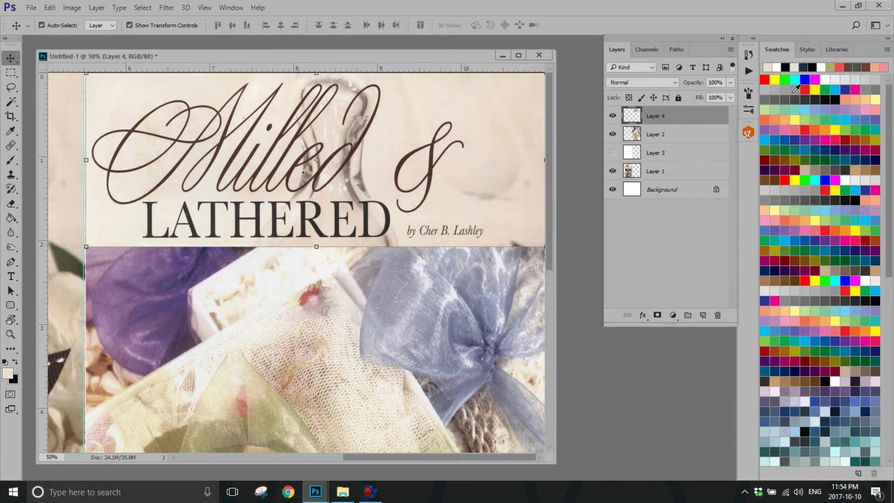
{"action": "left_click", "coordinate": [674, 85]}
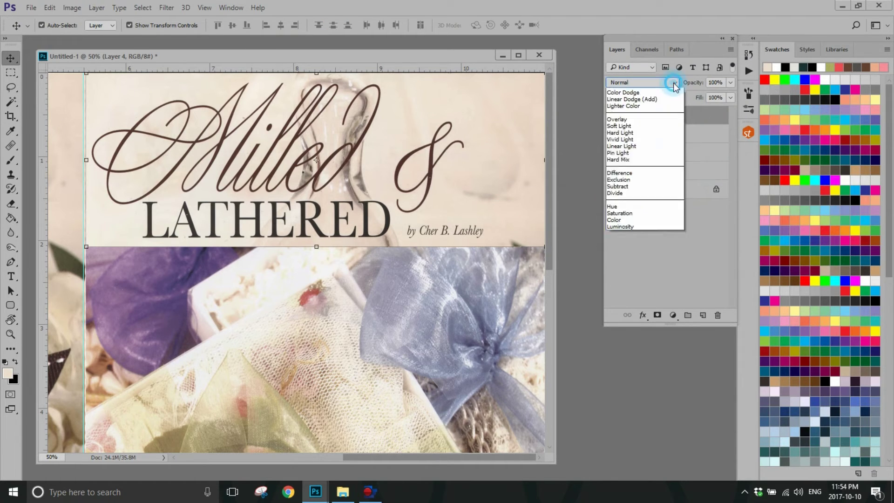
{"action": "left_click", "coordinate": [652, 119]}
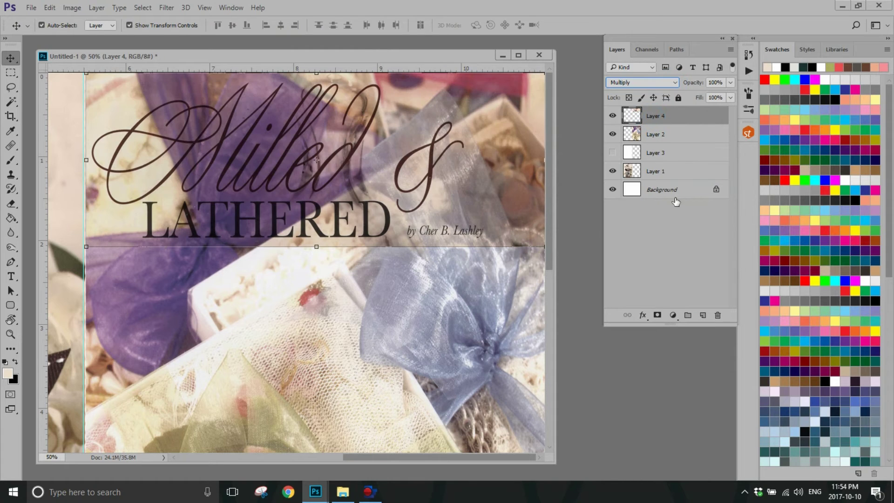
Lower Layer 4's opacity to 72%.
{"action": "left_click", "coordinate": [730, 84]}
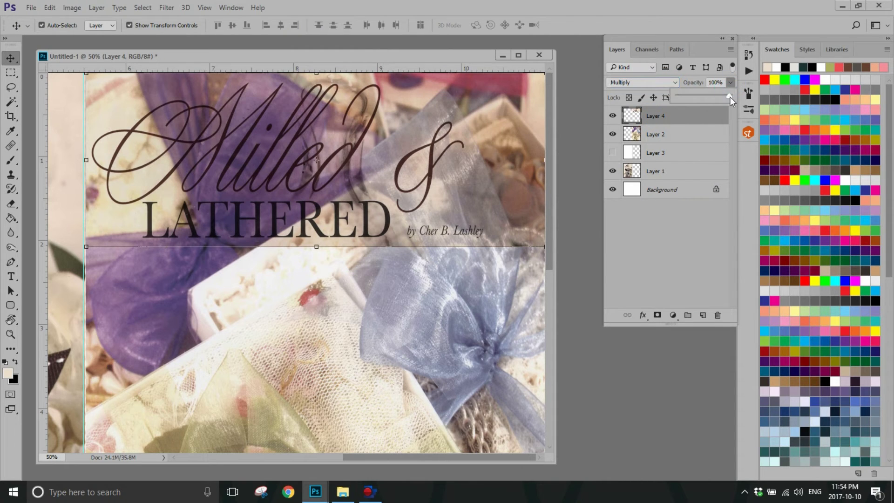
{"action": "left_click_drag", "start_coordinate": [724, 94], "coordinate": [718, 97]}
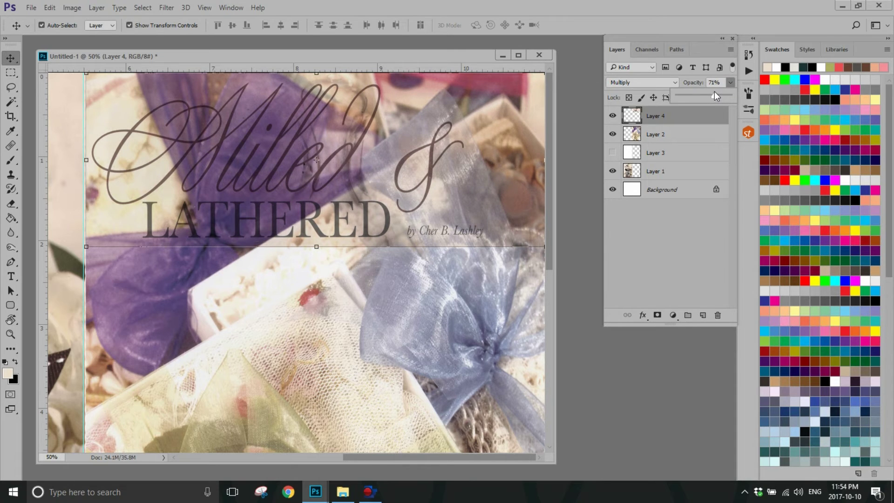
{"action": "left_click_drag", "start_coordinate": [711, 91], "coordinate": [714, 93]}
{"action": "left_click", "coordinate": [694, 84]}
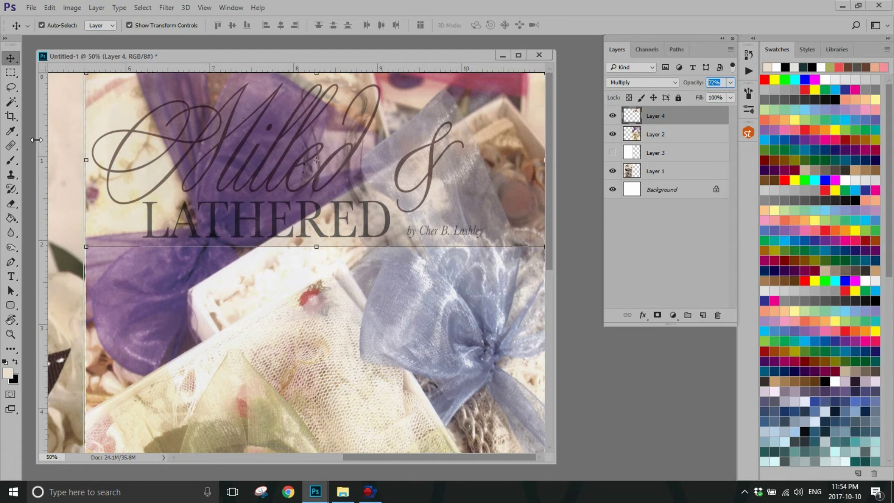
Paint out the byline beside LATHERED on Layer 4 with an enlarged hard round brush.
{"action": "left_click", "coordinate": [13, 161]}
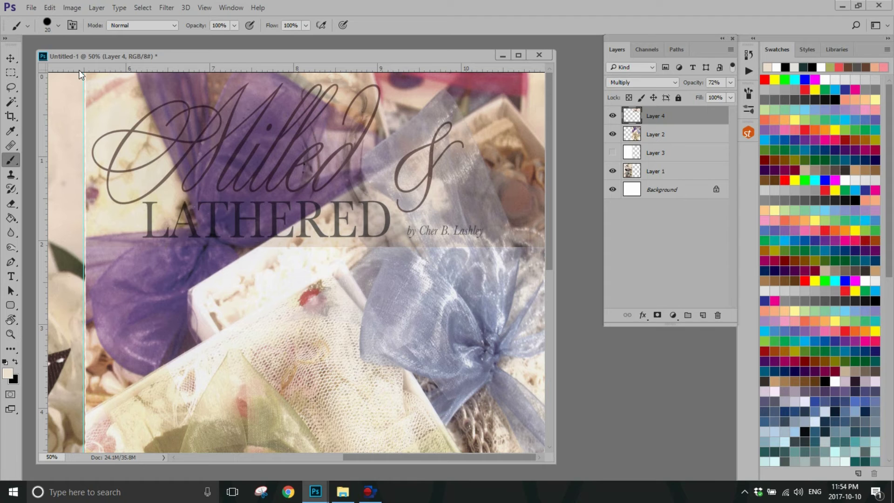
{"action": "left_click", "coordinate": [57, 25]}
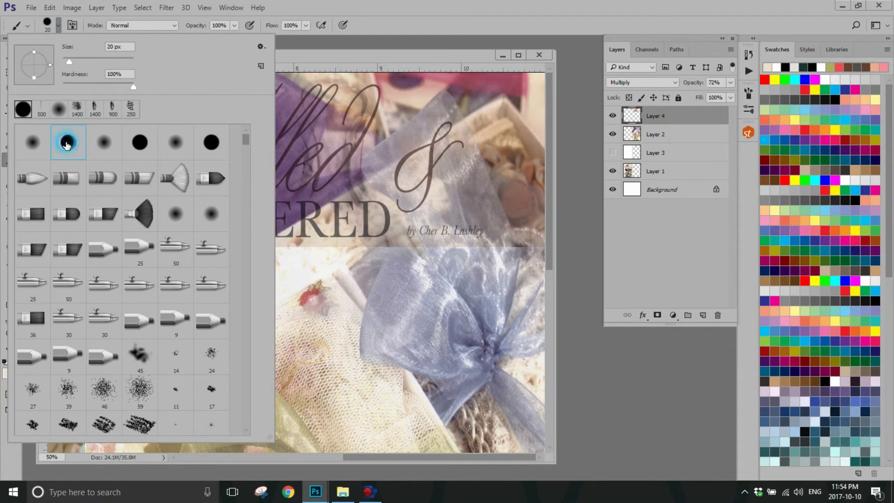
{"action": "double_click", "coordinate": [65, 146]}
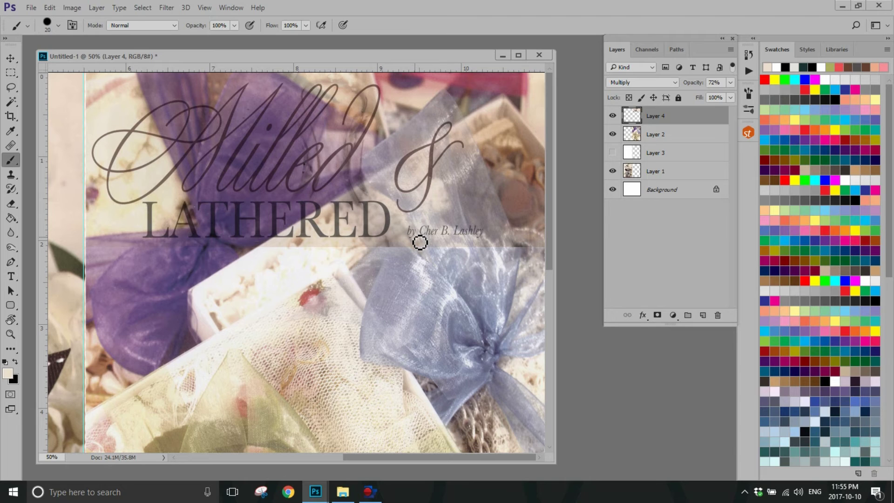
{"action": "key", "text": "bracketright"}
{"action": "key", "text": "bracketright"}
{"action": "key", "text": "bracketright"}
{"action": "key", "text": "bracketright"}
{"action": "key", "text": "bracketright"}
{"action": "key", "text": "bracketright"}
{"action": "left_click_drag", "start_coordinate": [414, 235], "coordinate": [485, 238]}
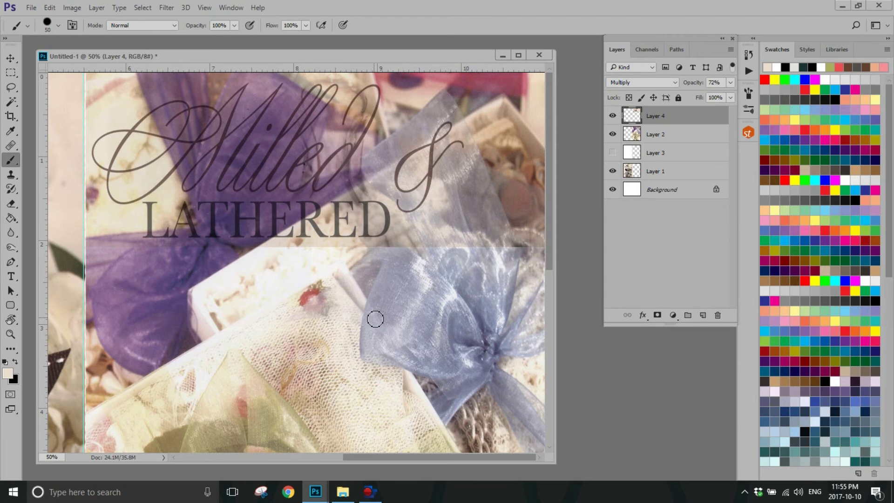
{"action": "key", "text": "ctrl+minus"}
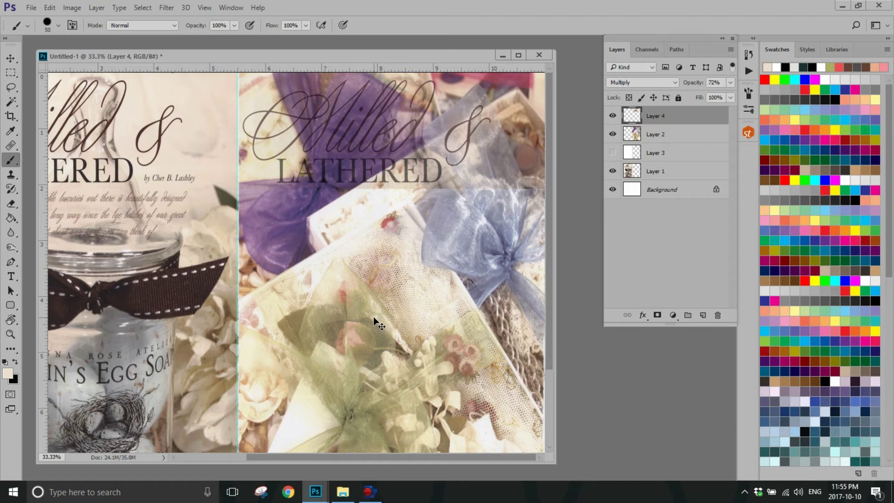
Zoom to 33.3% on the whole spread, scroll left, and select Layer 1 (the jar page).
{"action": "key", "text": "ctrl+minus"}
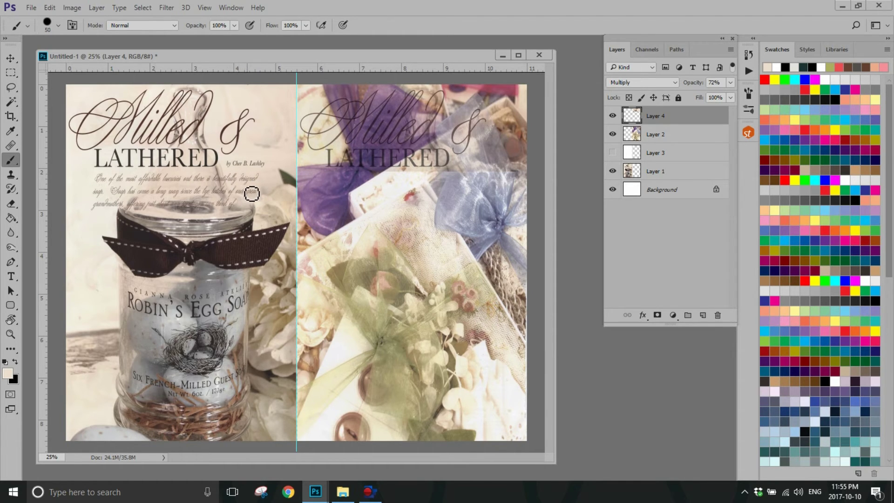
{"action": "key", "text": "ctrl+plus"}
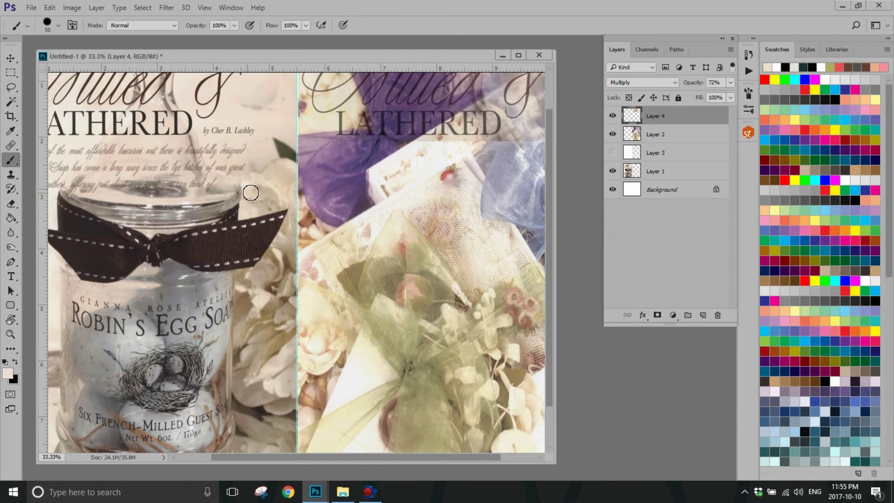
{"action": "left_click_drag", "start_coordinate": [306, 457], "coordinate": [225, 457]}
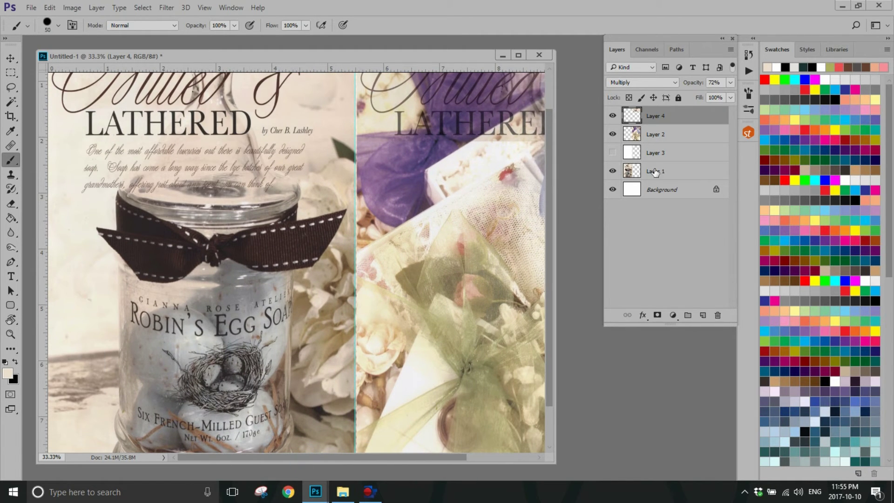
{"action": "left_click", "coordinate": [683, 175]}
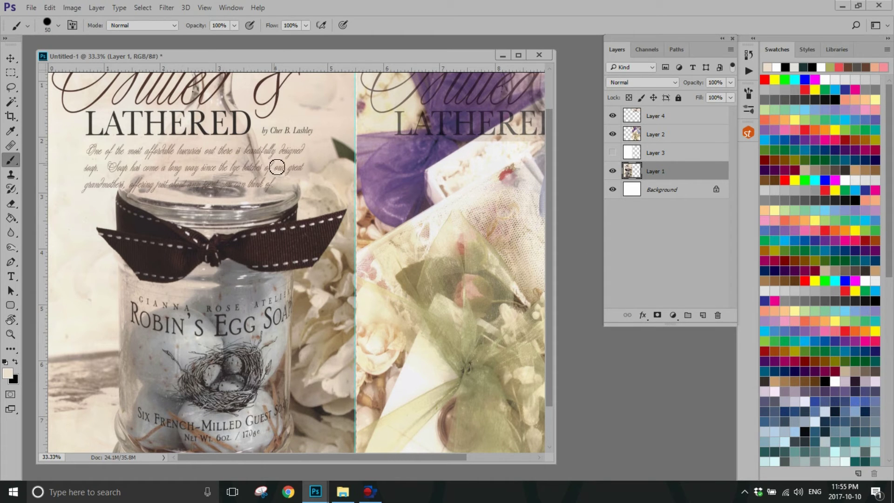
Sample the left page's beige as foreground and brush over the left-page byline.
{"action": "left_click", "coordinate": [7, 373]}
{"action": "left_click", "coordinate": [289, 119]}
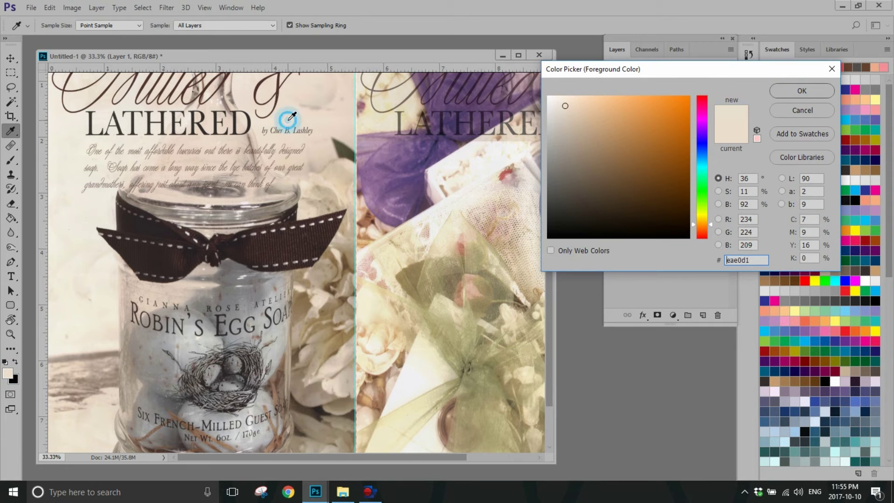
{"action": "left_click", "coordinate": [802, 89]}
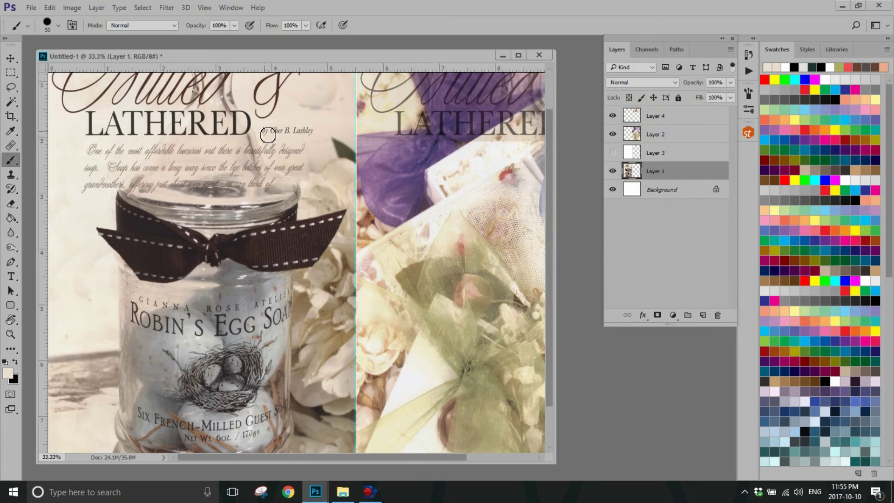
{"action": "left_click_drag", "start_coordinate": [267, 130], "coordinate": [313, 135]}
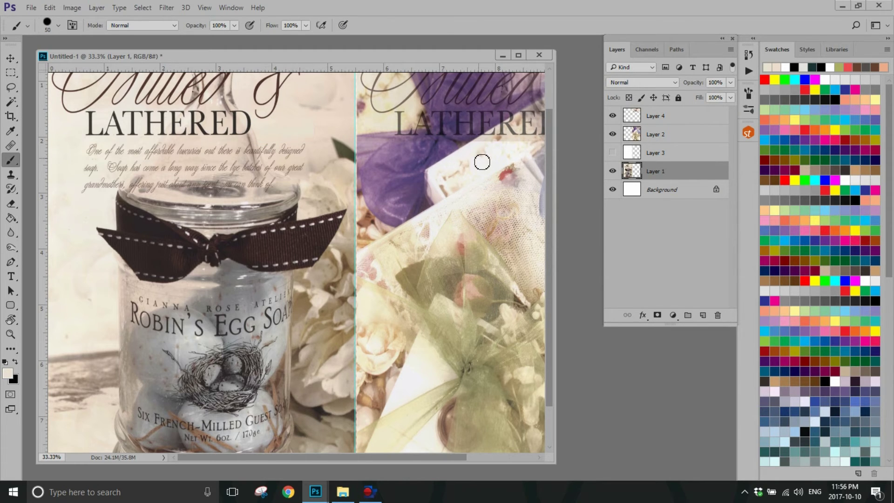
Undo the byline brush stroke, restoring the left page's byline, and zoom back out.
{"action": "key", "text": "ctrl+plus"}
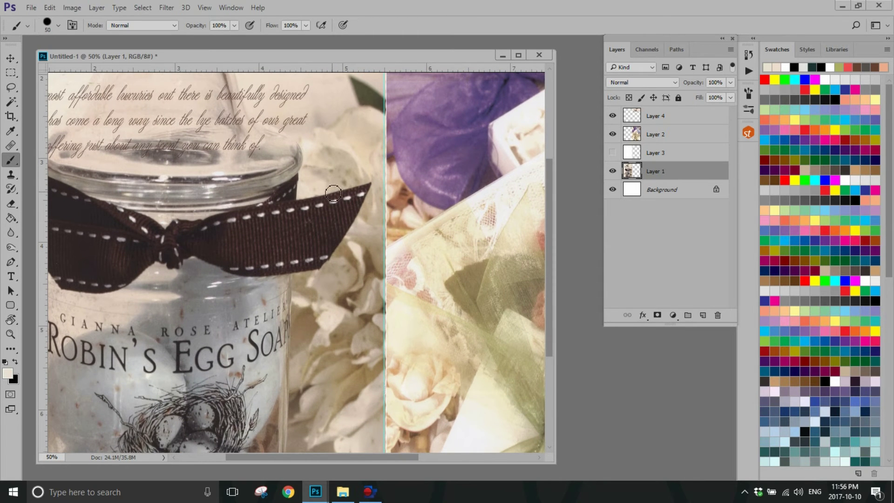
{"action": "scroll", "coordinate": [331, 194], "scroll_direction": "up", "scroll_amount": 2}
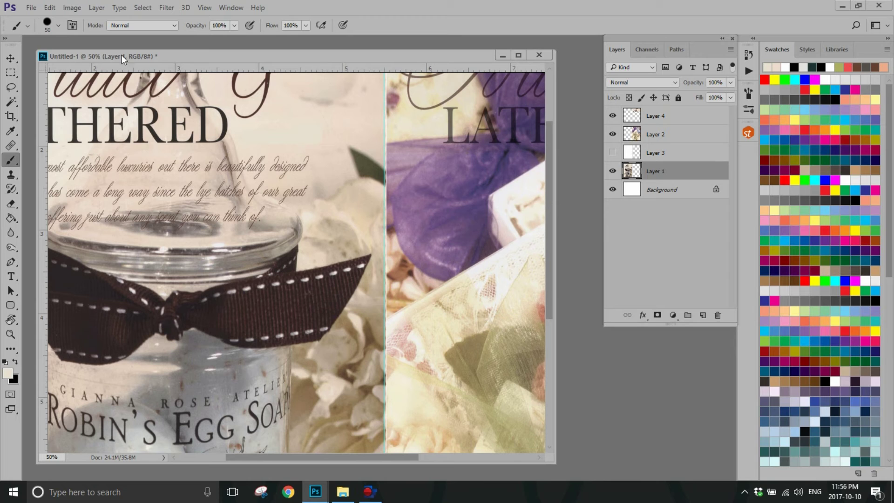
{"action": "left_click", "coordinate": [49, 10]}
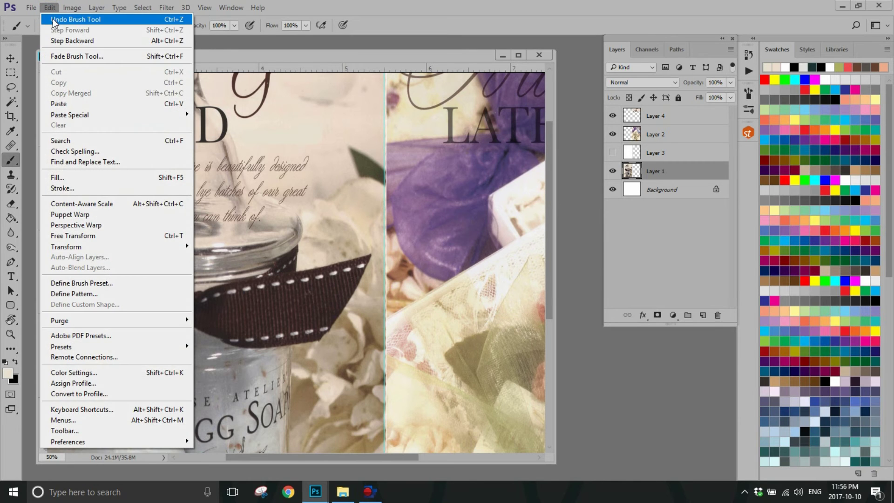
{"action": "left_click", "coordinate": [55, 20]}
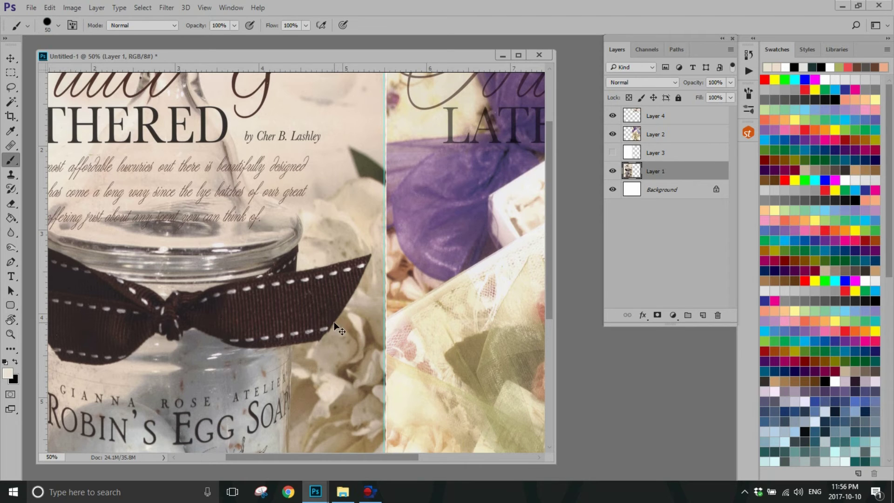
{"action": "key", "text": "ctrl+minus"}
{"action": "key", "text": "ctrl+minus"}
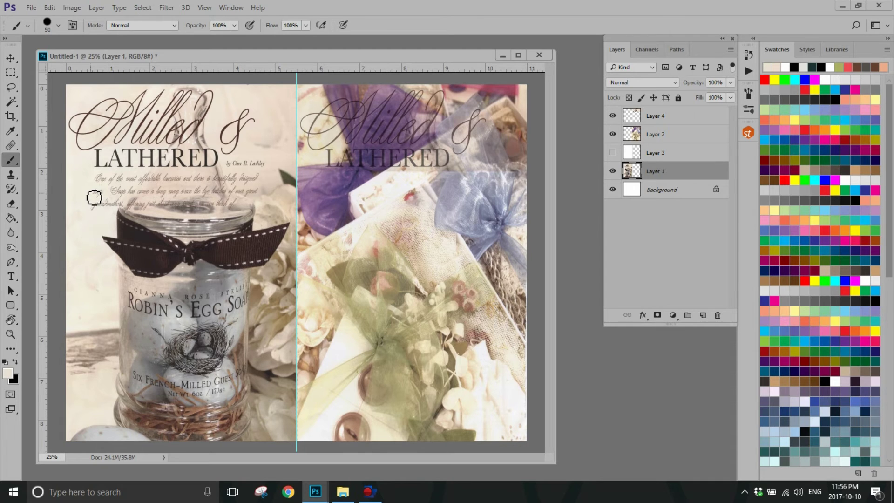
Draw a rectangular marquee around the italic body paragraph under LATHERED on the left page.
{"action": "left_click", "coordinate": [16, 74]}
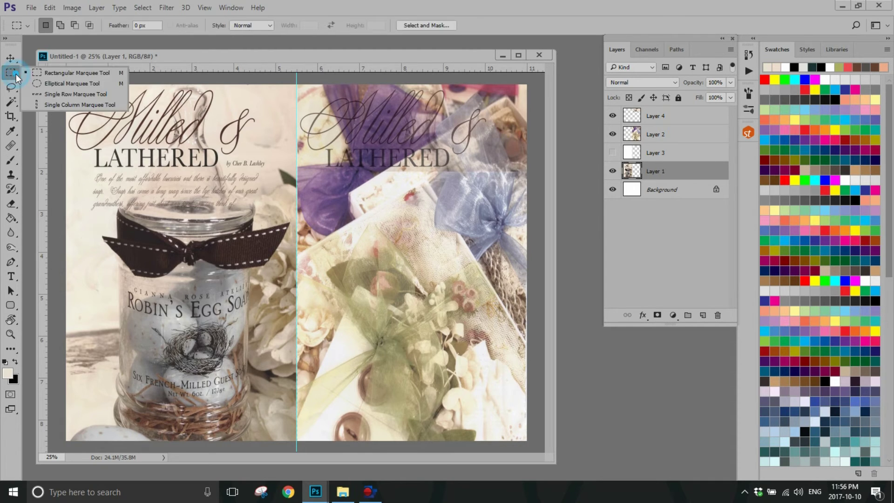
{"action": "left_click", "coordinate": [80, 74]}
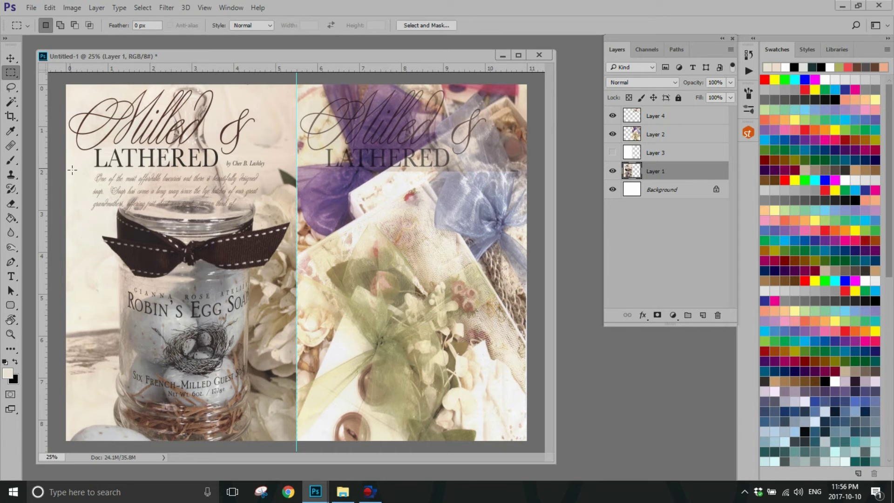
{"action": "left_click_drag", "start_coordinate": [94, 176], "coordinate": [267, 205]}
{"action": "left_click", "coordinate": [12, 219]}
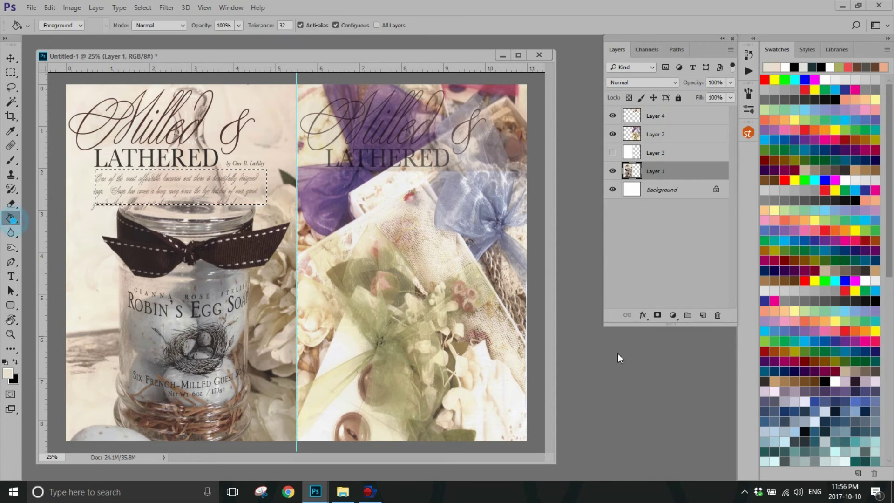
Add a new Layer 5, fill the selection with beige, and deselect.
{"action": "left_click", "coordinate": [703, 316]}
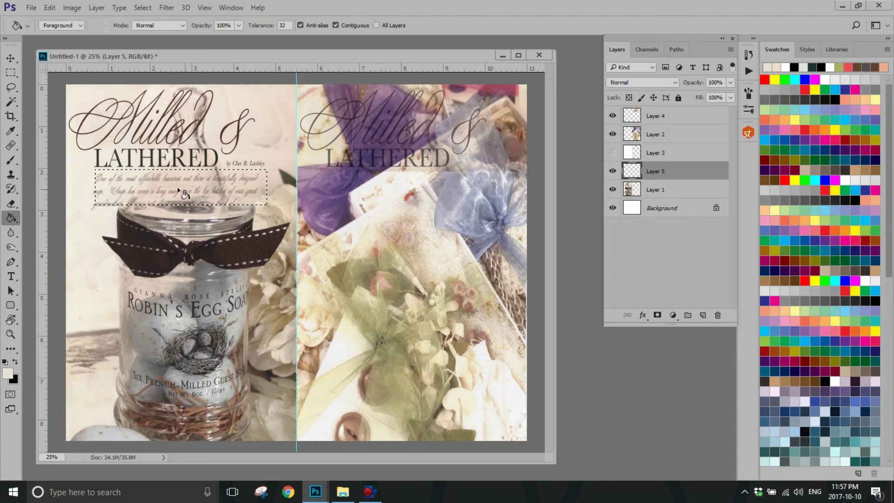
{"action": "left_click", "coordinate": [161, 189]}
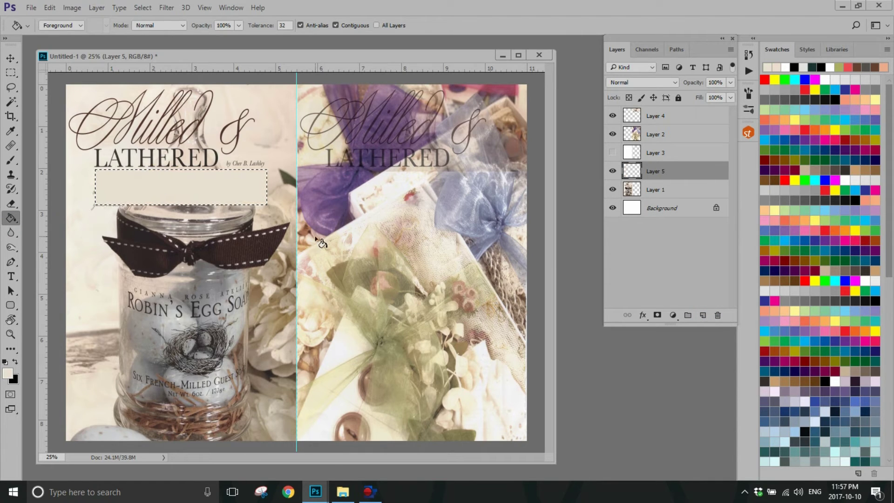
{"action": "key", "text": "ctrl+d"}
Stretch the beige rectangle wider to the page guide and slightly taller.
{"action": "left_click", "coordinate": [11, 58]}
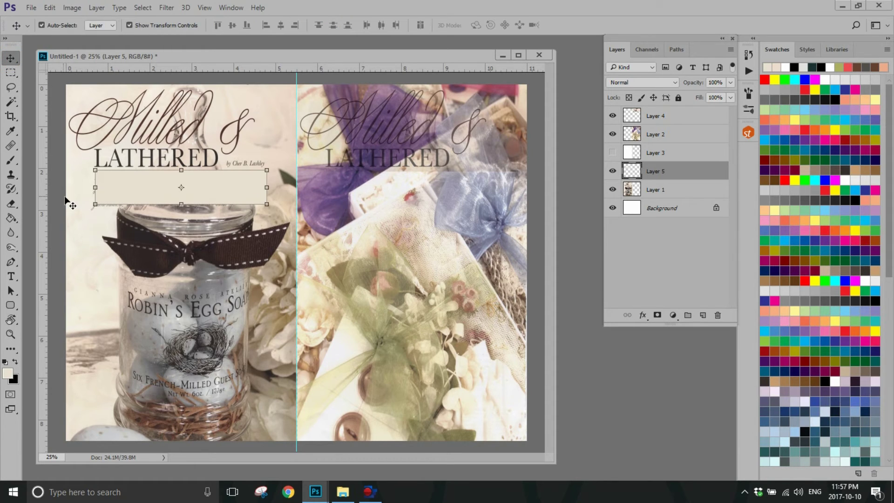
{"action": "left_click_drag", "start_coordinate": [96, 187], "coordinate": [89, 185]}
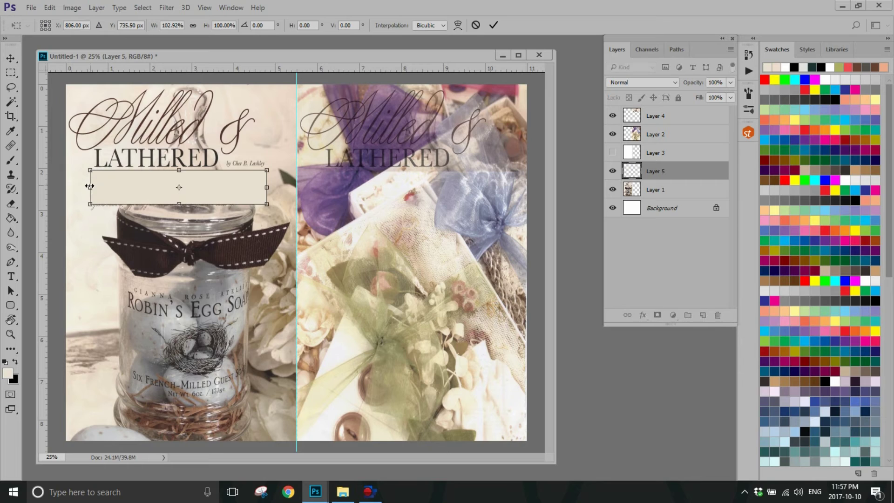
{"action": "left_click_drag", "start_coordinate": [179, 204], "coordinate": [180, 209]}
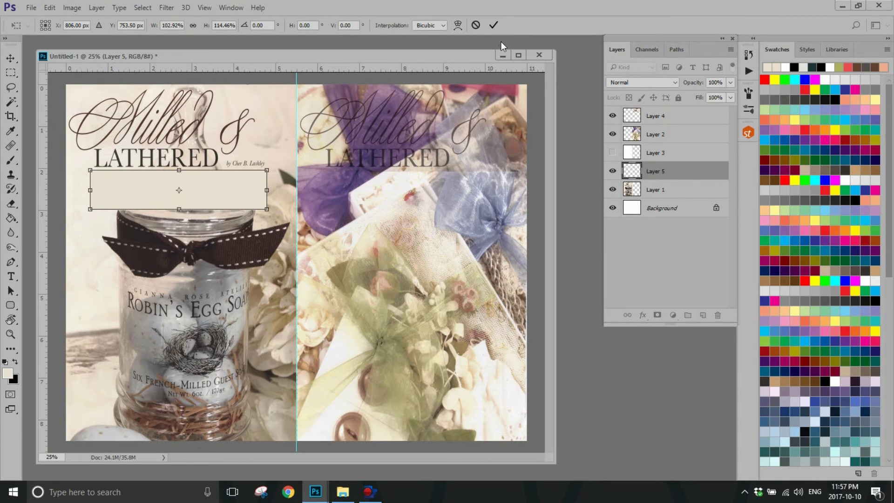
{"action": "left_click", "coordinate": [494, 28]}
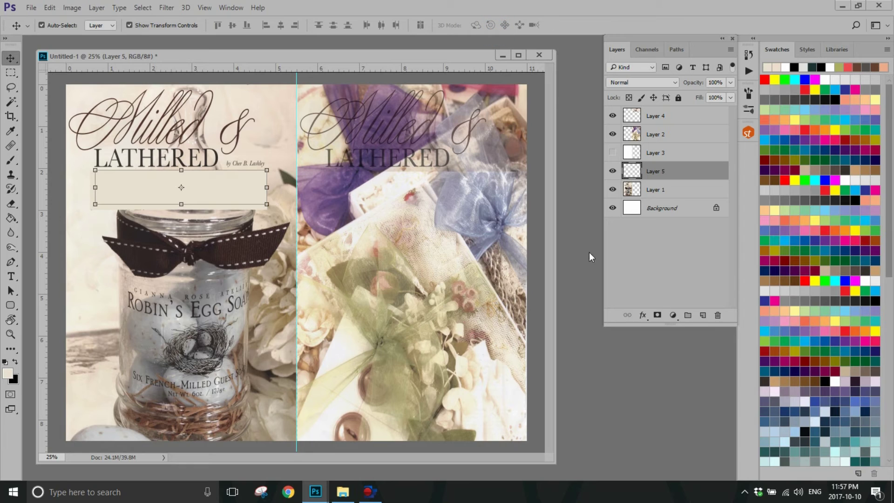
{"action": "left_click", "coordinate": [696, 191]}
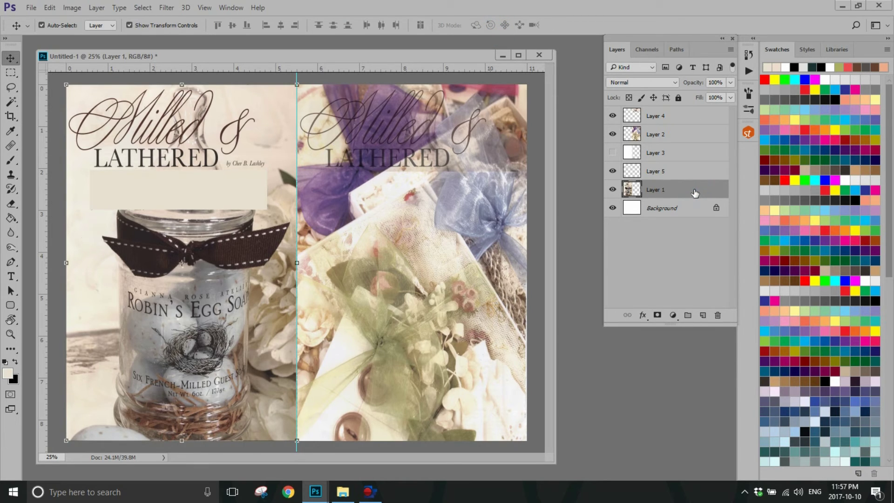
{"action": "left_click", "coordinate": [687, 172]}
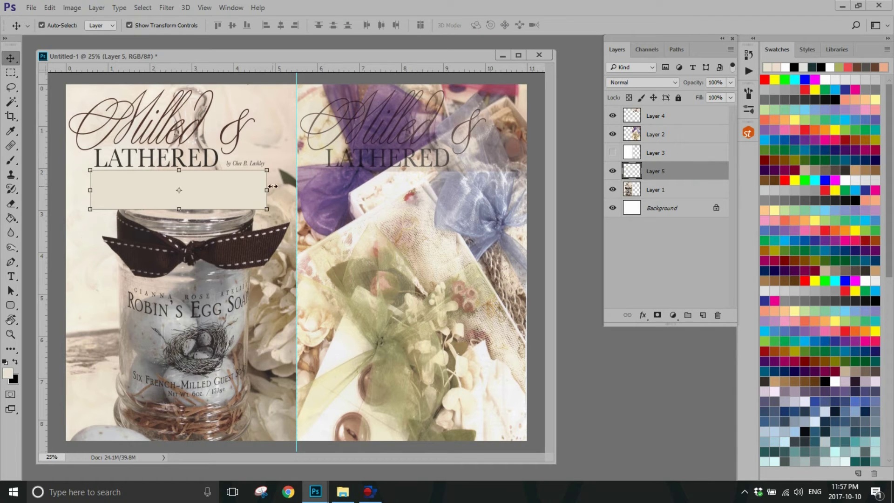
{"action": "mouse_move", "coordinate": [267, 191]}
{"action": "left_mouse_down"}
{"action": "mouse_move", "coordinate": [294, 195]}
{"action": "mouse_move", "coordinate": [257, 195]}
{"action": "left_mouse_up"}
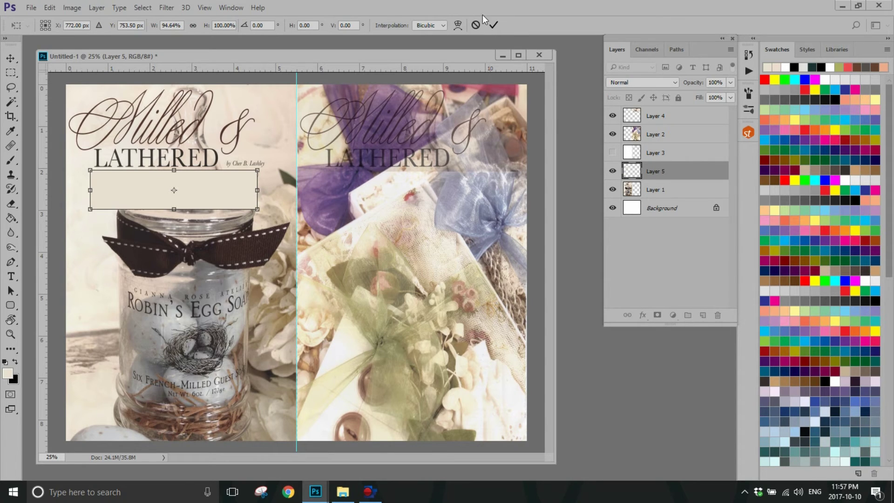
{"action": "left_click", "coordinate": [492, 26]}
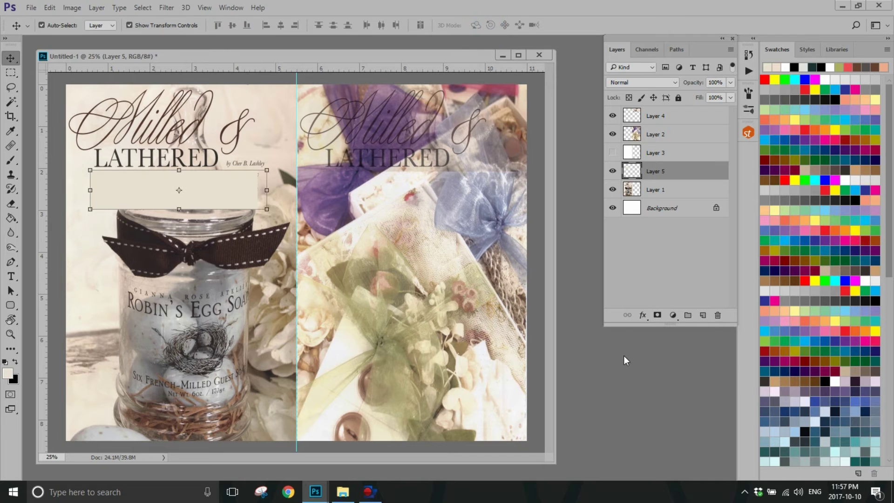
Delete Layer 5 and test Layer 1's opacity between 71% and 76%.
{"action": "left_click", "coordinate": [717, 314]}
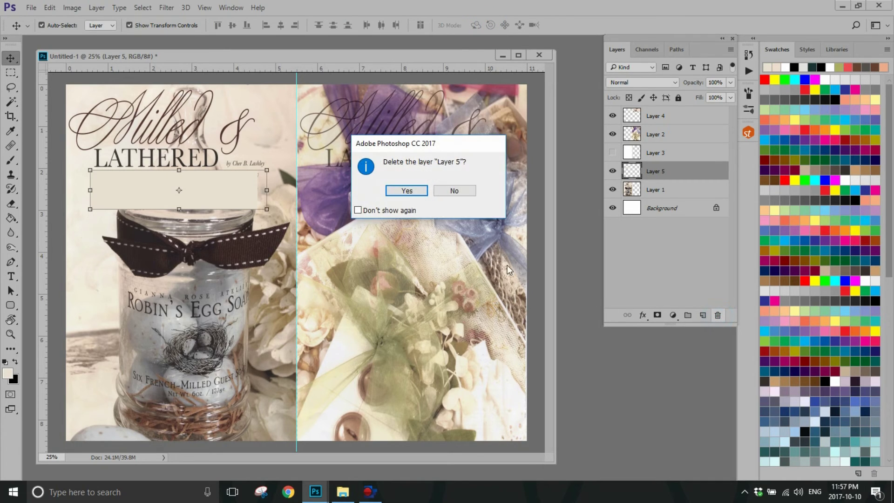
{"action": "left_click", "coordinate": [406, 191]}
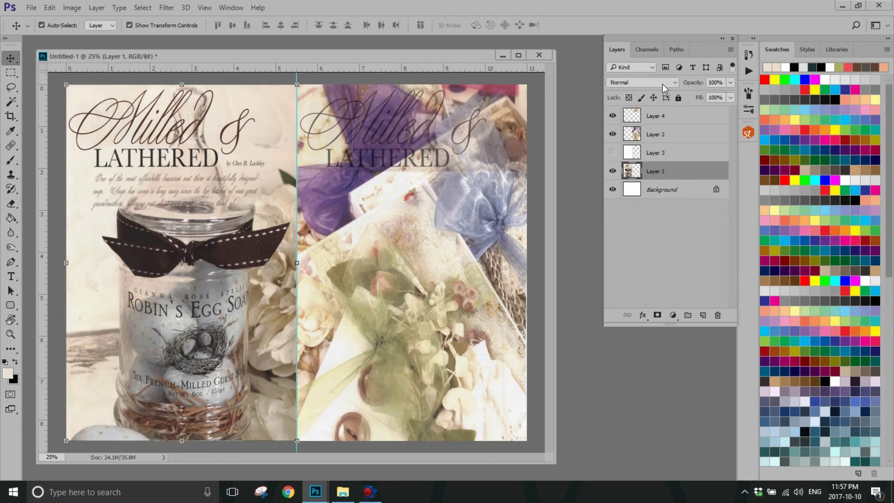
{"action": "left_click", "coordinate": [729, 83]}
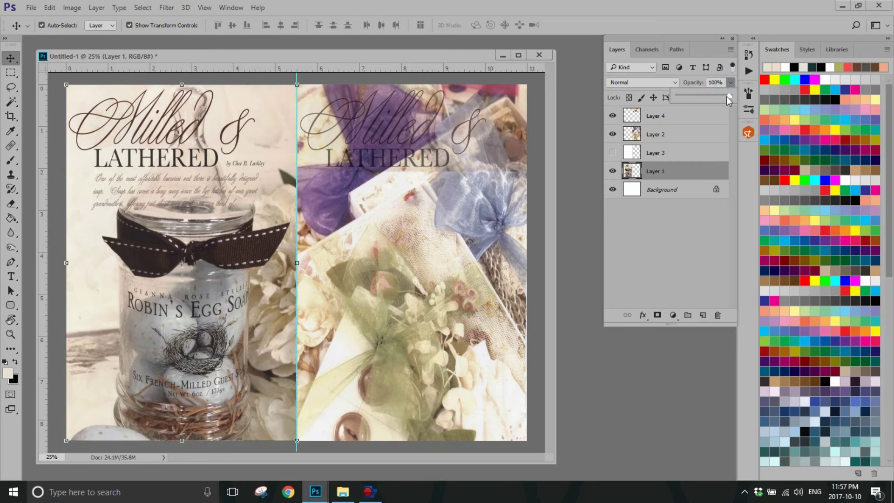
{"action": "left_click_drag", "start_coordinate": [730, 99], "coordinate": [715, 98]}
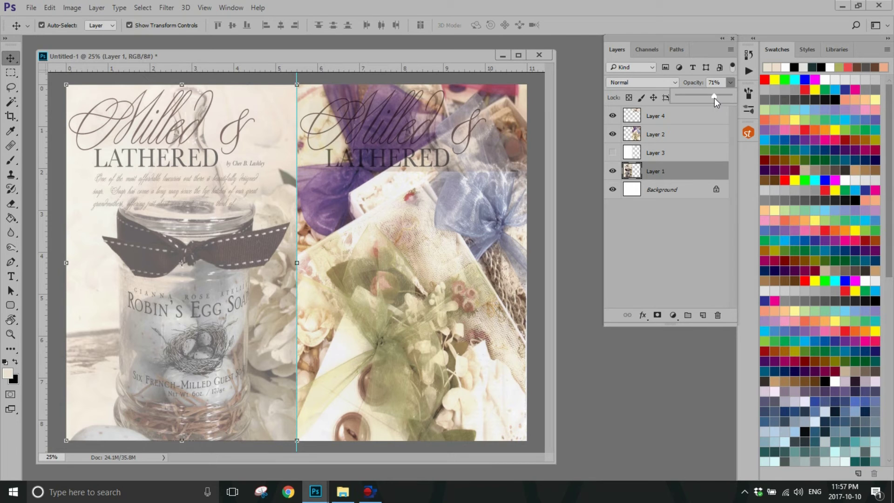
{"action": "left_click_drag", "start_coordinate": [716, 98], "coordinate": [718, 98]}
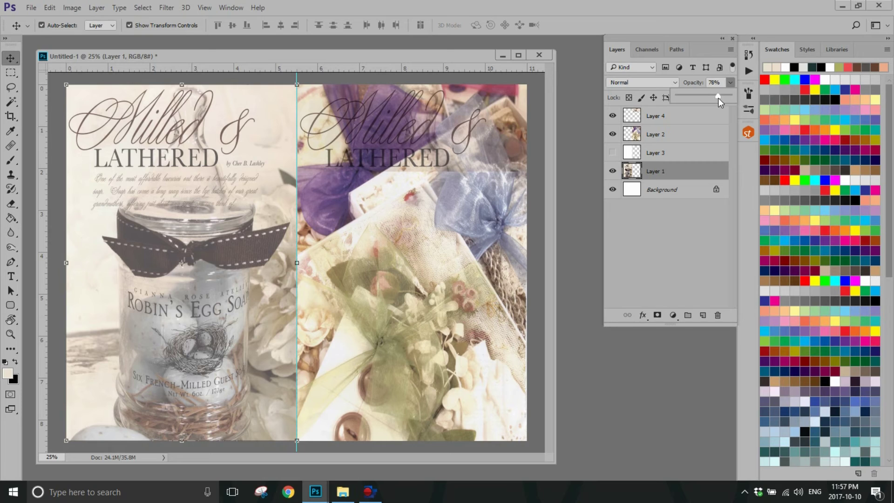
{"action": "left_click", "coordinate": [695, 83]}
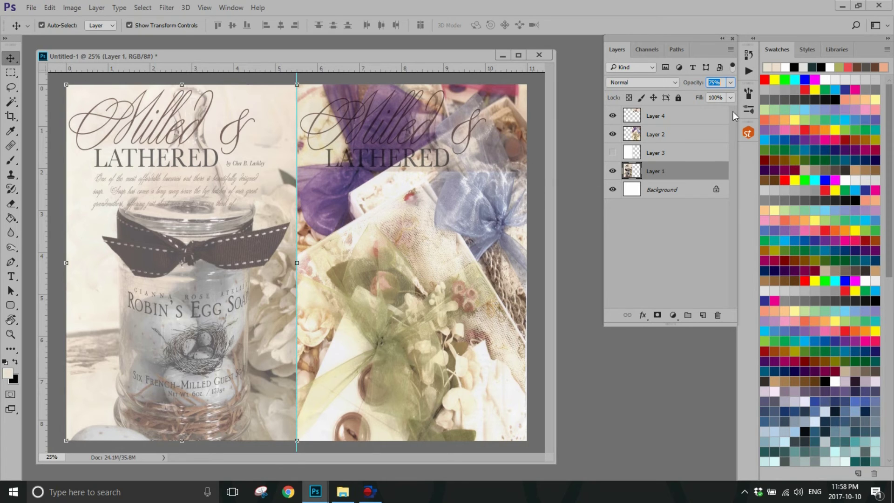
Hide Layer 4 and return Layer 1 to 100% opacity.
{"action": "left_click", "coordinate": [613, 116]}
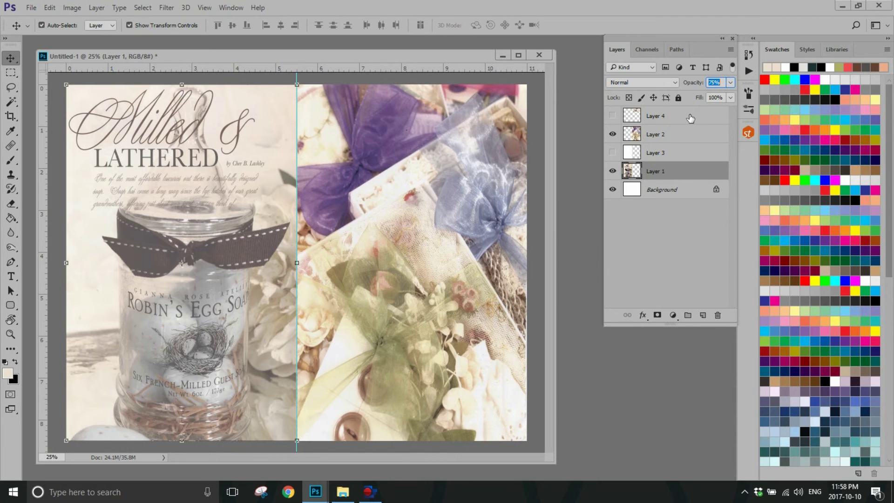
{"action": "left_click", "coordinate": [731, 84]}
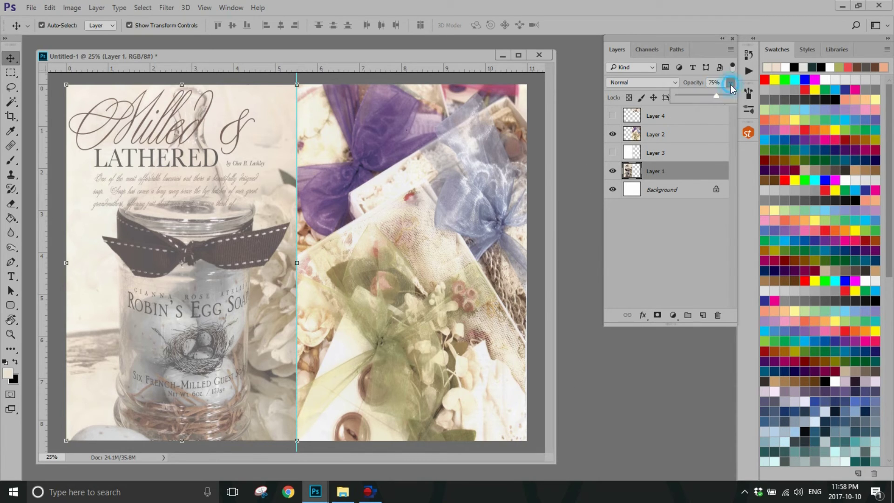
{"action": "left_click_drag", "start_coordinate": [716, 96], "coordinate": [748, 99]}
{"action": "left_click", "coordinate": [693, 88]}
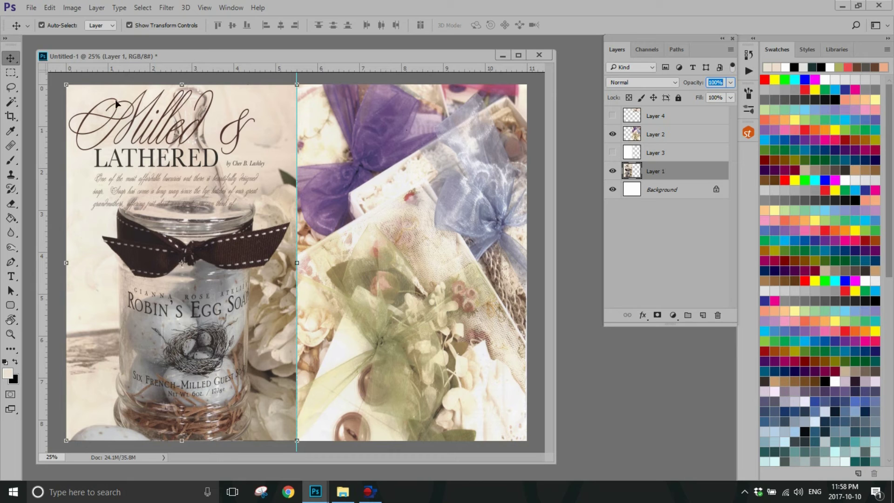
Start Save As and browse to the PHOTOSHOP CLASS folder on Lexar (G:).
{"action": "left_click", "coordinate": [32, 8]}
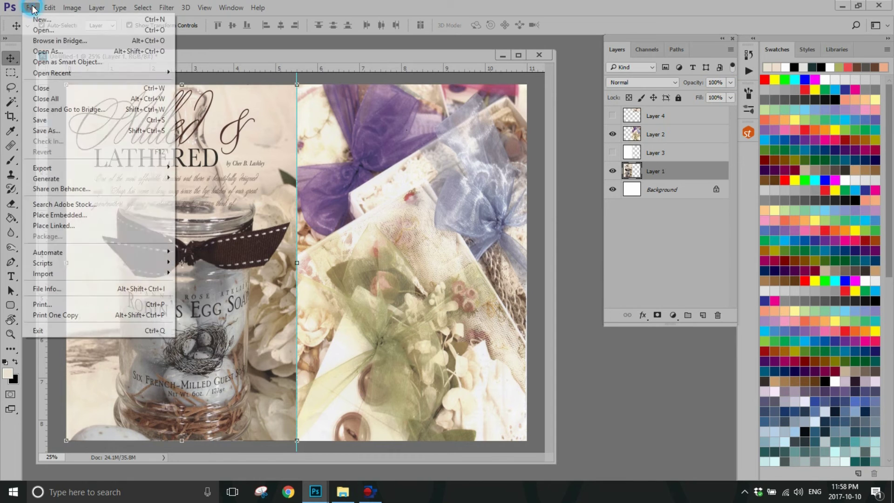
{"action": "left_click", "coordinate": [94, 131]}
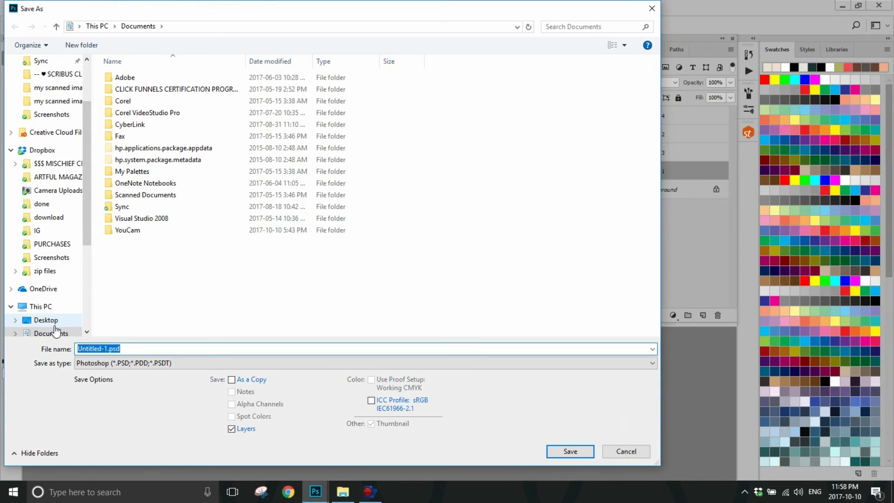
{"action": "left_click", "coordinate": [49, 308]}
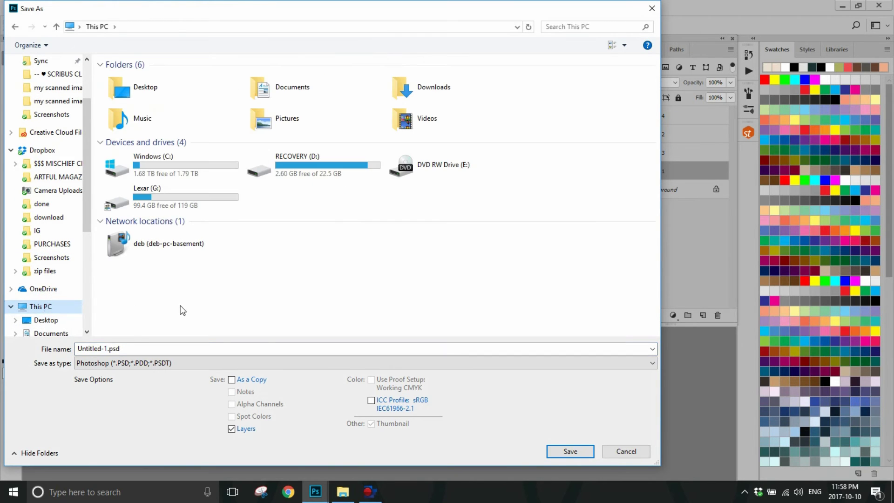
{"action": "double_click", "coordinate": [165, 198]}
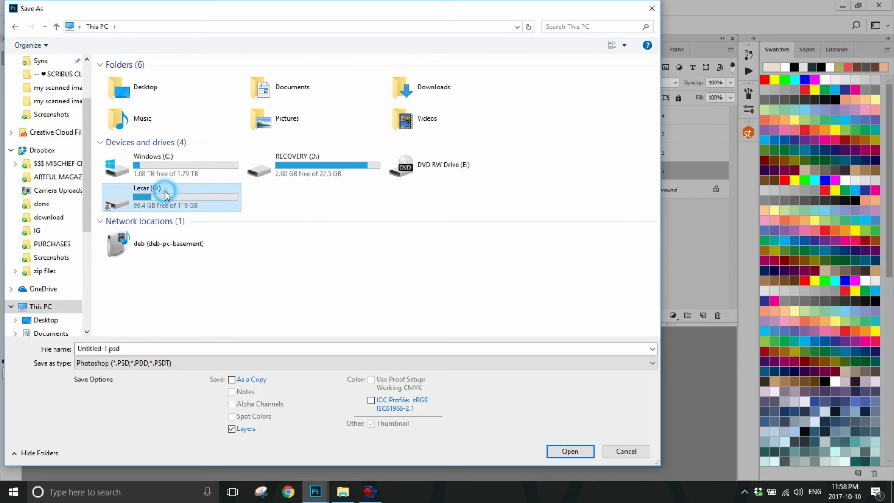
{"action": "double_click", "coordinate": [158, 80]}
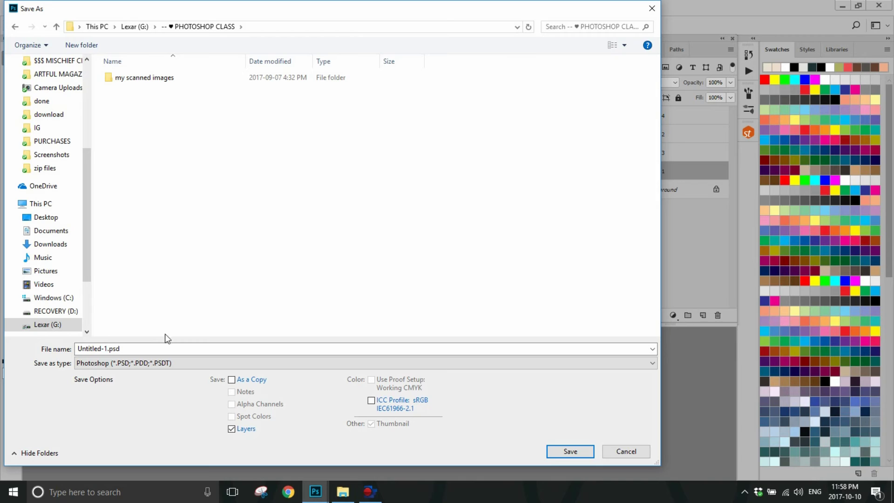
Save the spread as page1.jpg in JPEG format at maximum quality.
{"action": "double_click", "coordinate": [132, 348]}
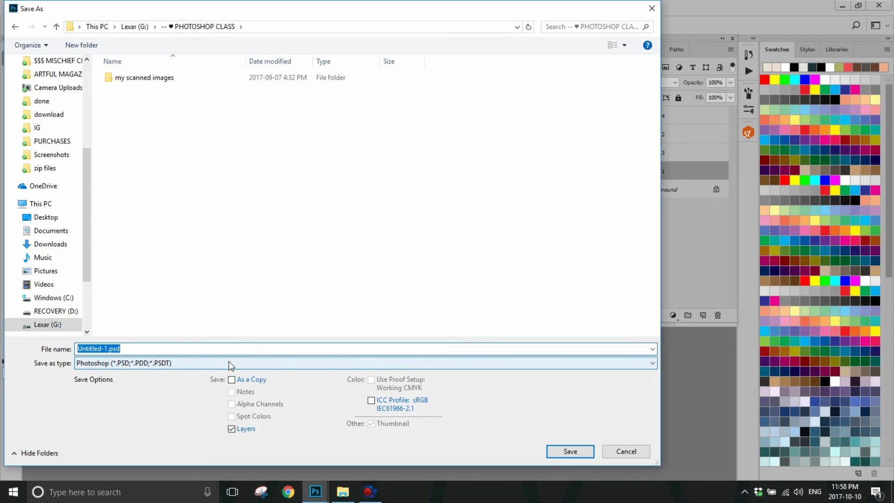
{"action": "type", "text": "page1"}
{"action": "left_click", "coordinate": [192, 364]}
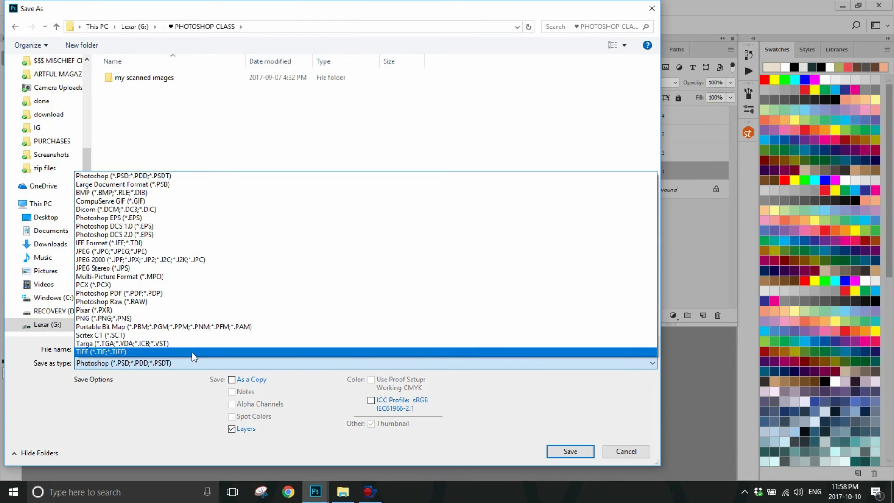
{"action": "left_click", "coordinate": [186, 254]}
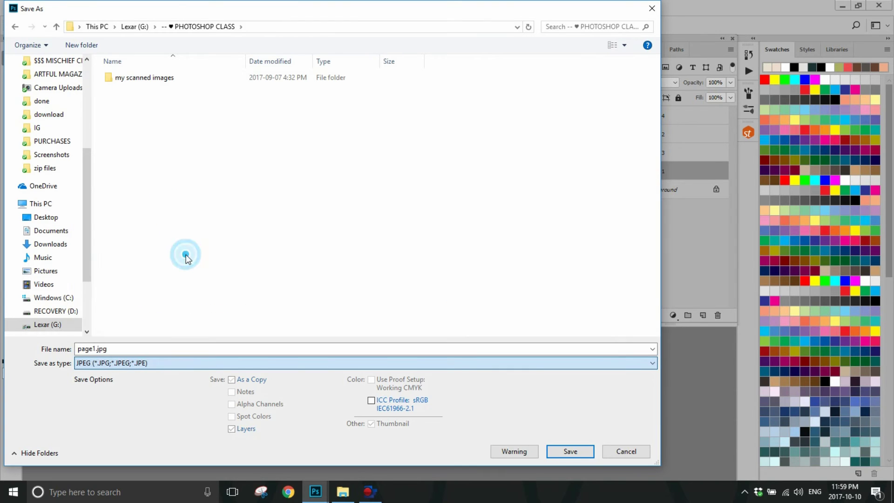
{"action": "left_click", "coordinate": [570, 452]}
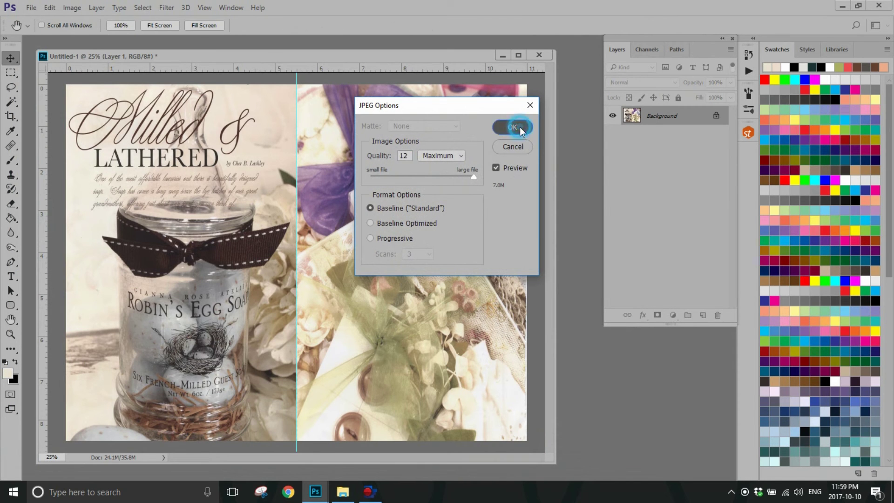
{"action": "left_click", "coordinate": [512, 127]}
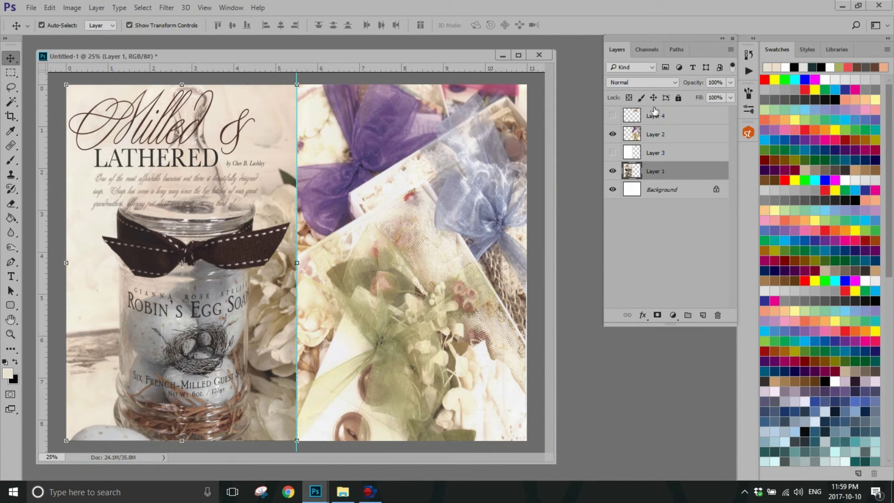
Delete Layers 1–4, leaving only the Background.
{"action": "left_click", "coordinate": [665, 116], "text": "shift"}
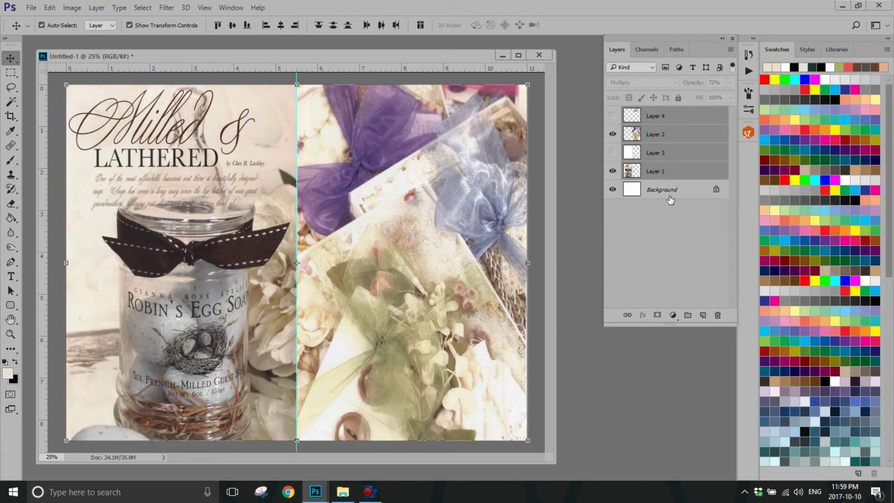
{"action": "left_click", "coordinate": [718, 315]}
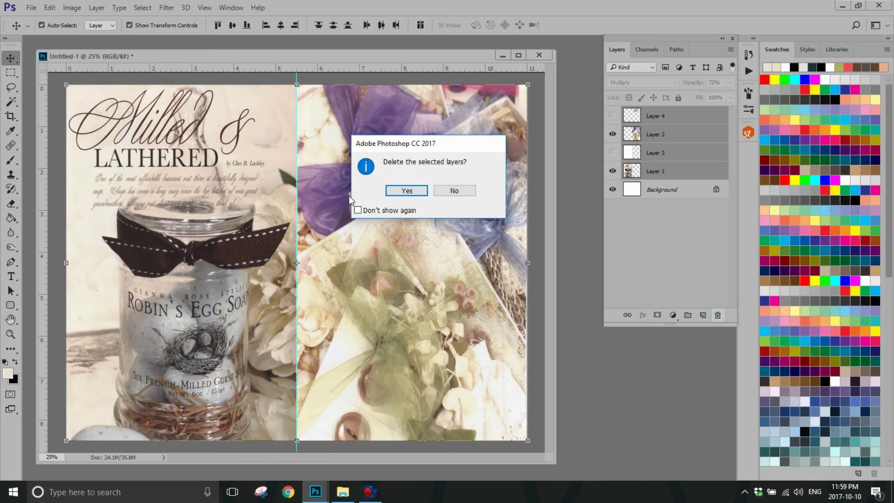
{"action": "left_click", "coordinate": [411, 193]}
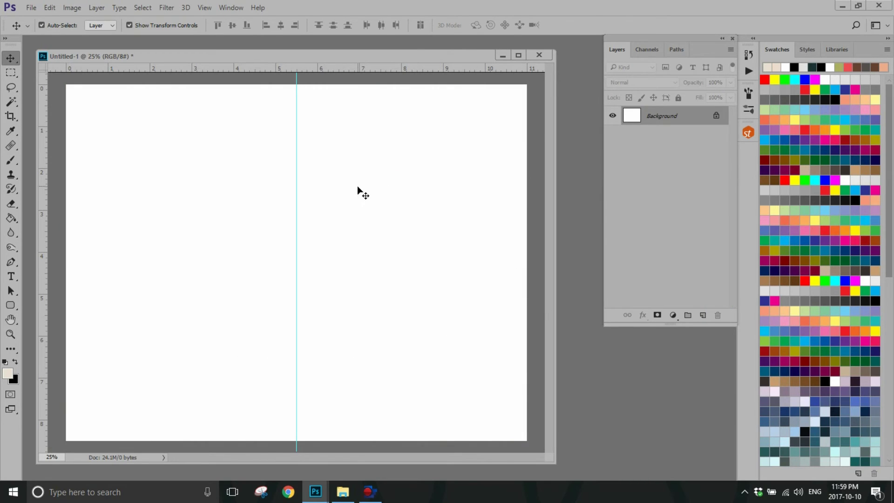
Cancel an accidental Close All so the document stays open.
{"action": "left_click", "coordinate": [30, 8]}
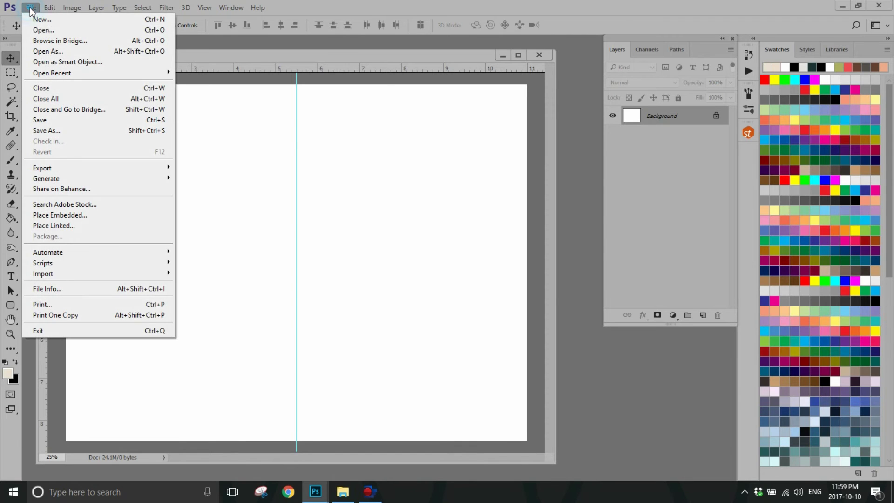
{"action": "left_click", "coordinate": [77, 101]}
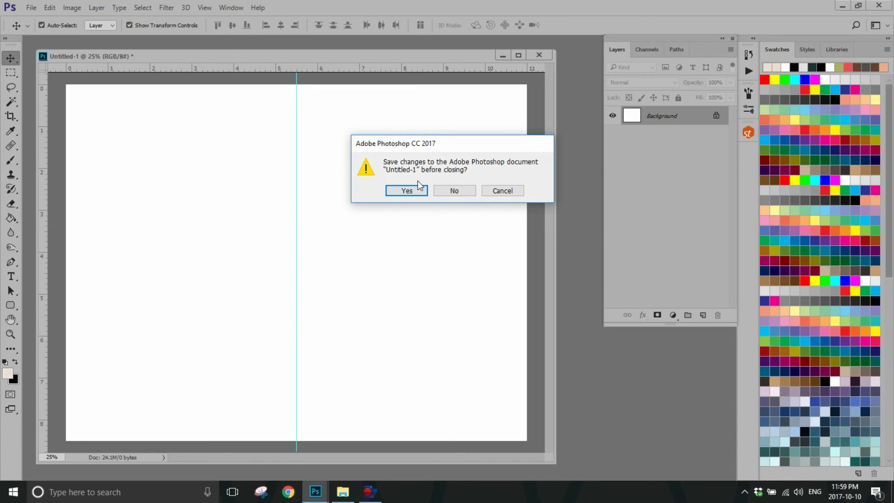
{"action": "left_click", "coordinate": [503, 192]}
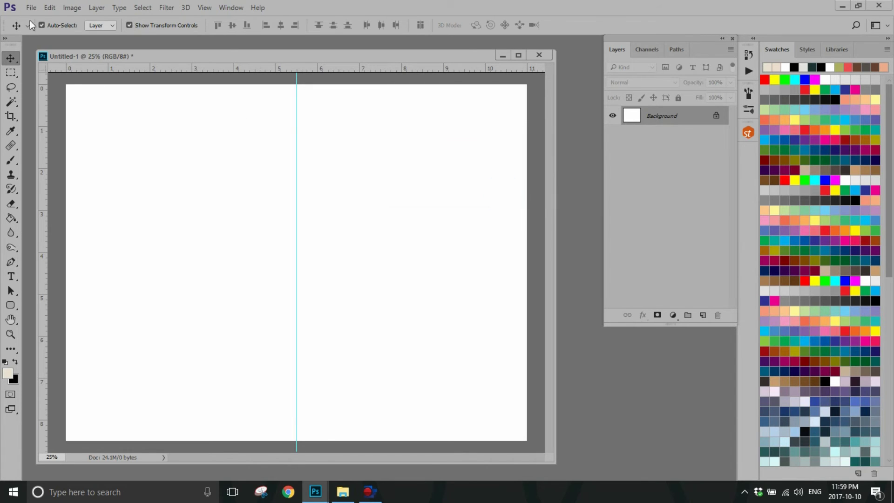
Save the blank spread as 'journal template' in Photoshop PSD format.
{"action": "left_click", "coordinate": [30, 8]}
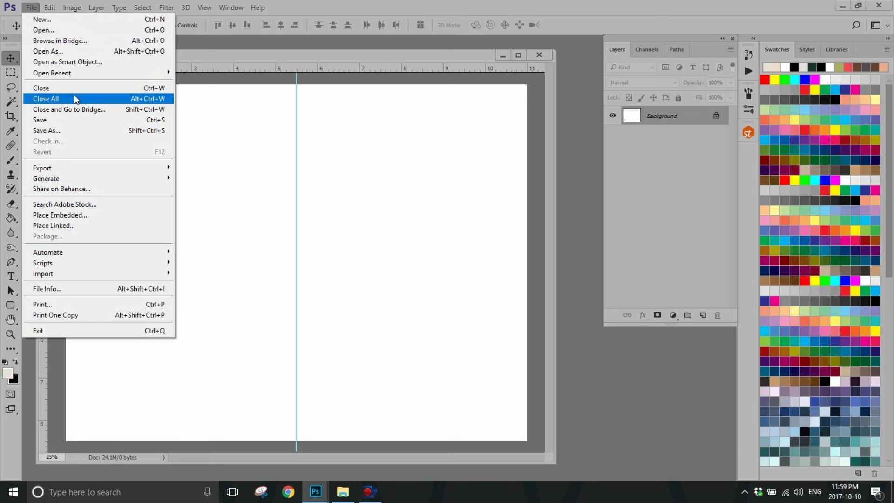
{"action": "left_click", "coordinate": [70, 130]}
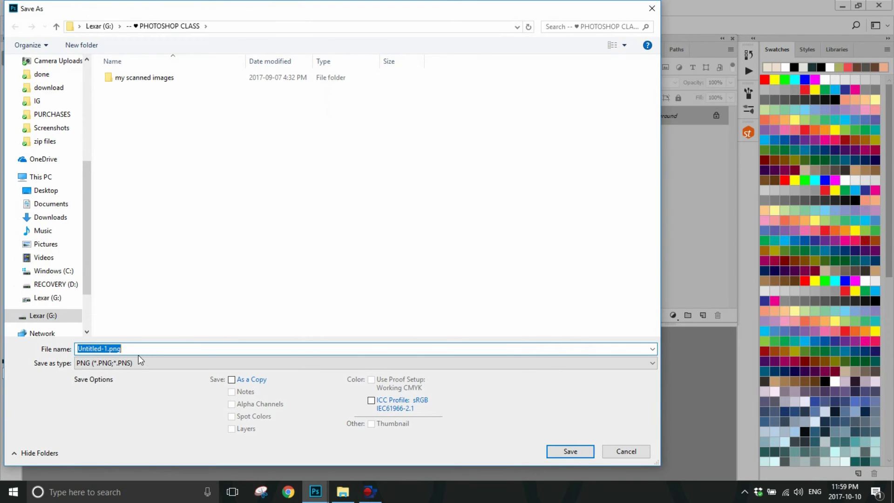
{"action": "left_click", "coordinate": [147, 358]}
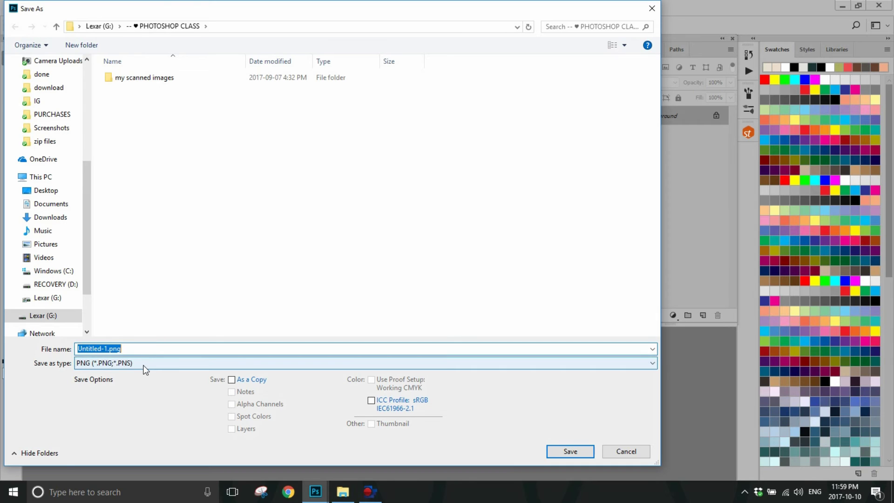
{"action": "left_click", "coordinate": [159, 176]}
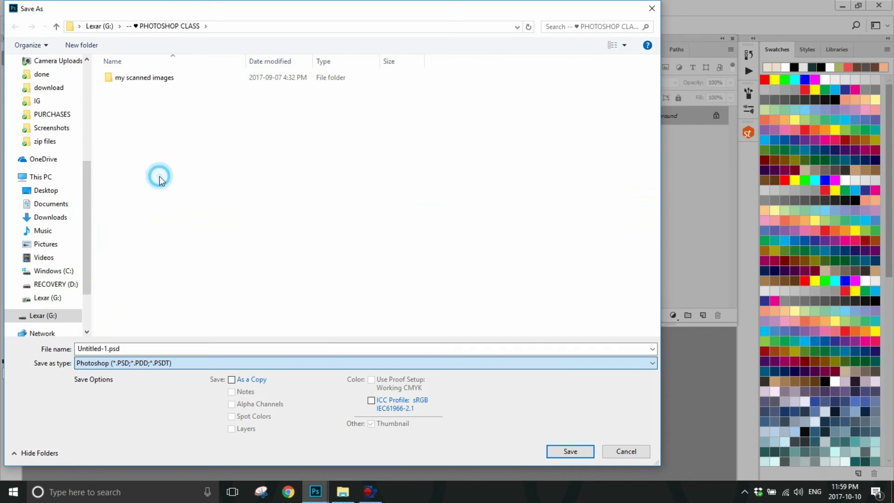
{"action": "left_click", "coordinate": [143, 350]}
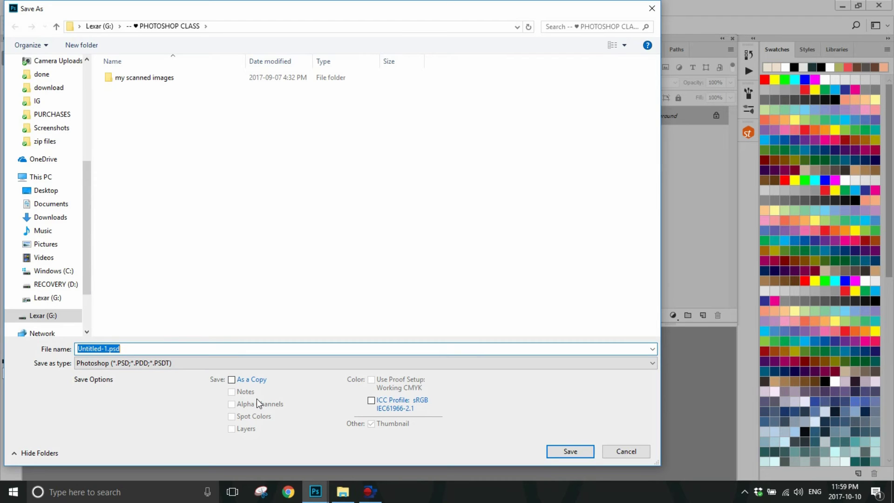
{"action": "type", "text": "journal template"}
{"action": "key", "text": "Return"}
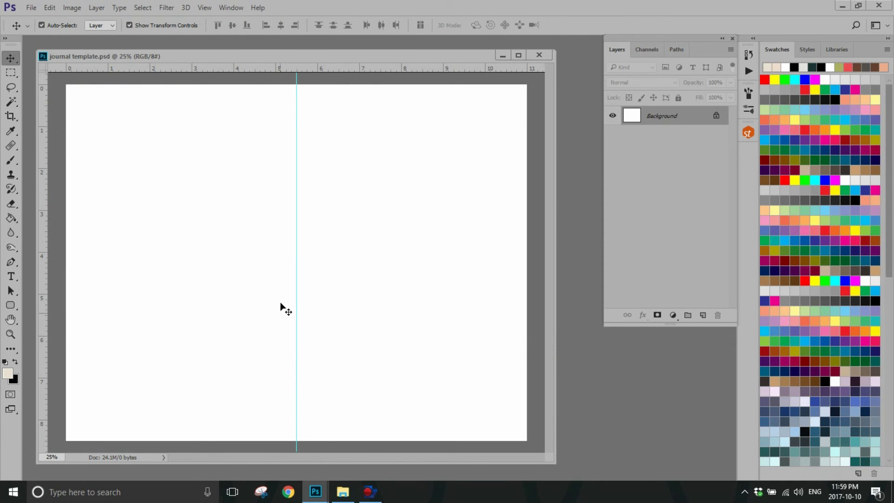
{"action": "left_click", "coordinate": [539, 55]}
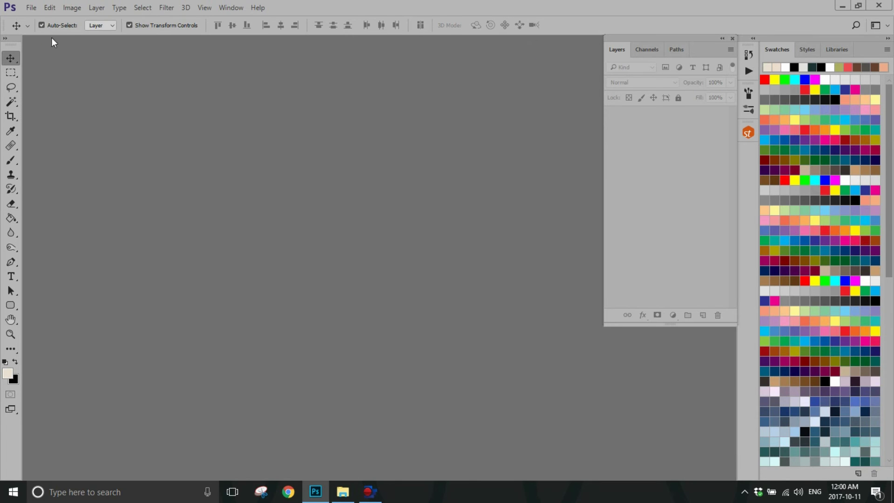
{"action": "left_click", "coordinate": [32, 8]}
{"action": "left_click", "coordinate": [38, 30]}
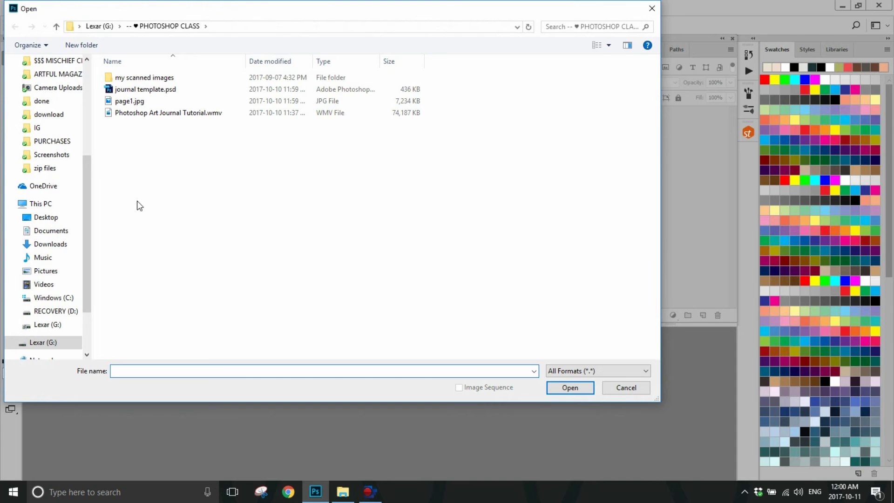
{"action": "left_click", "coordinate": [158, 91]}
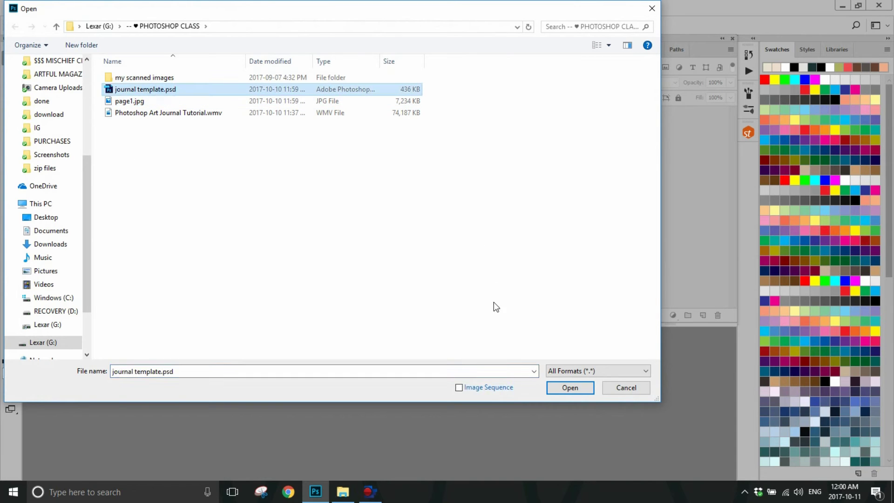
{"action": "left_click", "coordinate": [565, 388]}
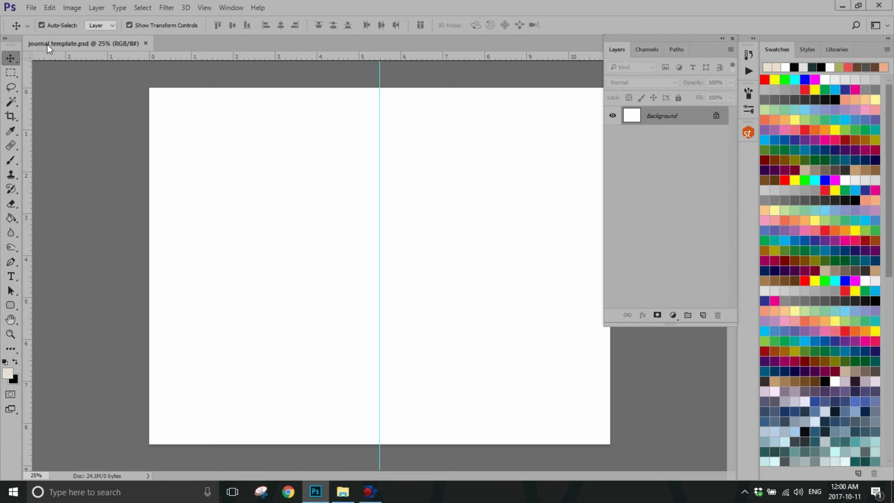
{"action": "left_click_drag", "start_coordinate": [46, 44], "coordinate": [93, 104]}
{"action": "left_click_drag", "start_coordinate": [53, 62], "coordinate": [58, 59]}
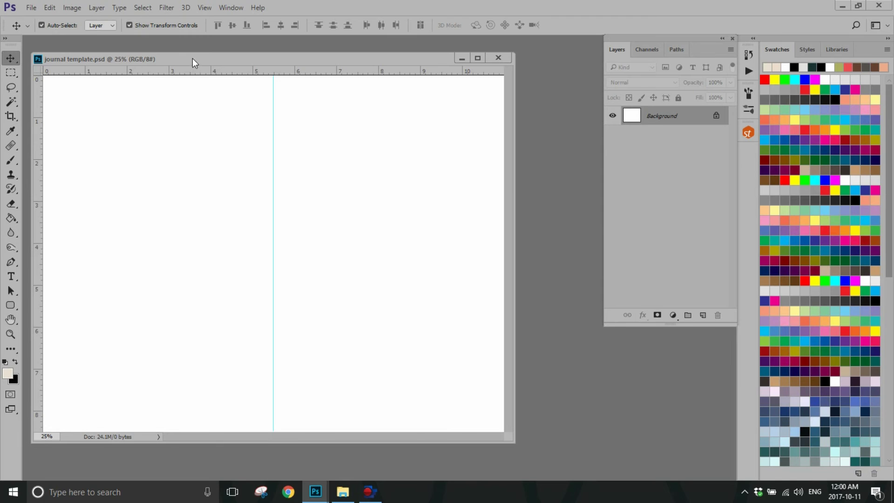
{"action": "mouse_move", "coordinate": [192, 58]}
{"action": "left_mouse_down"}
{"action": "mouse_move", "coordinate": [221, 68]}
{"action": "mouse_move", "coordinate": [204, 58]}
{"action": "mouse_move", "coordinate": [200, 68]}
{"action": "left_mouse_up"}
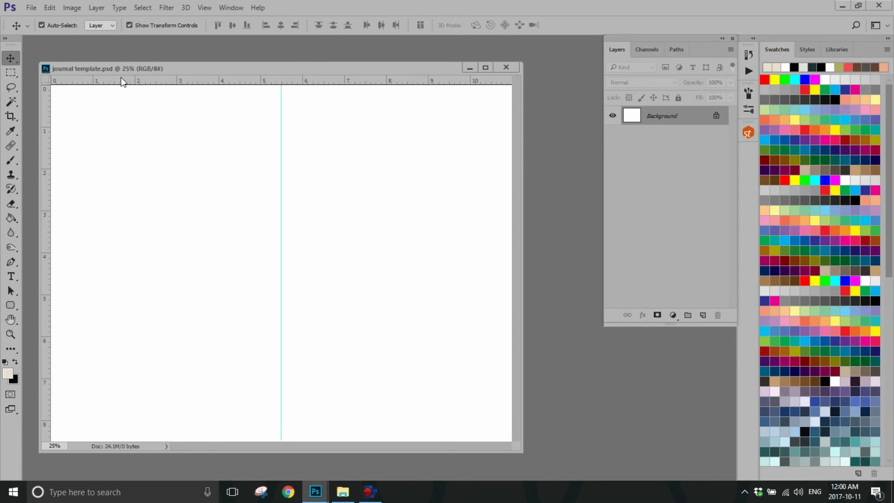
Duplicate the image as 'journal template copy' and close the original journal template.psd.
{"action": "left_click", "coordinate": [72, 10]}
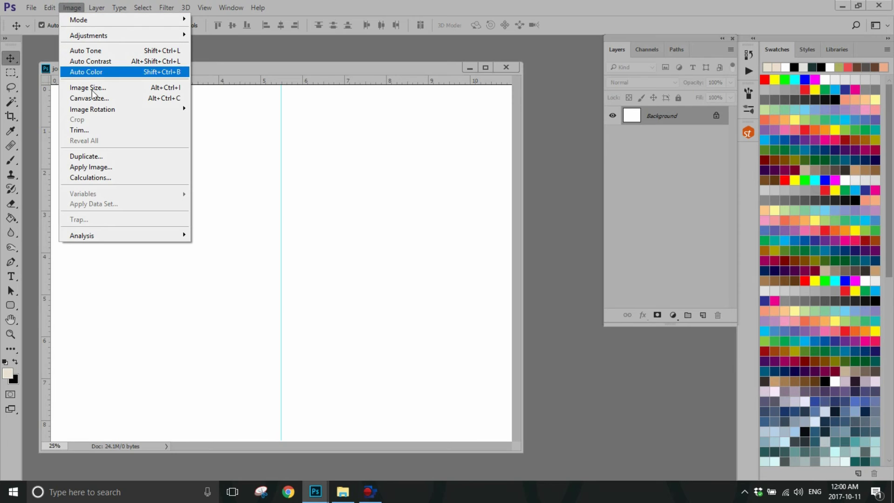
{"action": "left_click", "coordinate": [106, 156]}
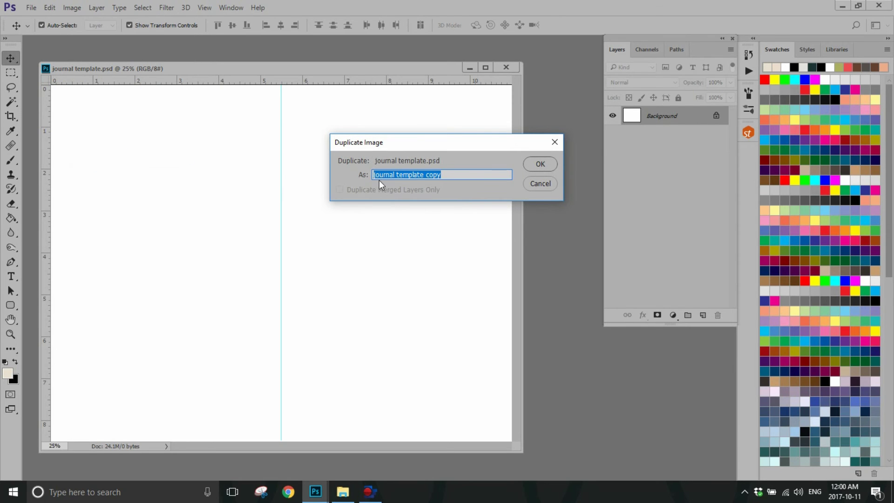
{"action": "left_click", "coordinate": [546, 166]}
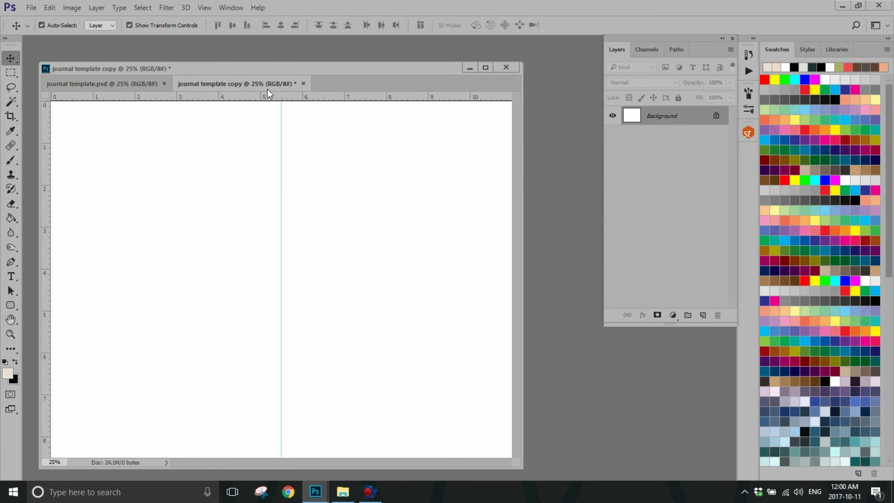
{"action": "left_click", "coordinate": [165, 83]}
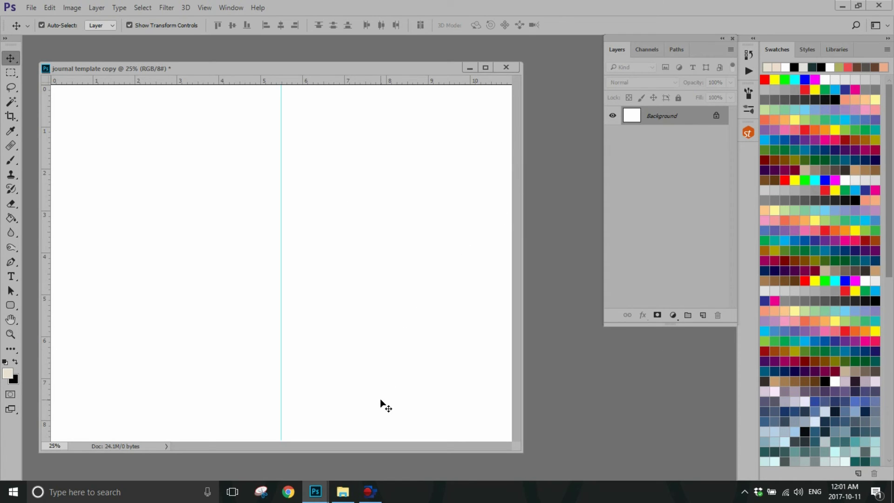
From File Explorer's PHOTOSHOP CLASS folder, drag page1.jpg into Photoshop to open it.
{"action": "left_click", "coordinate": [344, 492]}
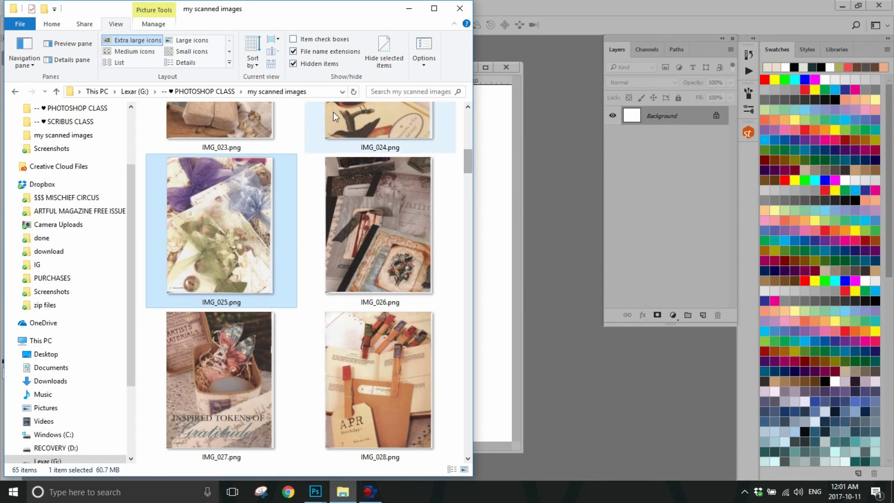
{"action": "left_click", "coordinate": [205, 92]}
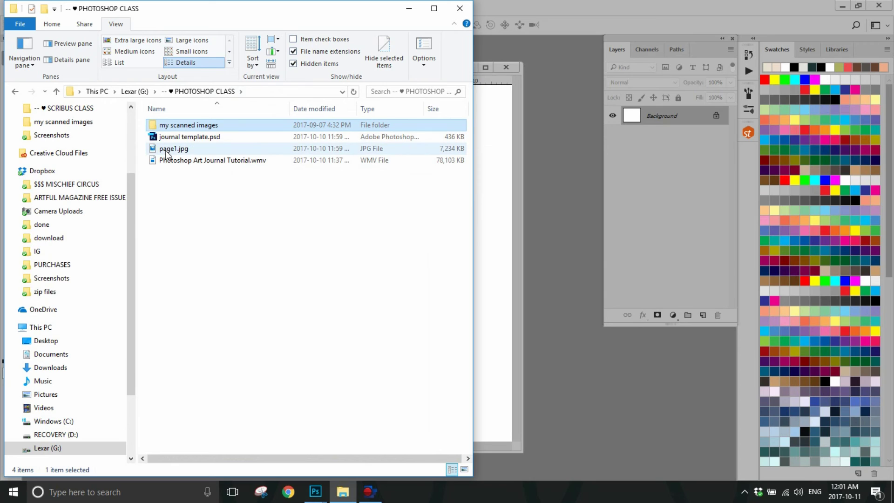
{"action": "left_click_drag", "start_coordinate": [165, 149], "coordinate": [631, 415]}
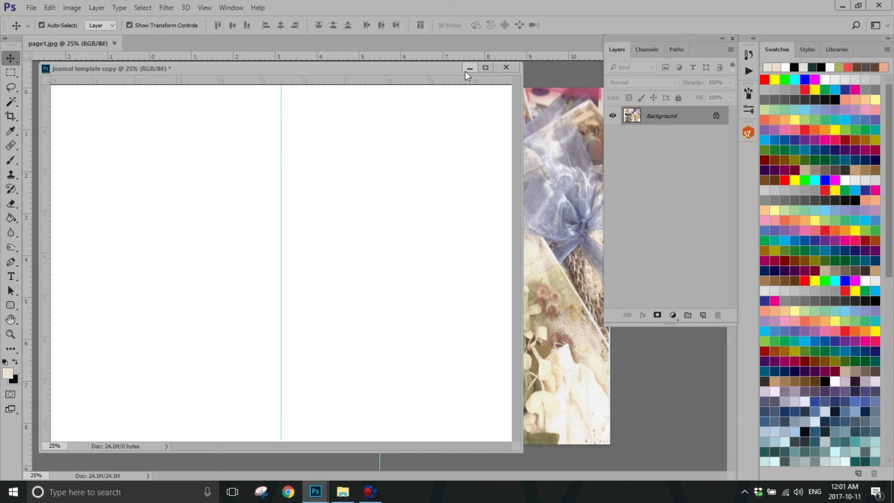
Minimize the journal template copy, float page1.jpg in its own window, then close page1.jpg.
{"action": "left_click", "coordinate": [469, 69]}
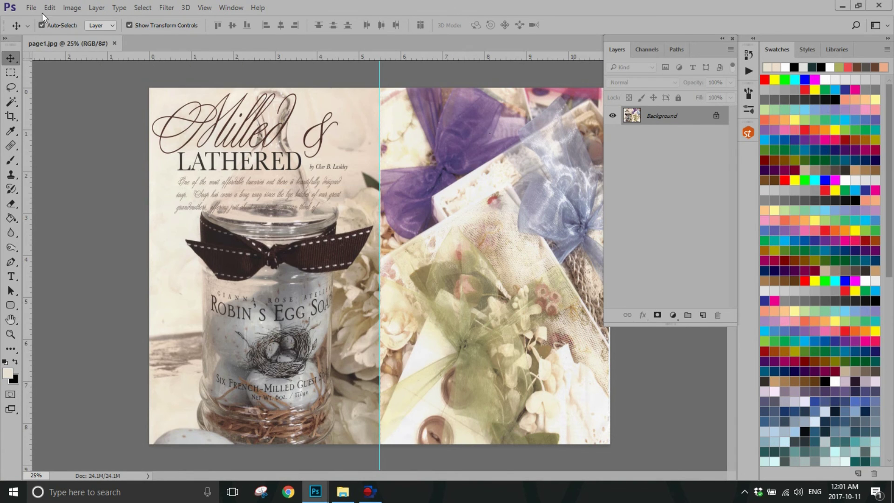
{"action": "left_click_drag", "start_coordinate": [54, 43], "coordinate": [98, 72]}
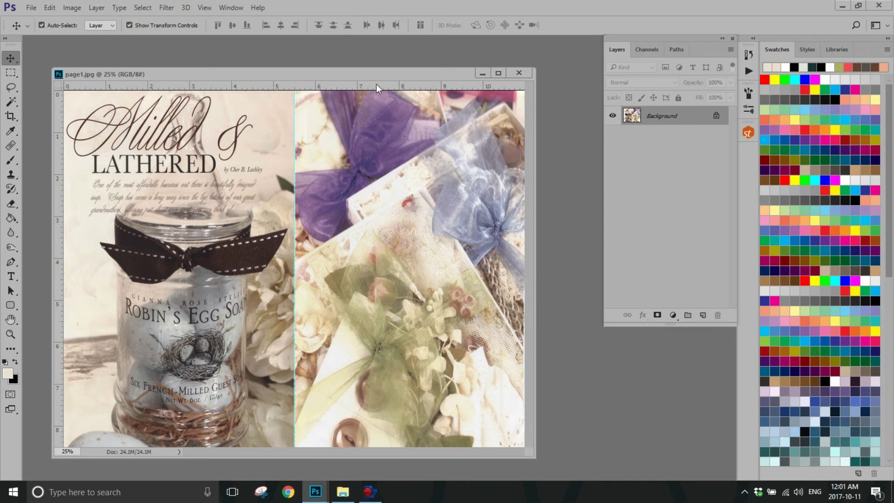
{"action": "left_click_drag", "start_coordinate": [370, 74], "coordinate": [368, 54]}
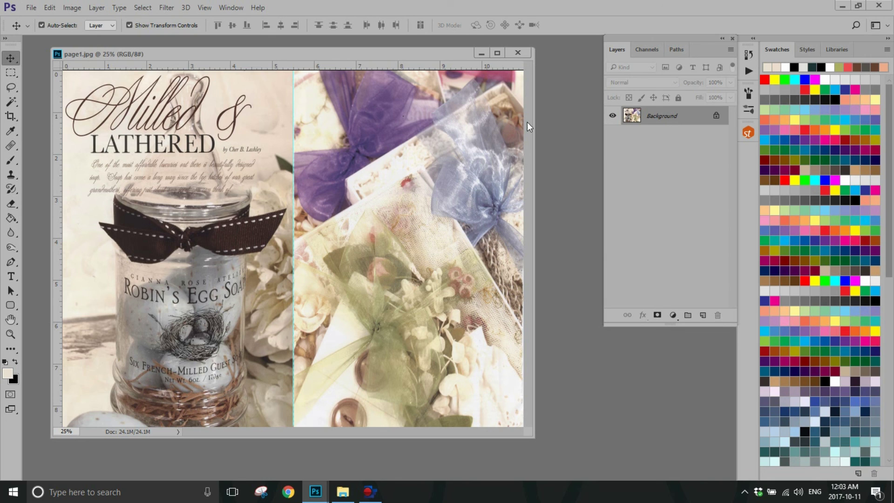
{"action": "left_click", "coordinate": [521, 51]}
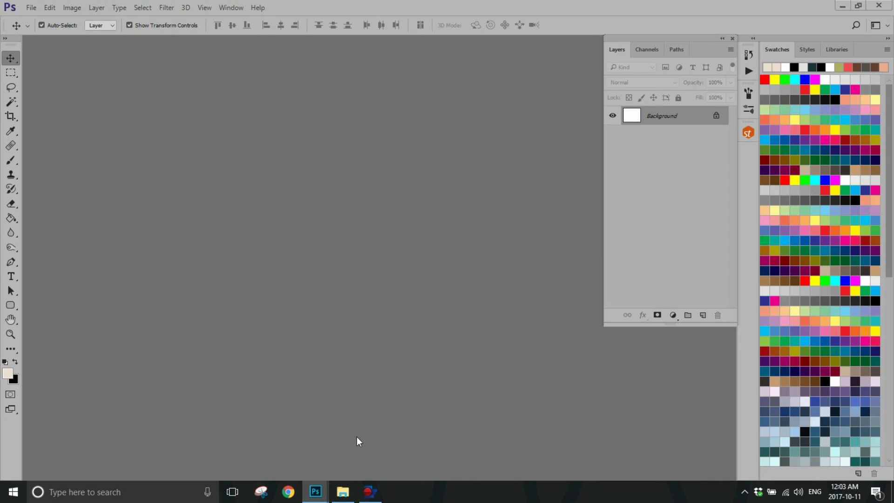
{"action": "mouse_move", "coordinate": [315, 492]}
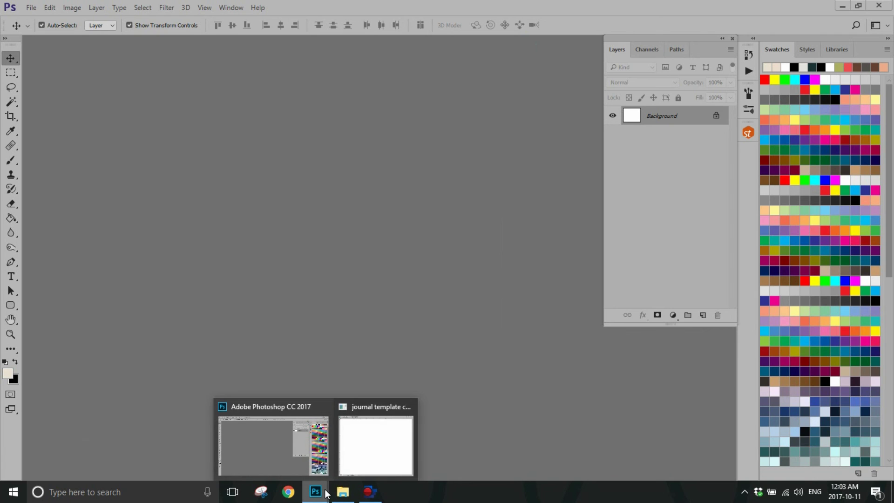
{"action": "left_click", "coordinate": [372, 443]}
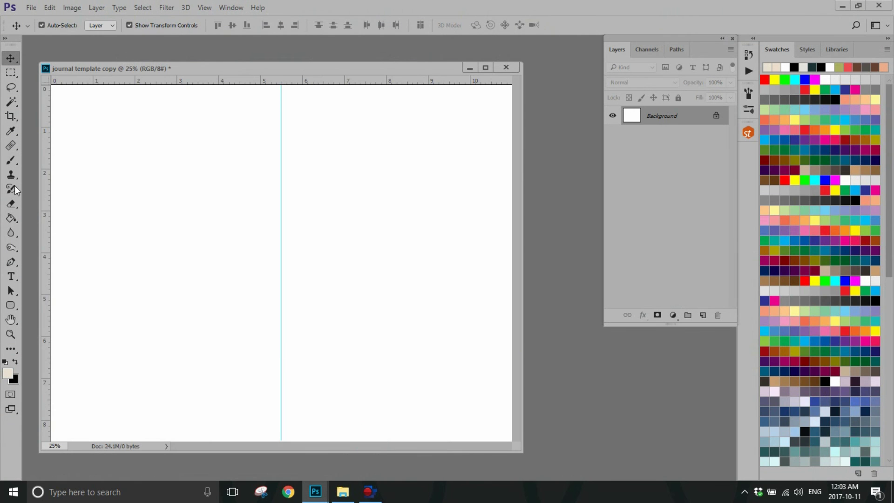
Go up to Lexar (G:), open the FOR LORI folder and select ruled_paper.jpg.
{"action": "left_click", "coordinate": [347, 497]}
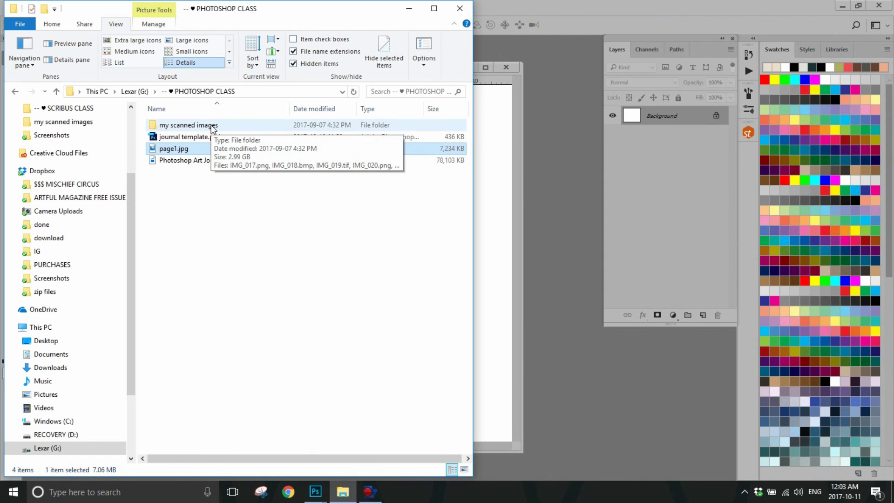
{"action": "left_click", "coordinate": [133, 91]}
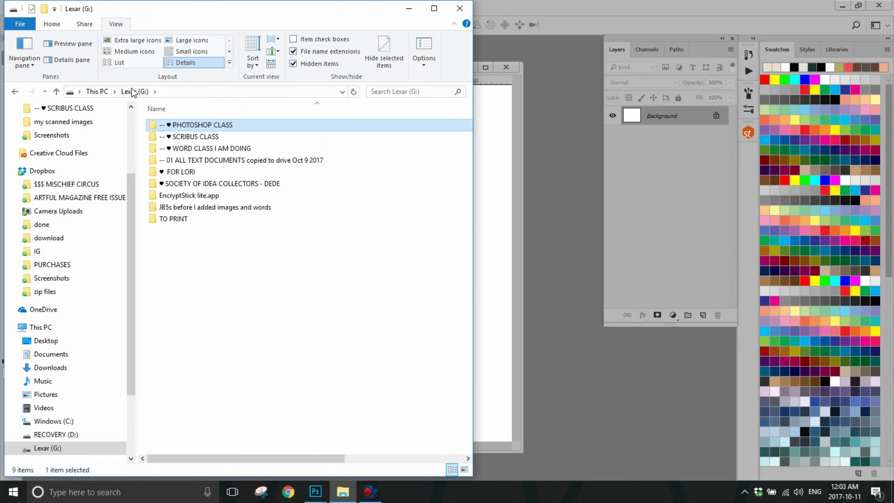
{"action": "double_click", "coordinate": [186, 171]}
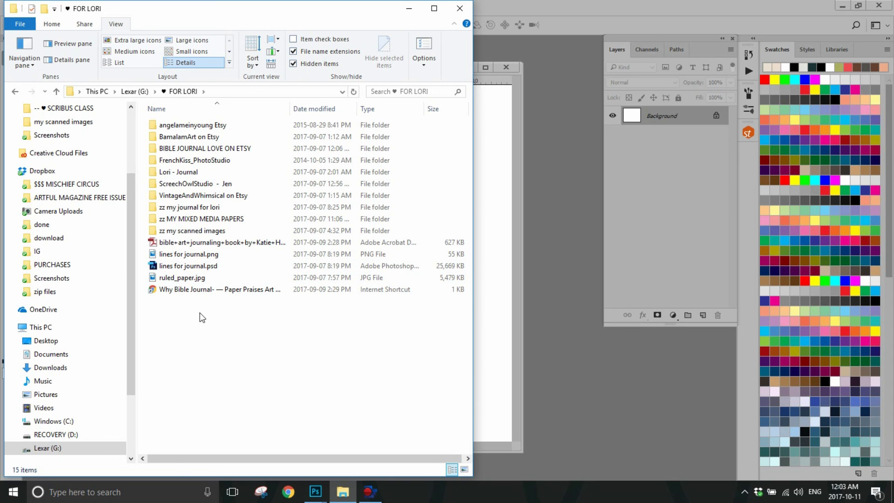
{"action": "left_click", "coordinate": [183, 279]}
{"action": "left_click_drag", "start_coordinate": [183, 282], "coordinate": [624, 450]}
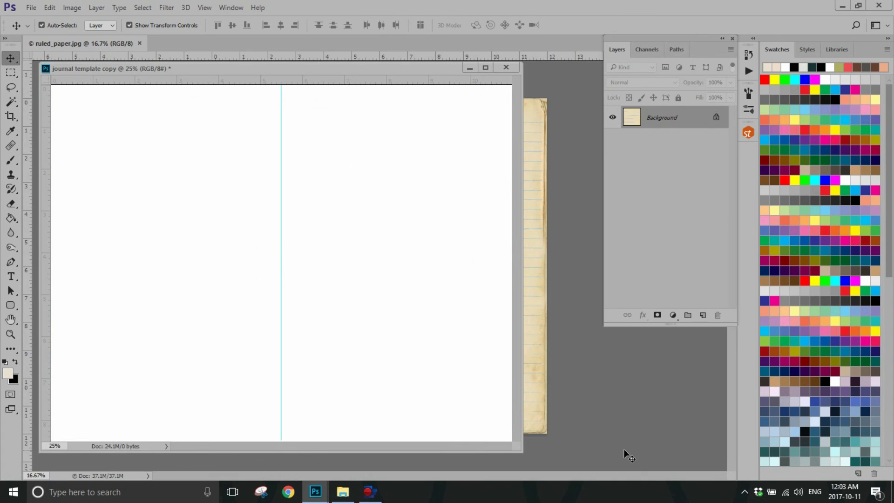
{"action": "left_click_drag", "start_coordinate": [76, 44], "coordinate": [108, 108]}
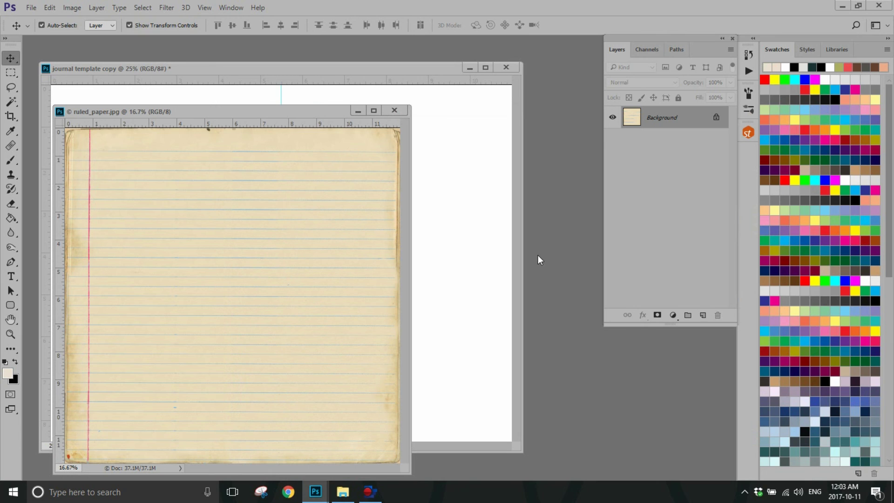
{"action": "left_click", "coordinate": [396, 110]}
{"action": "left_click", "coordinate": [348, 495]}
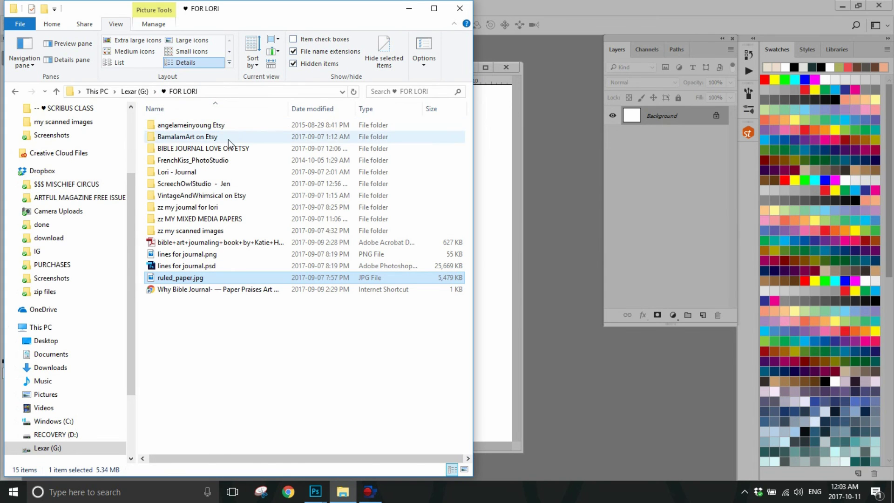
Open the Lori - Journal folder and enlarge the File Explorer window.
{"action": "double_click", "coordinate": [192, 174]}
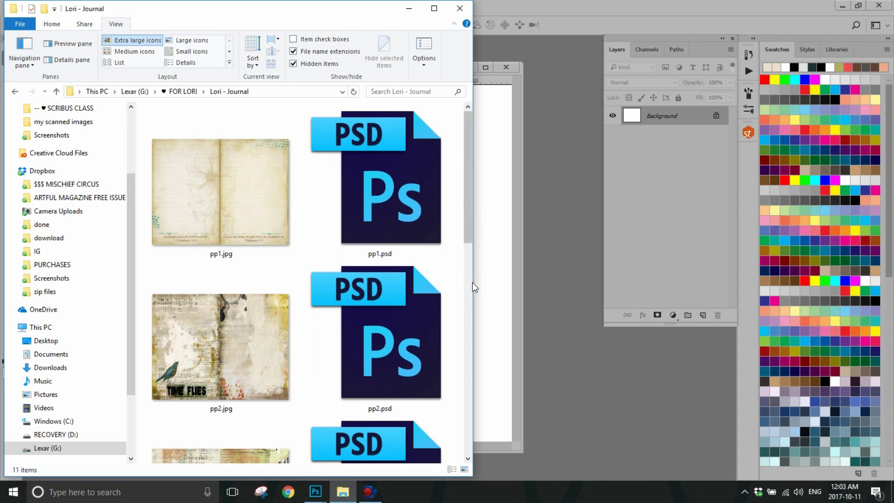
{"action": "left_click_drag", "start_coordinate": [472, 282], "coordinate": [516, 281]}
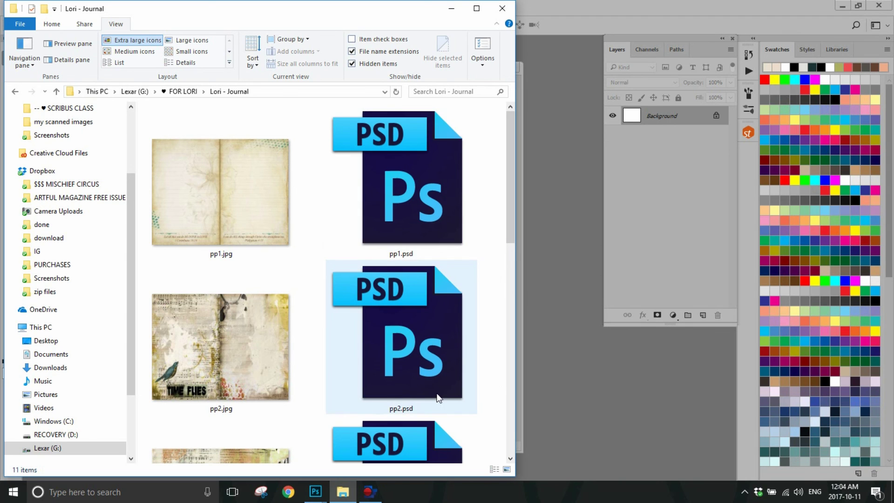
{"action": "mouse_move", "coordinate": [439, 393]}
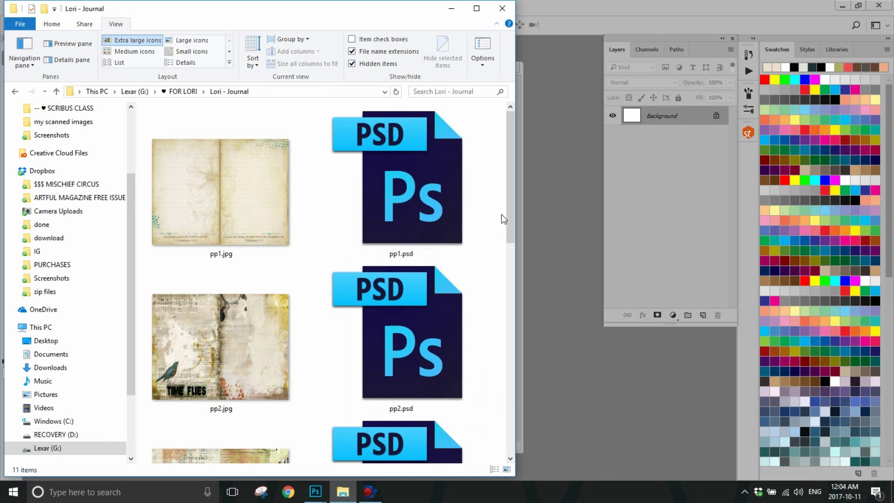
{"action": "left_click_drag", "start_coordinate": [512, 210], "coordinate": [513, 468]}
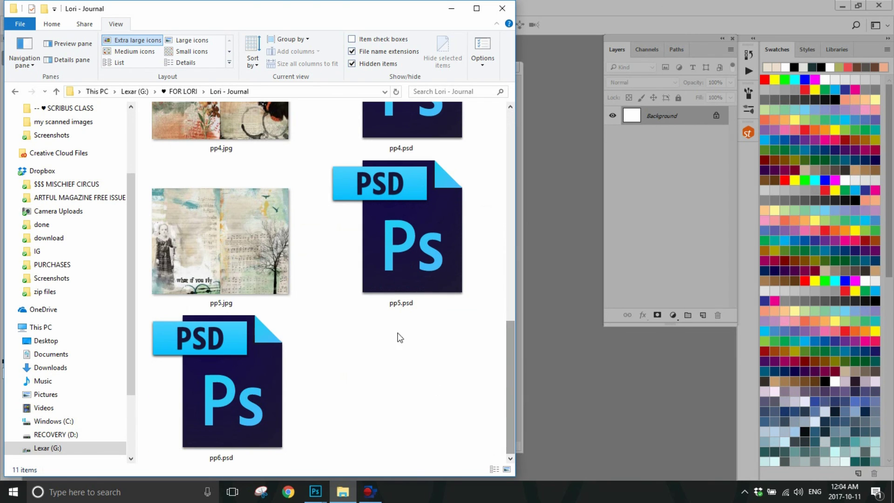
From the zz my journal for lori folder, drag lined paper - for back.jpg into Photoshop.
{"action": "left_click", "coordinate": [16, 92]}
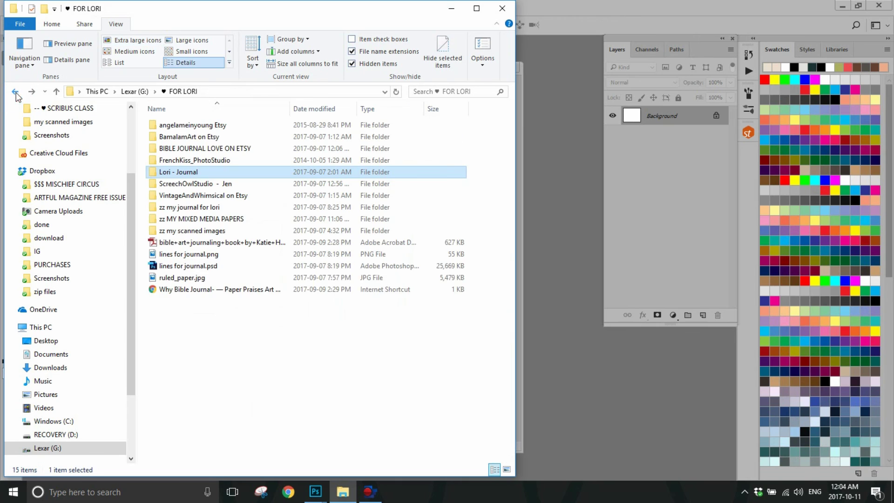
{"action": "double_click", "coordinate": [210, 208]}
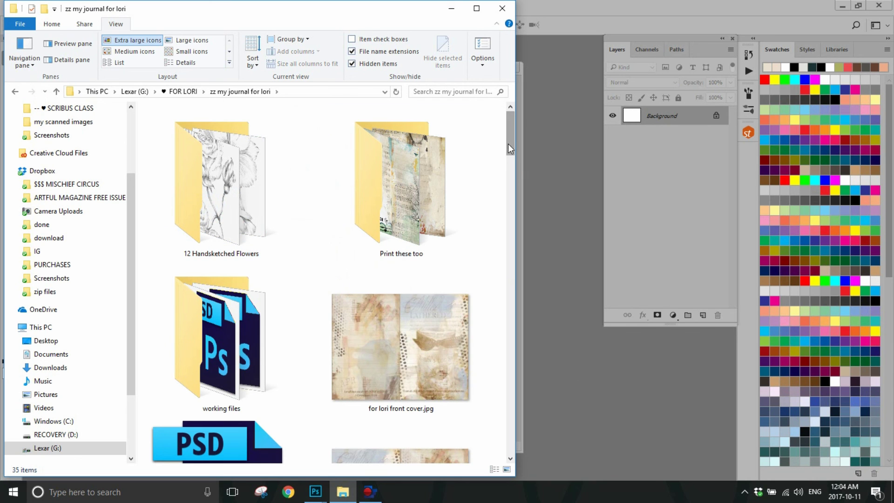
{"action": "left_click_drag", "start_coordinate": [507, 144], "coordinate": [505, 448]}
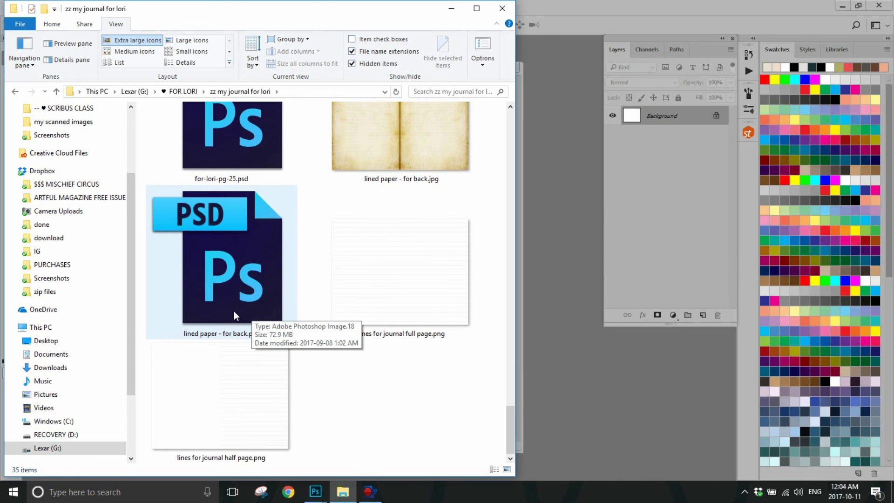
{"action": "scroll", "coordinate": [394, 359], "scroll_direction": "up", "scroll_amount": 1}
{"action": "left_click", "coordinate": [391, 353]}
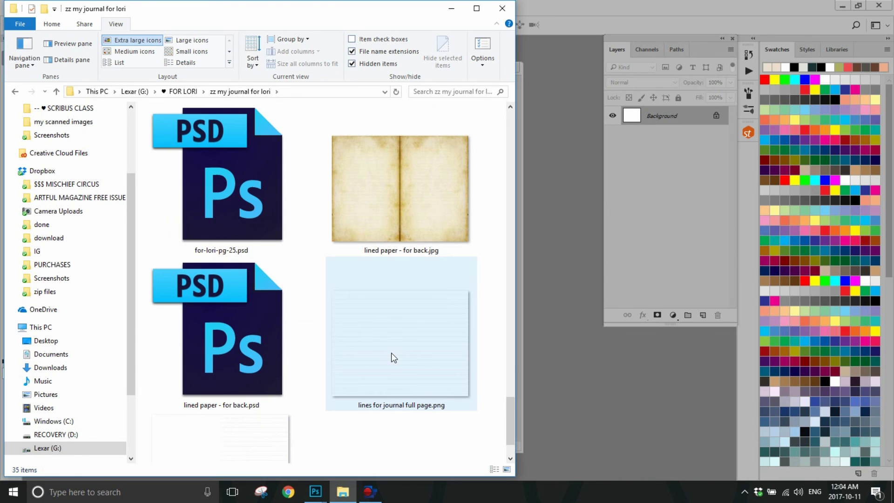
{"action": "left_click", "coordinate": [412, 212]}
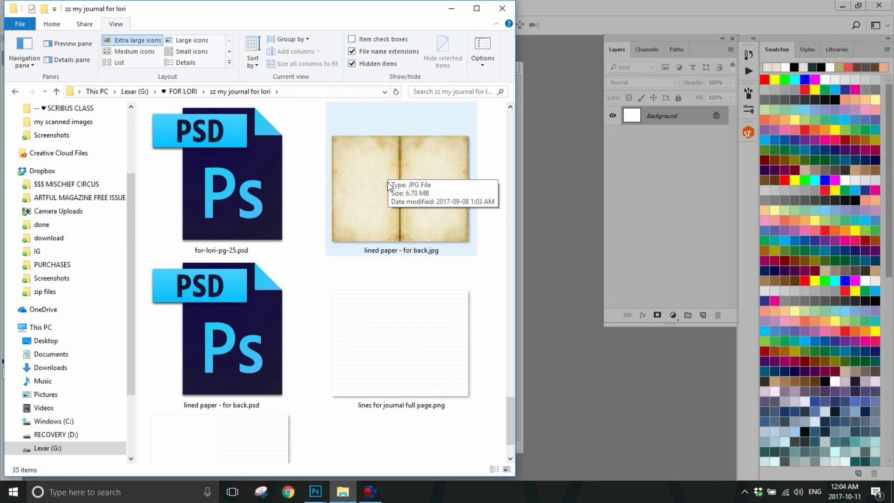
{"action": "left_click_drag", "start_coordinate": [385, 177], "coordinate": [600, 385]}
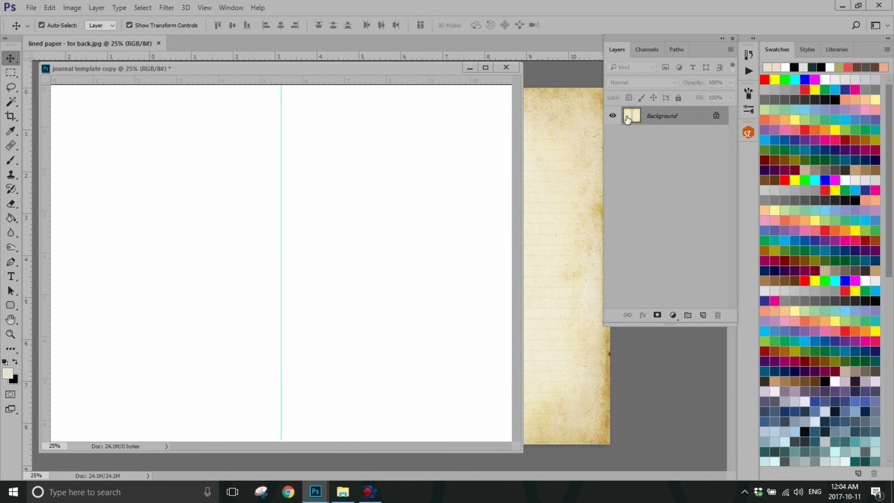
Copy the lined paper into the journal template copy as Layer 1 and close the source document.
{"action": "left_click_drag", "start_coordinate": [626, 125], "coordinate": [419, 339]}
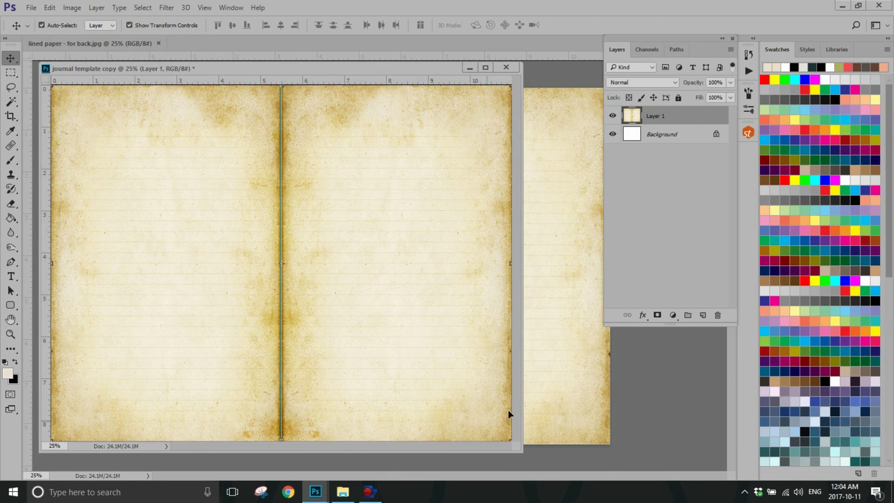
{"action": "left_click", "coordinate": [158, 43]}
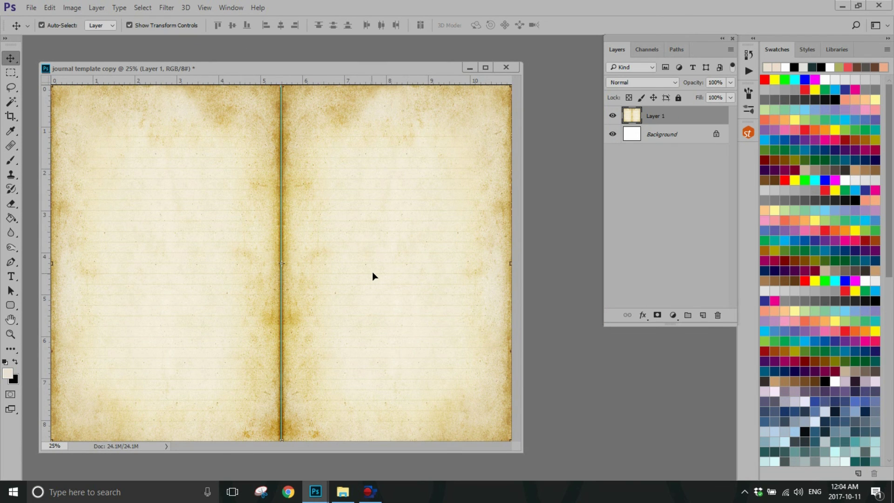
{"action": "key", "text": "ctrl+plus"}
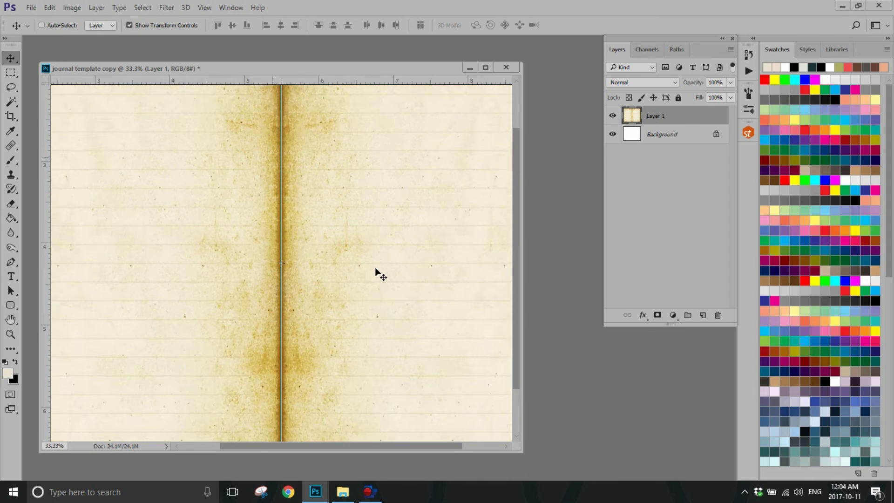
{"action": "key", "text": "ctrl+plus"}
{"action": "key", "text": "ctrl+plus"}
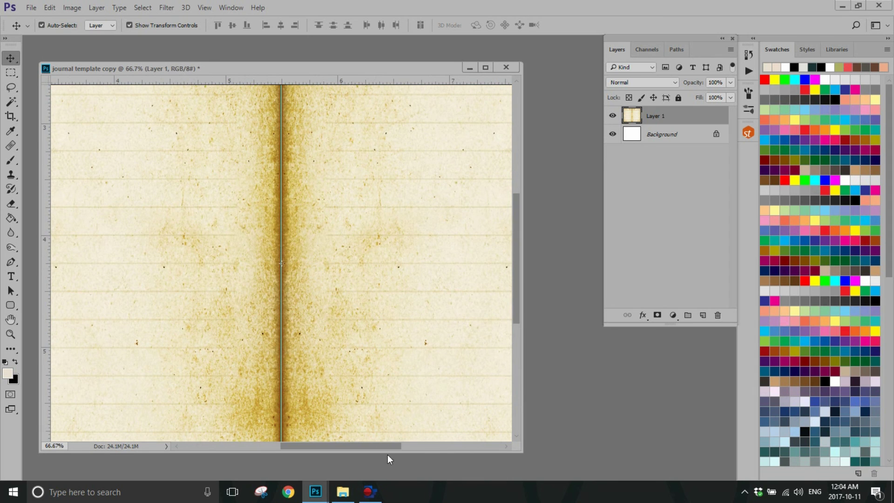
{"action": "left_click_drag", "start_coordinate": [520, 451], "coordinate": [608, 470]}
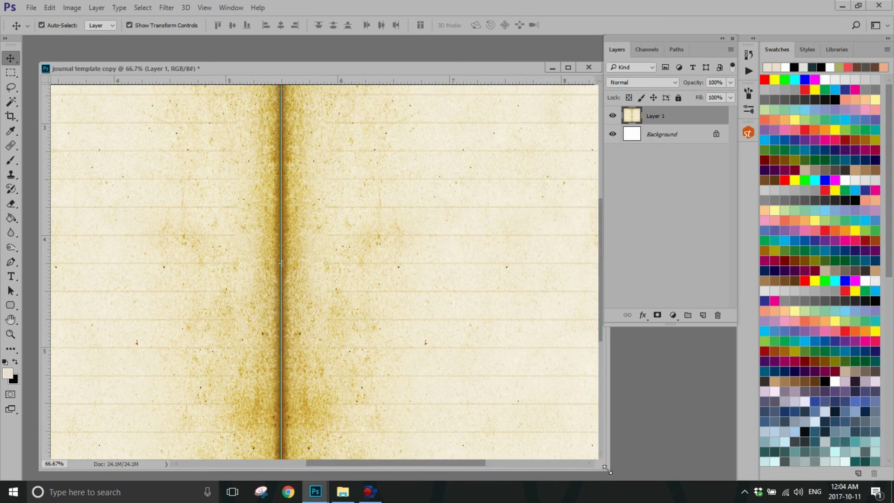
{"action": "left_click_drag", "start_coordinate": [480, 466], "coordinate": [334, 462]}
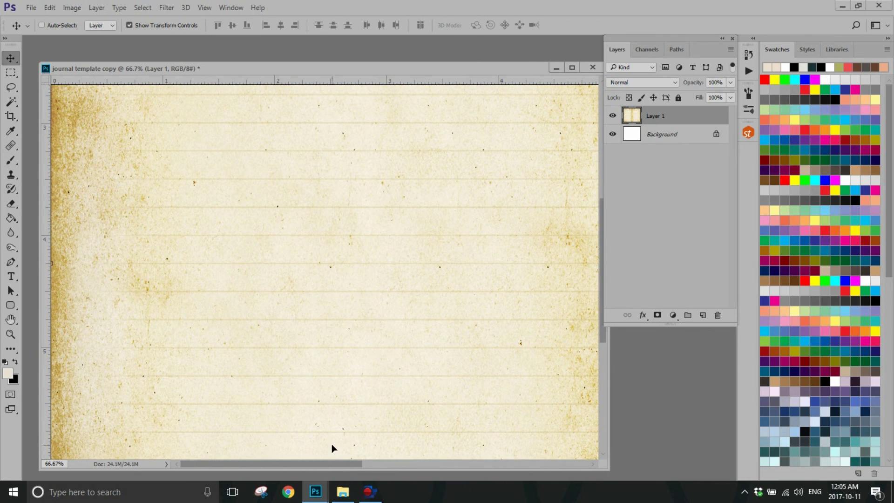
Lower Layer 1's opacity to 63% while viewing the whole spread.
{"action": "key", "text": "ctrl+minus"}
{"action": "key", "text": "ctrl+minus"}
{"action": "key", "text": "ctrl+minus"}
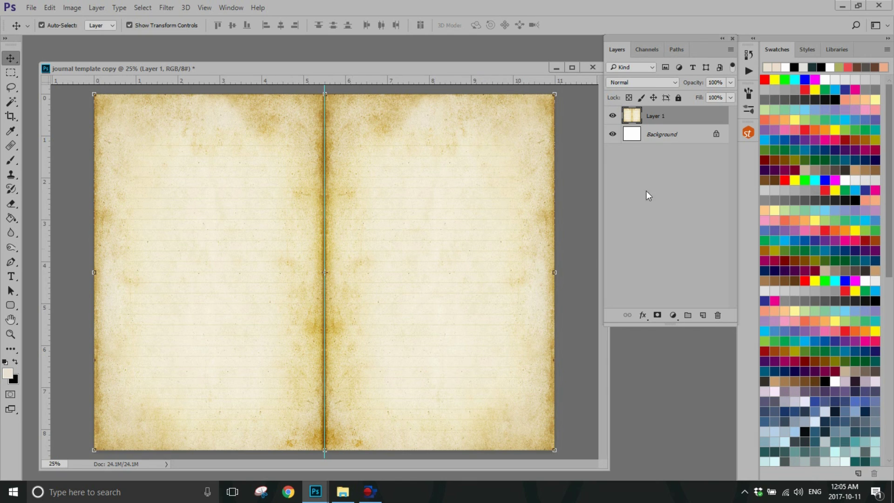
{"action": "left_click", "coordinate": [731, 83]}
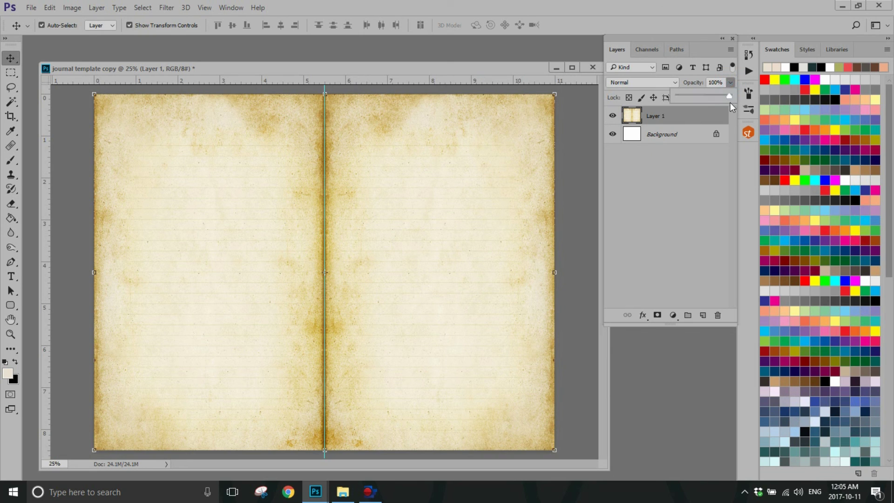
{"action": "left_click_drag", "start_coordinate": [729, 97], "coordinate": [711, 96]}
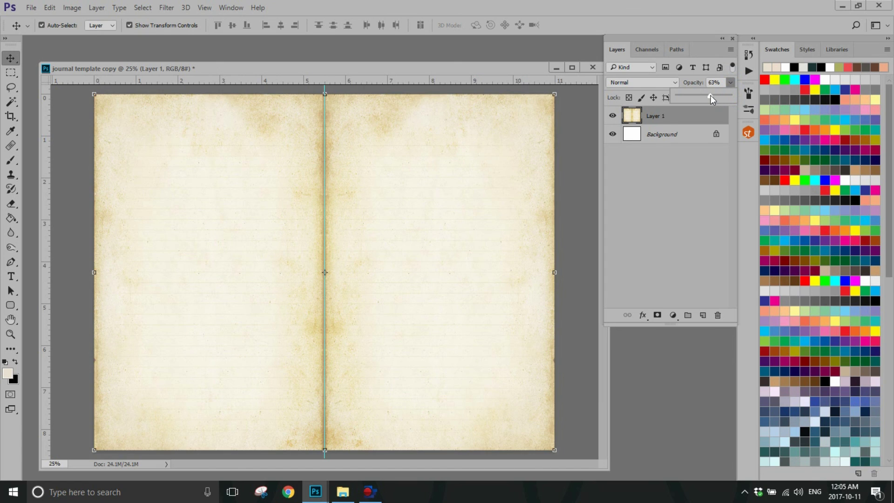